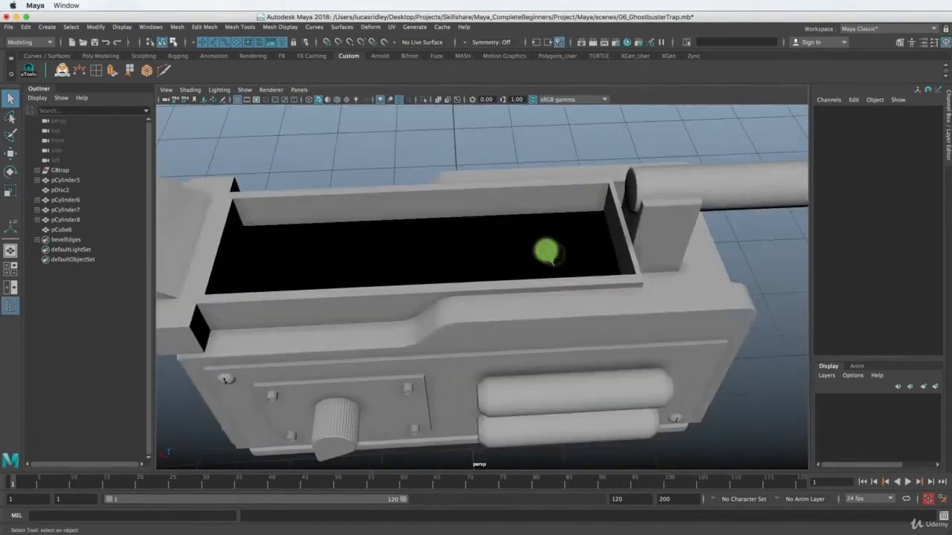
Isolate the trap's main body and select the three middle faces along its top.
{"action": "left_click", "coordinate": [534, 349]}
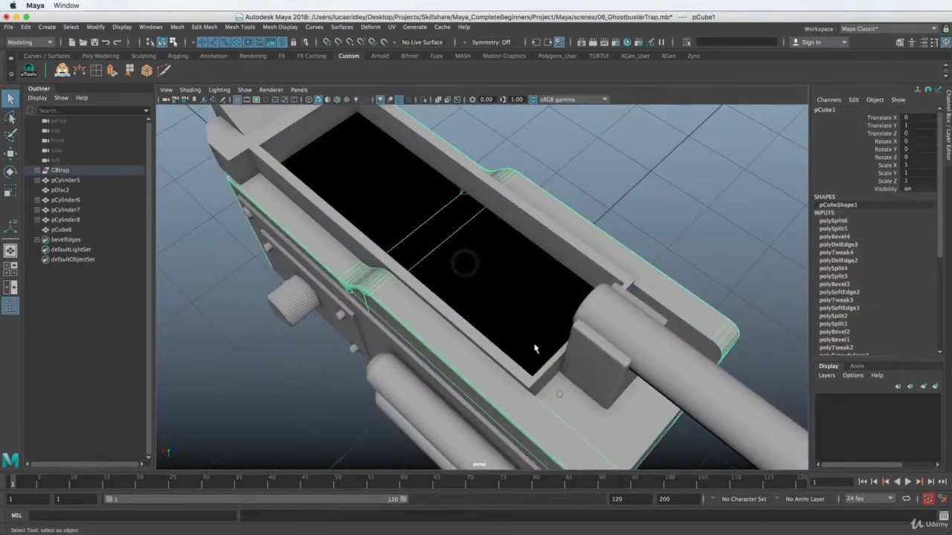
{"action": "left_click", "coordinate": [422, 99]}
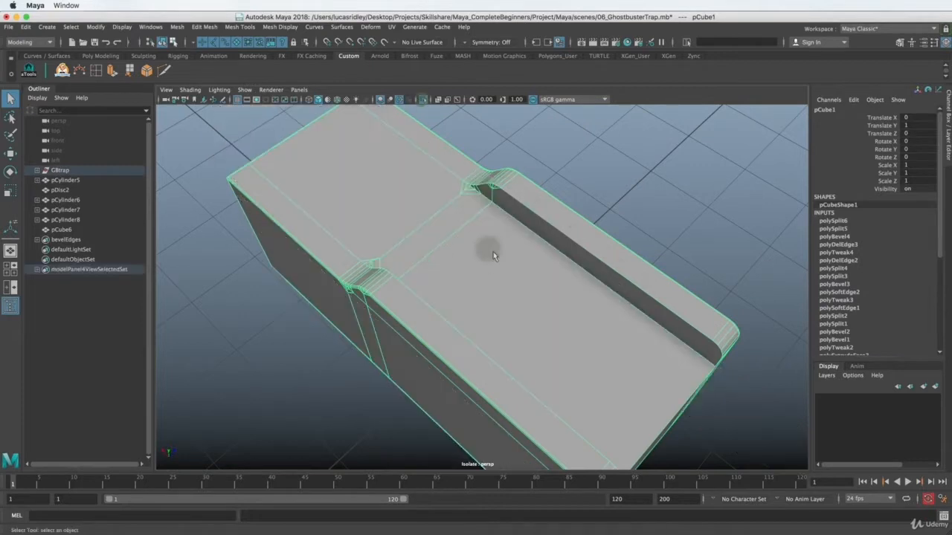
{"action": "left_click_drag", "start_coordinate": [488, 248], "coordinate": [439, 248], "text": "alt"}
{"action": "right_click_drag", "start_coordinate": [440, 245], "coordinate": [452, 261]}
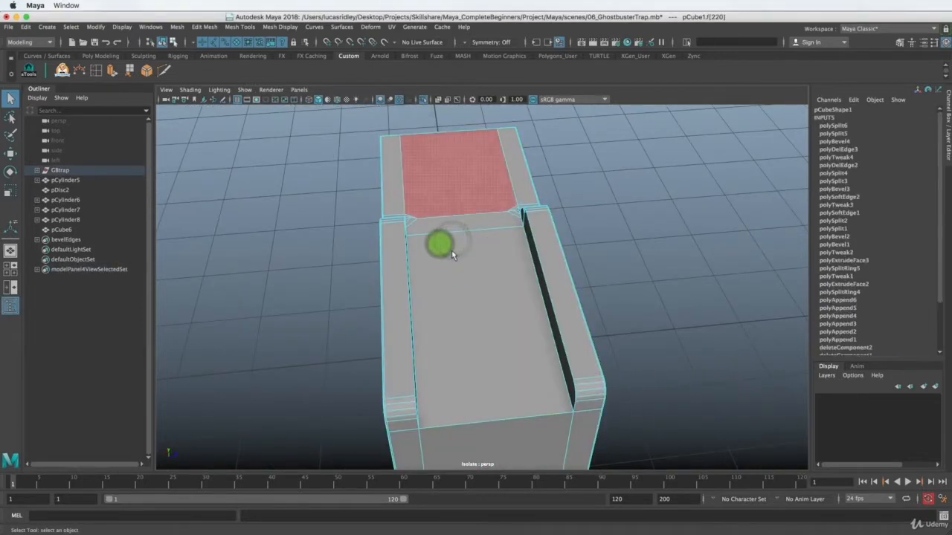
{"action": "left_click_drag", "start_coordinate": [451, 255], "coordinate": [442, 247], "text": "alt"}
{"action": "right_click_drag", "start_coordinate": [448, 249], "coordinate": [452, 260]}
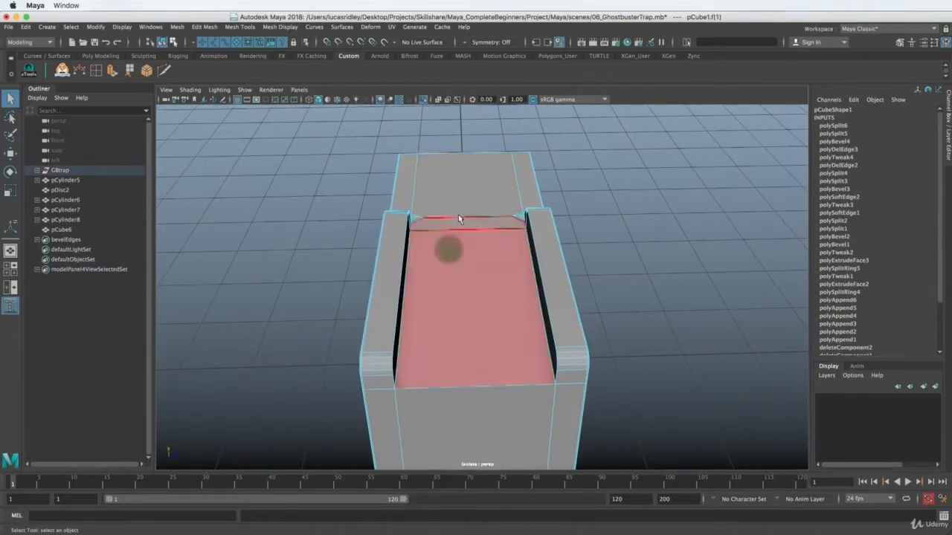
{"action": "left_click_drag", "start_coordinate": [426, 228], "coordinate": [476, 226], "text": "alt"}
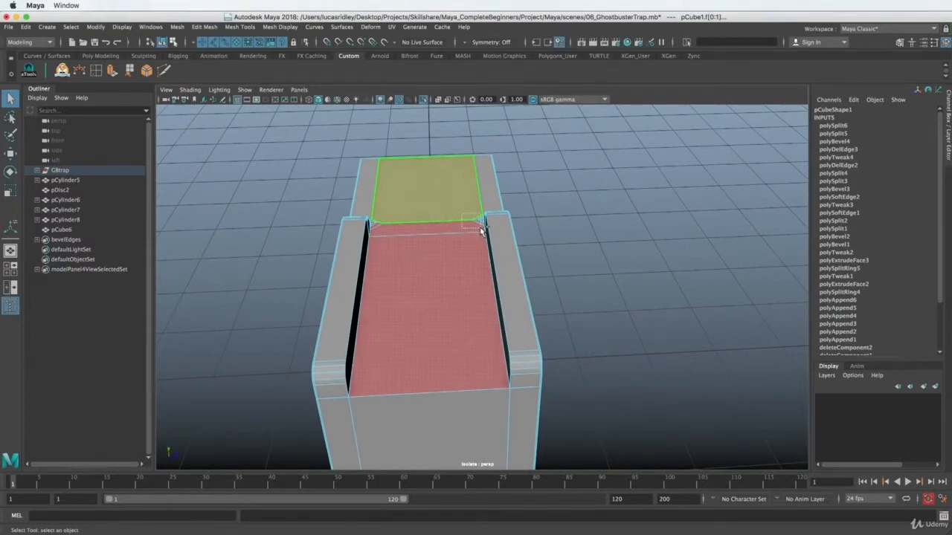
{"action": "mouse_move", "coordinate": [481, 231]}
{"action": "left_mouse_down", "text": "alt"}
{"action": "mouse_move", "coordinate": [480, 241]}
{"action": "mouse_move", "coordinate": [510, 218]}
{"action": "mouse_move", "coordinate": [498, 223]}
{"action": "left_mouse_up", "text": "alt"}
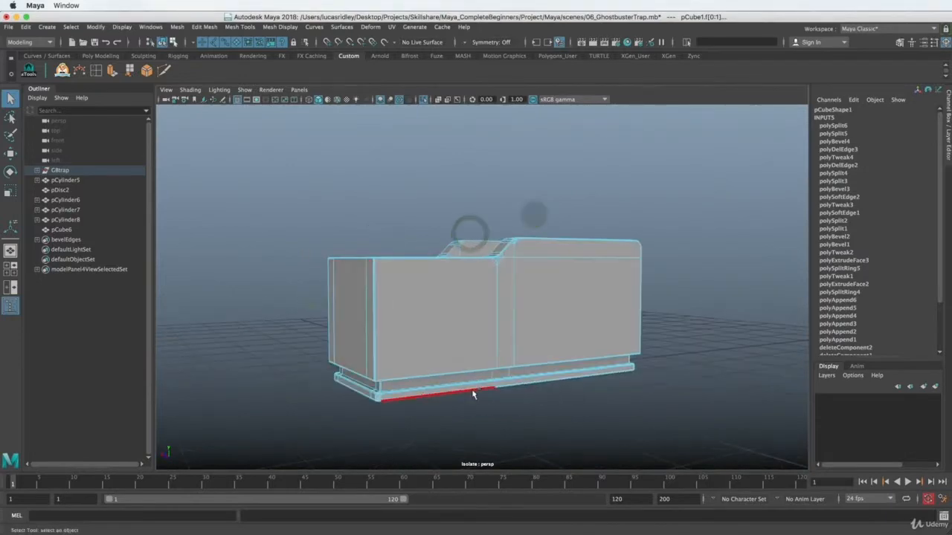
Extrude the selected top faces with Keep Faces Together turned on.
{"action": "left_click_drag", "start_coordinate": [473, 392], "coordinate": [456, 354], "text": "alt"}
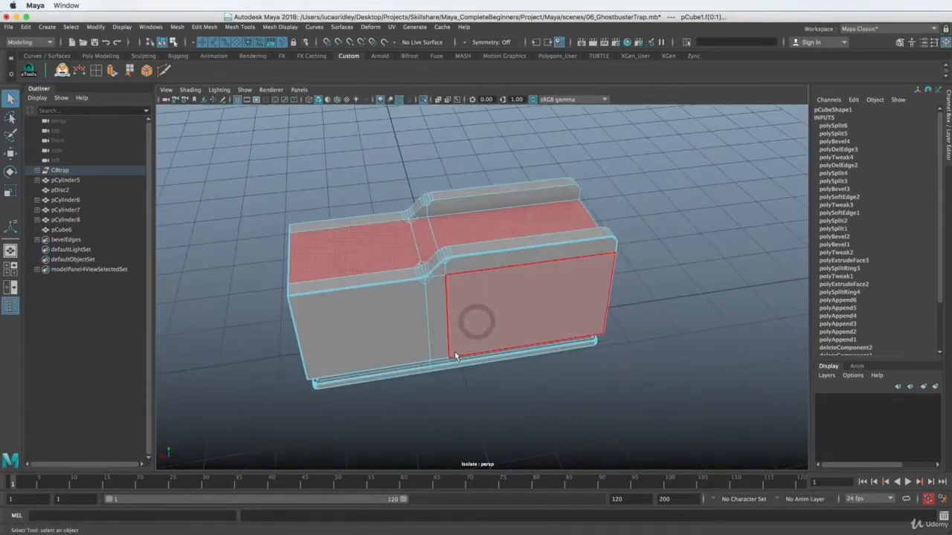
{"action": "key", "text": "4"}
{"action": "left_click_drag", "start_coordinate": [439, 245], "coordinate": [684, 281], "text": "alt"}
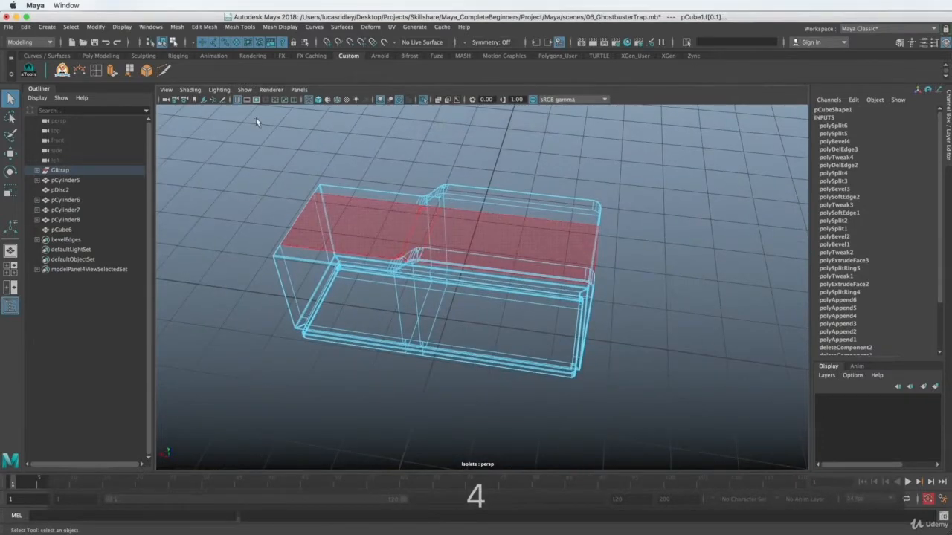
{"action": "key", "text": "ctrl+e"}
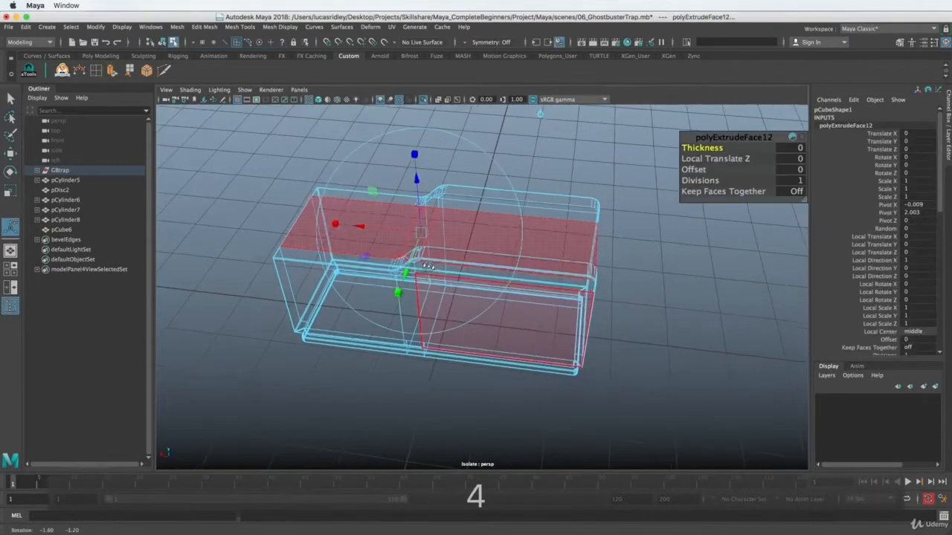
{"action": "left_click_drag", "start_coordinate": [428, 266], "coordinate": [565, 253], "text": "alt"}
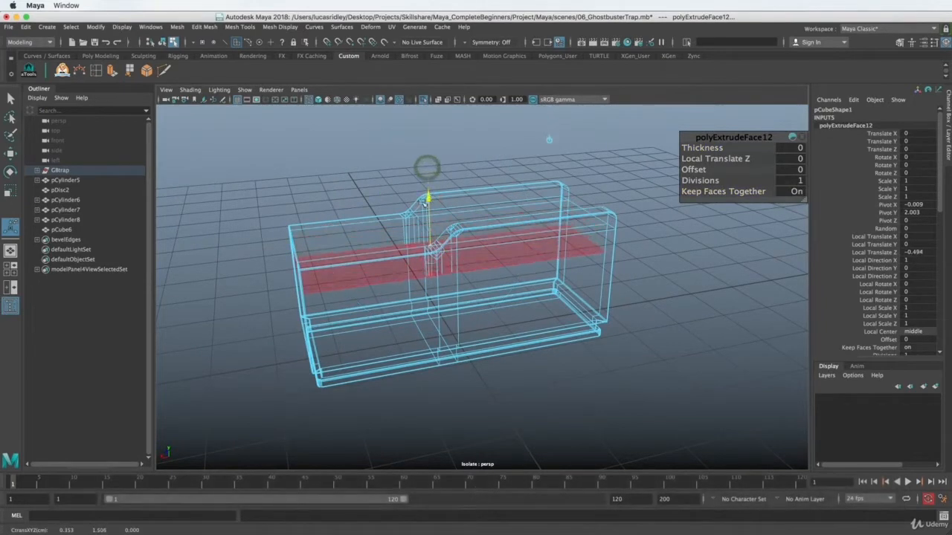
Try lowering the extruded faces to a Local Translate Z of about -0.501, and undo the move.
{"action": "left_click_drag", "start_coordinate": [426, 198], "coordinate": [426, 223]}
{"action": "left_click_drag", "start_coordinate": [427, 223], "coordinate": [455, 266], "text": "alt"}
{"action": "key", "text": "5"}
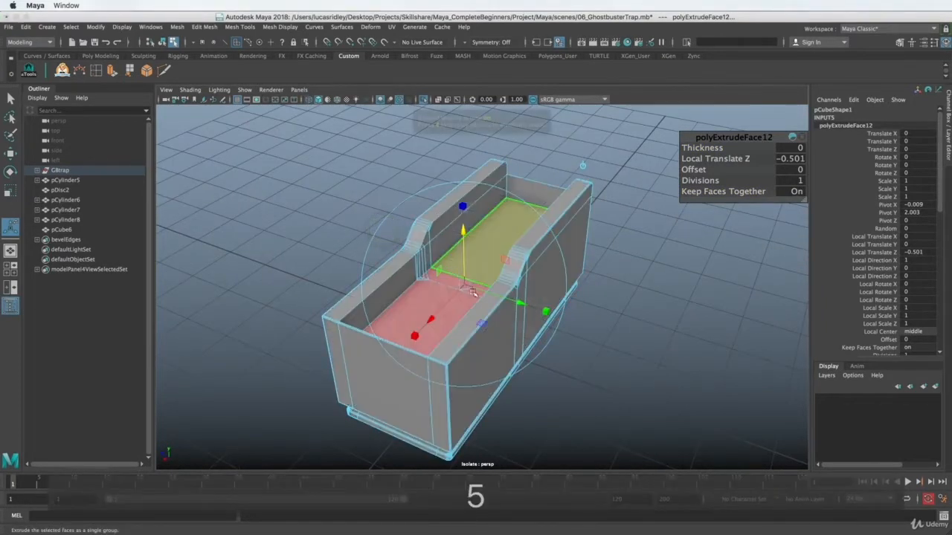
{"action": "mouse_move", "coordinate": [458, 312]}
{"action": "left_mouse_down", "text": "alt"}
{"action": "mouse_move", "coordinate": [475, 308]}
{"action": "mouse_move", "coordinate": [467, 299]}
{"action": "mouse_move", "coordinate": [456, 316]}
{"action": "left_mouse_up", "text": "alt"}
{"action": "key", "text": "r"}
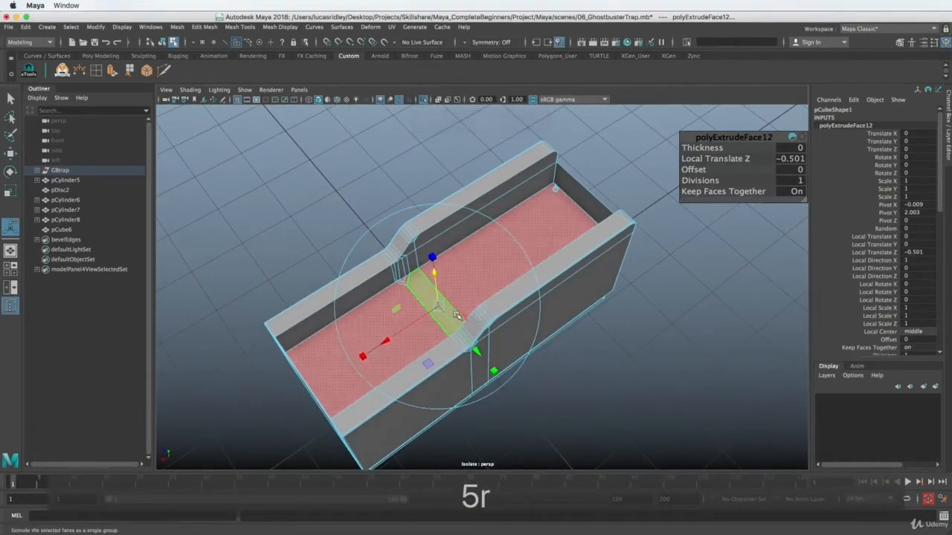
{"action": "key", "text": "super+z"}
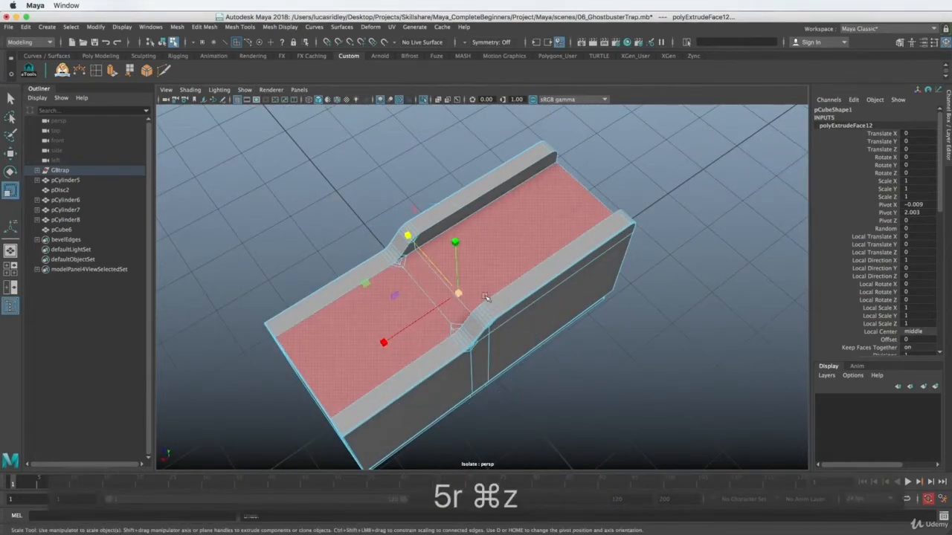
Scale the top faces inward to about 0.967, extrude them together again, and lower them to a Local Translate Z of about -0.479.
{"action": "left_click_drag", "start_coordinate": [458, 294], "coordinate": [454, 296]}
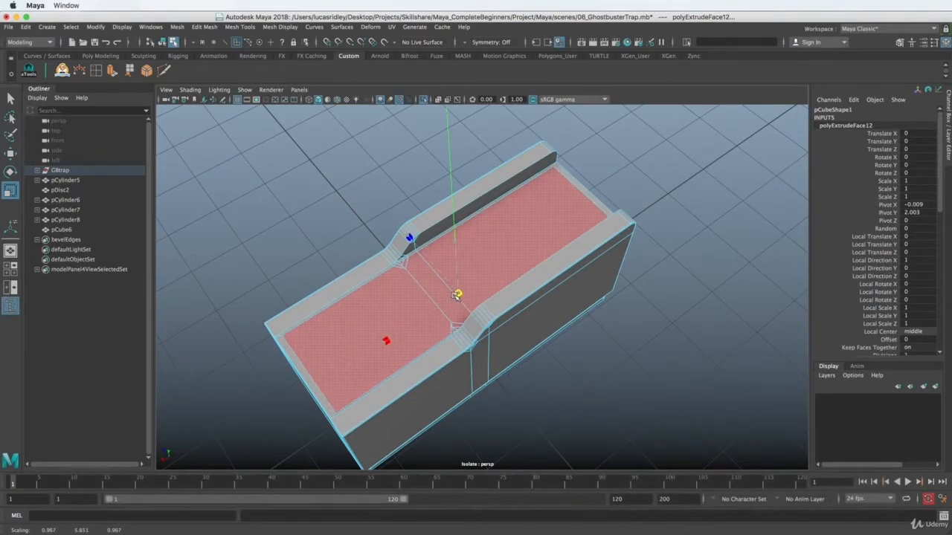
{"action": "key", "text": "g"}
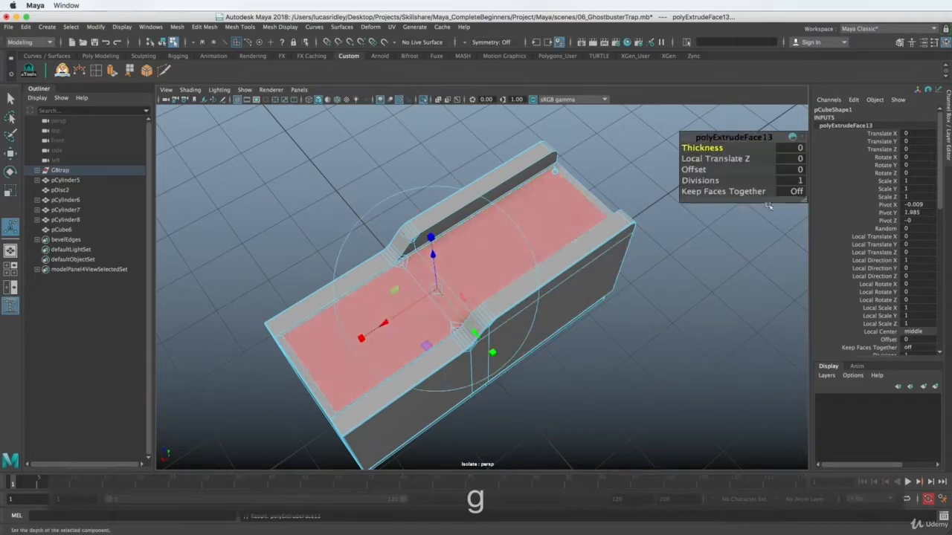
{"action": "left_click_drag", "start_coordinate": [418, 381], "coordinate": [460, 341], "text": "alt"}
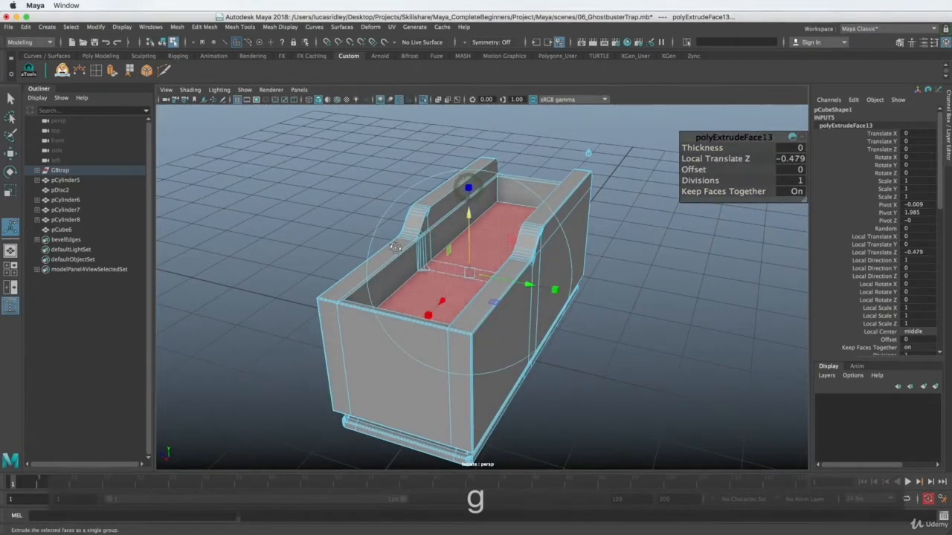
{"action": "left_click_drag", "start_coordinate": [395, 247], "coordinate": [463, 257], "text": "alt"}
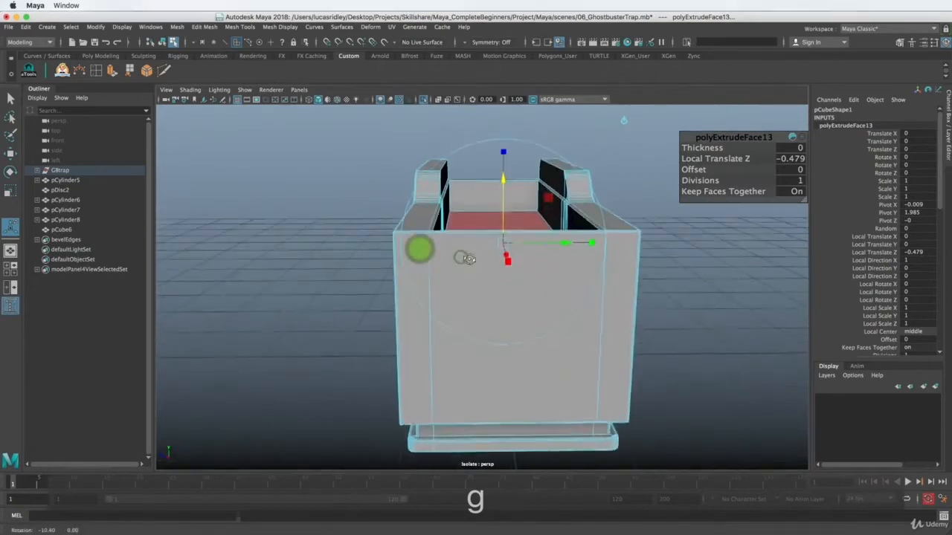
{"action": "right_click_drag", "start_coordinate": [462, 257], "coordinate": [606, 270], "text": "alt"}
{"action": "middle_click_drag", "start_coordinate": [438, 251], "coordinate": [487, 289], "text": "alt"}
Undo the second extrusion and the inward scaling of the top faces.
{"action": "key", "text": "super+z"}
{"action": "key", "text": "super+z"}
{"action": "key", "text": "super+z"}
{"action": "key", "text": "super+z"}
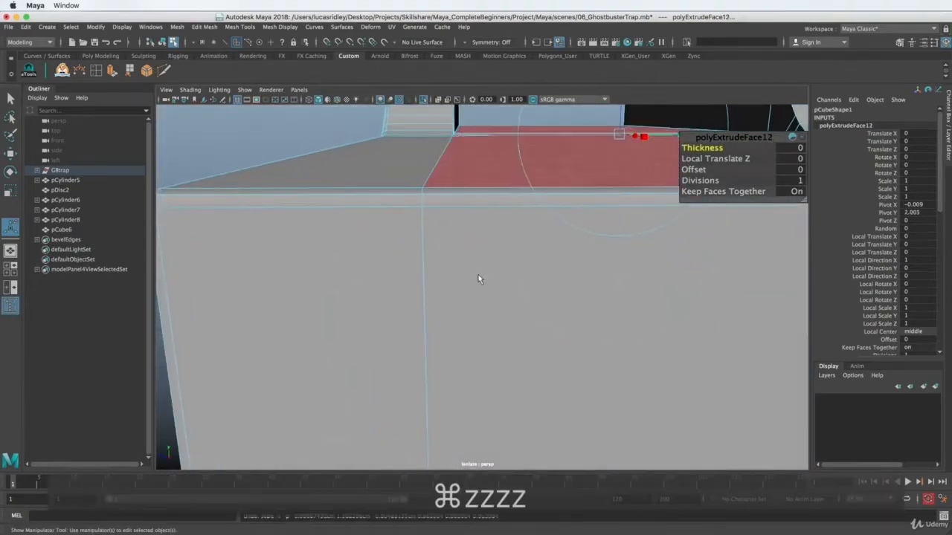
{"action": "key", "text": "super+z"}
{"action": "key", "text": "super+z"}
{"action": "key", "text": "super+z"}
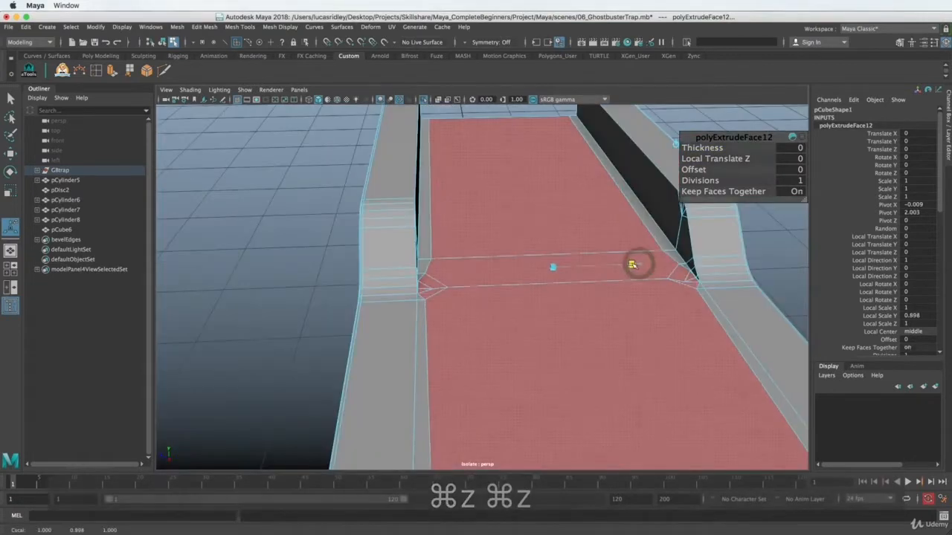
Try narrowing the extruded top faces to a Local Scale Y of about 0.898, and undo the scaling.
{"action": "left_click_drag", "start_coordinate": [631, 264], "coordinate": [632, 264]}
{"action": "key", "text": "super+z"}
{"action": "key", "text": "super+z"}
{"action": "key", "text": "super+z"}
{"action": "key", "text": "super+z"}
{"action": "key", "text": "super+z"}
{"action": "key", "text": "super+z"}
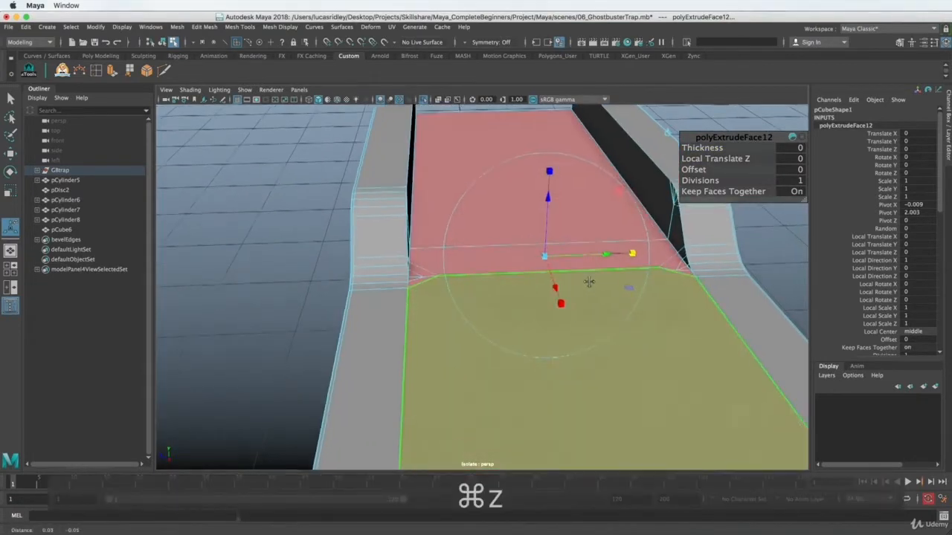
{"action": "key", "text": "super+z"}
{"action": "key", "text": "super+z"}
{"action": "key", "text": "super+z"}
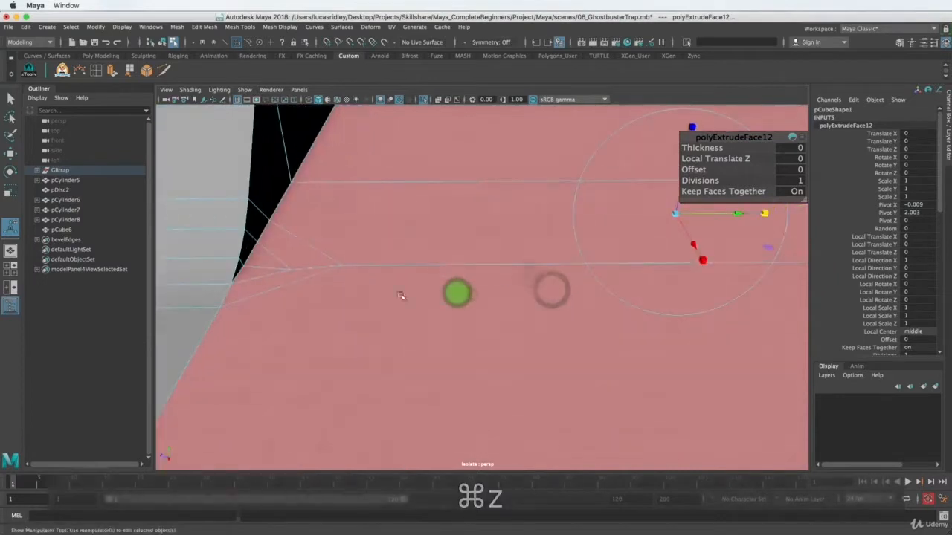
{"action": "key", "text": "super+z"}
{"action": "key", "text": "super+z"}
{"action": "key", "text": "super+z"}
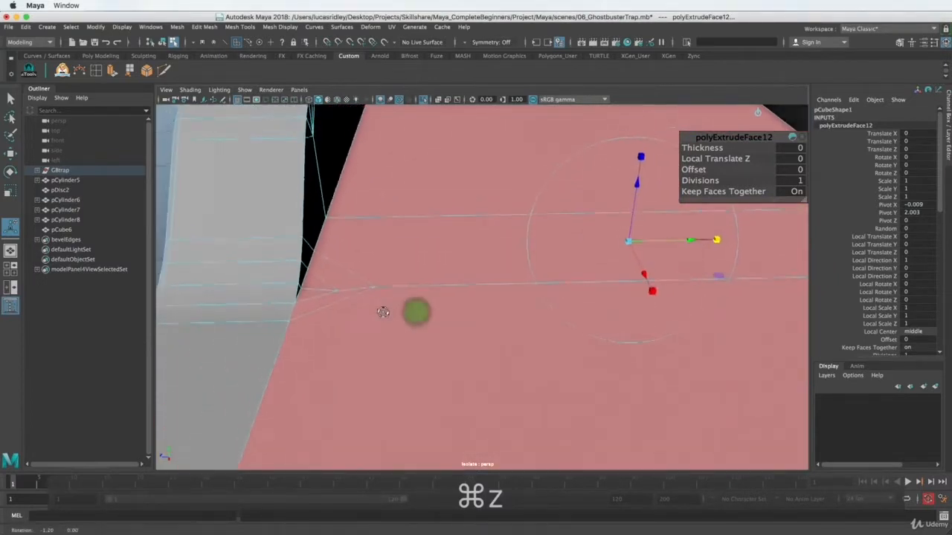
Move the extruded top faces straight down to sink a recess between the body's side walls.
{"action": "key", "text": "w"}
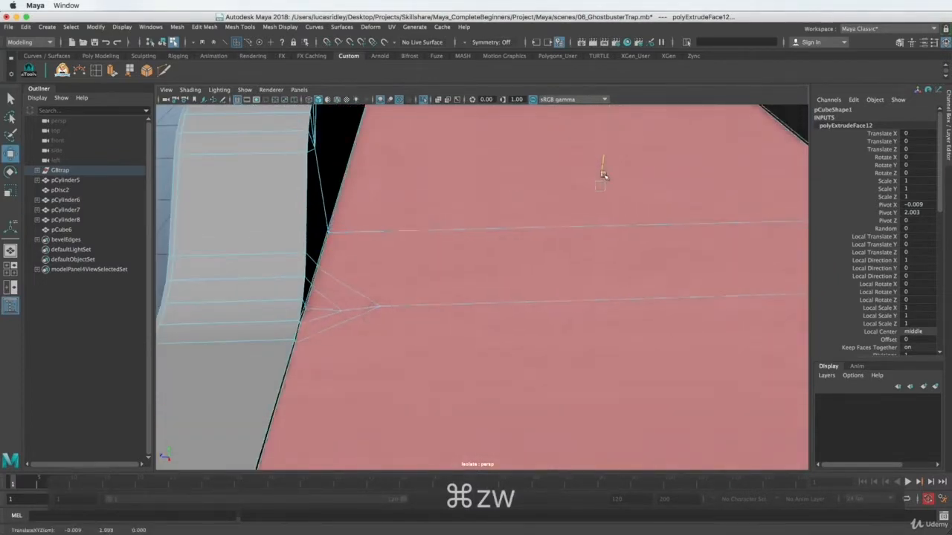
{"action": "left_click_drag", "start_coordinate": [603, 175], "coordinate": [608, 243]}
{"action": "right_click_drag", "start_coordinate": [614, 259], "coordinate": [546, 302], "text": "alt"}
{"action": "right_click_drag", "start_coordinate": [634, 290], "coordinate": [442, 329], "text": "alt"}
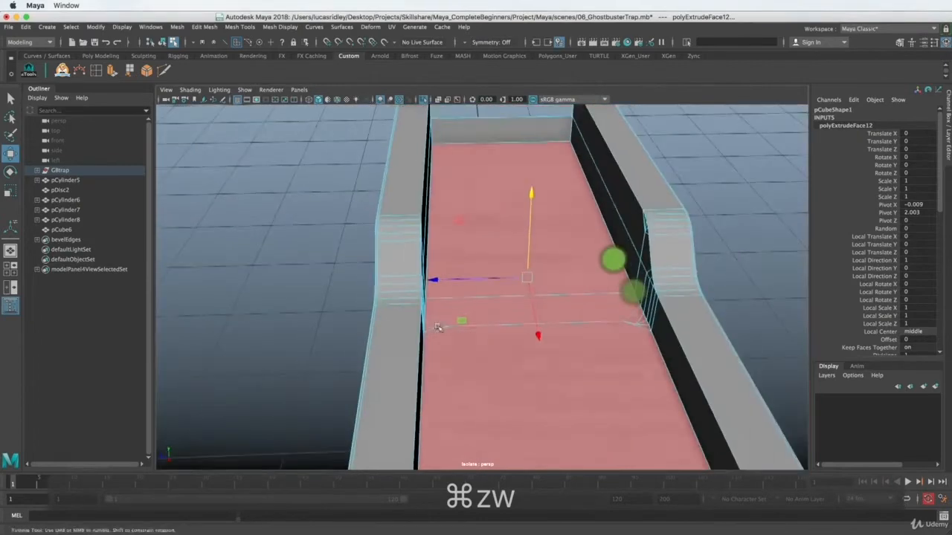
{"action": "left_click_drag", "start_coordinate": [437, 328], "coordinate": [529, 300], "text": "alt"}
{"action": "left_click_drag", "start_coordinate": [527, 253], "coordinate": [530, 255], "text": "alt"}
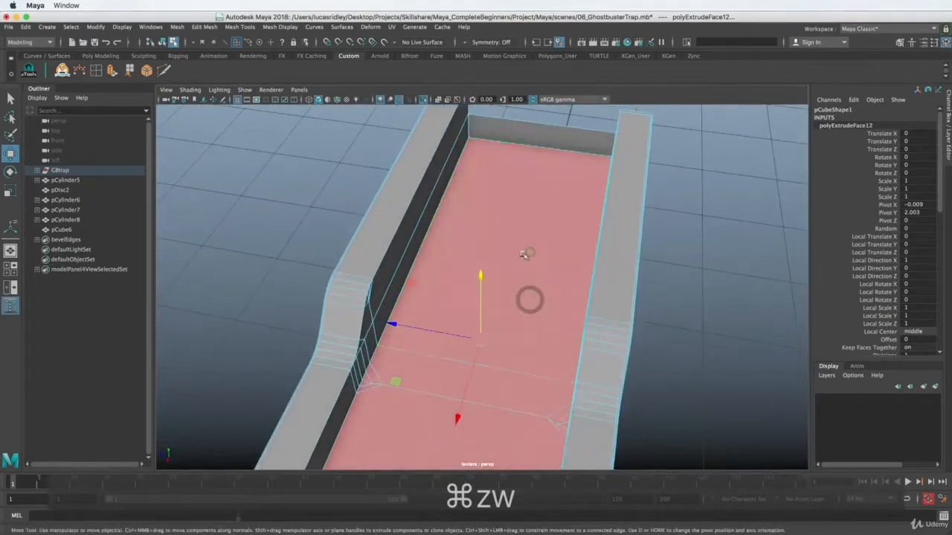
Select the recess floor face at the handle end and turn off isolation to show the whole trap.
{"action": "left_click", "coordinate": [531, 218]}
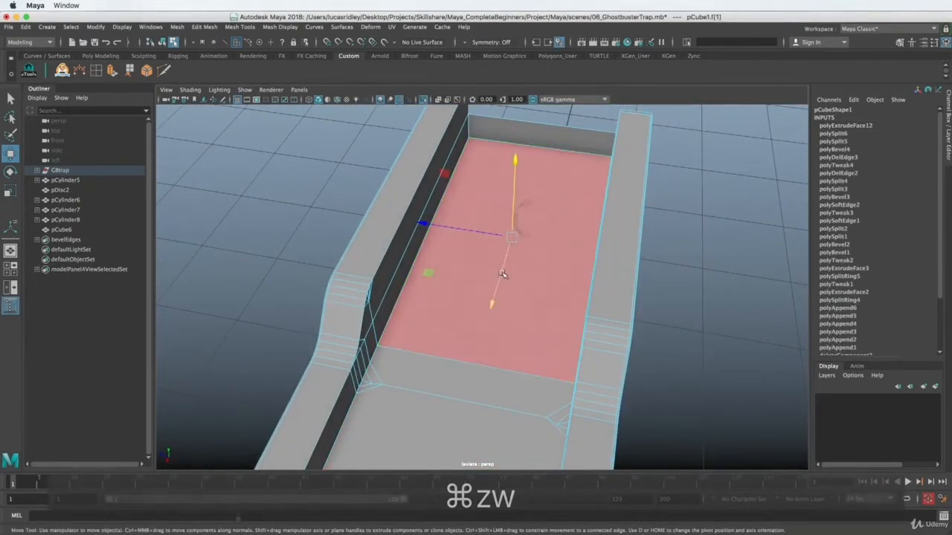
{"action": "left_click_drag", "start_coordinate": [502, 275], "coordinate": [367, 283]}
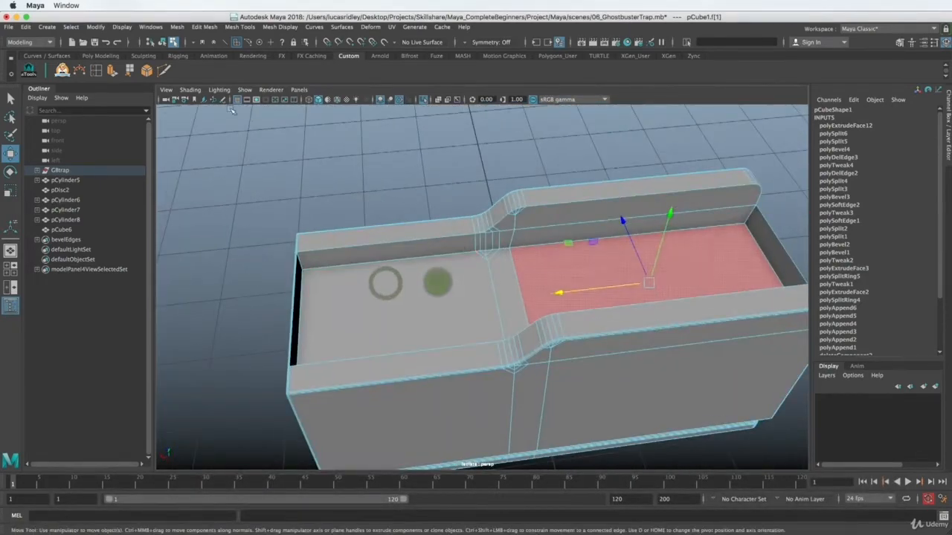
{"action": "left_click", "coordinate": [424, 99]}
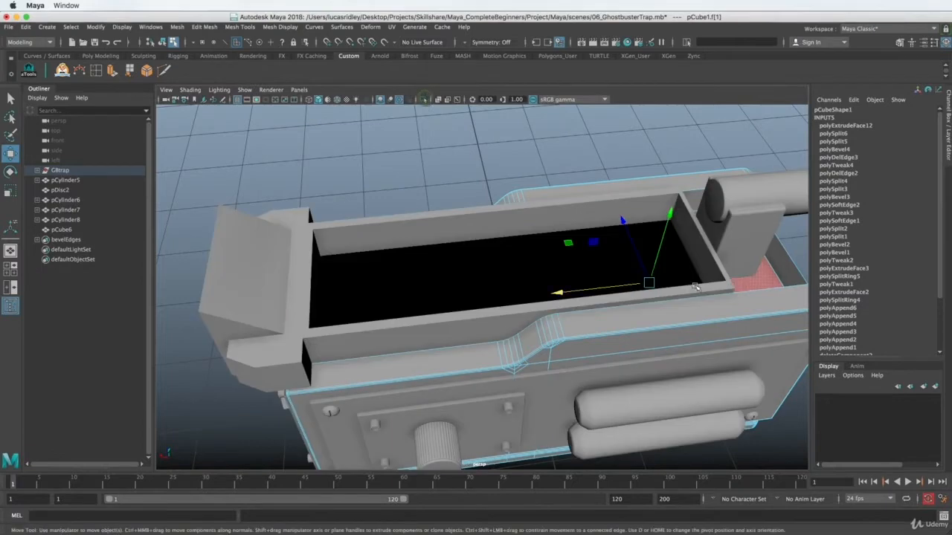
{"action": "left_click_drag", "start_coordinate": [587, 293], "coordinate": [590, 318], "text": "alt"}
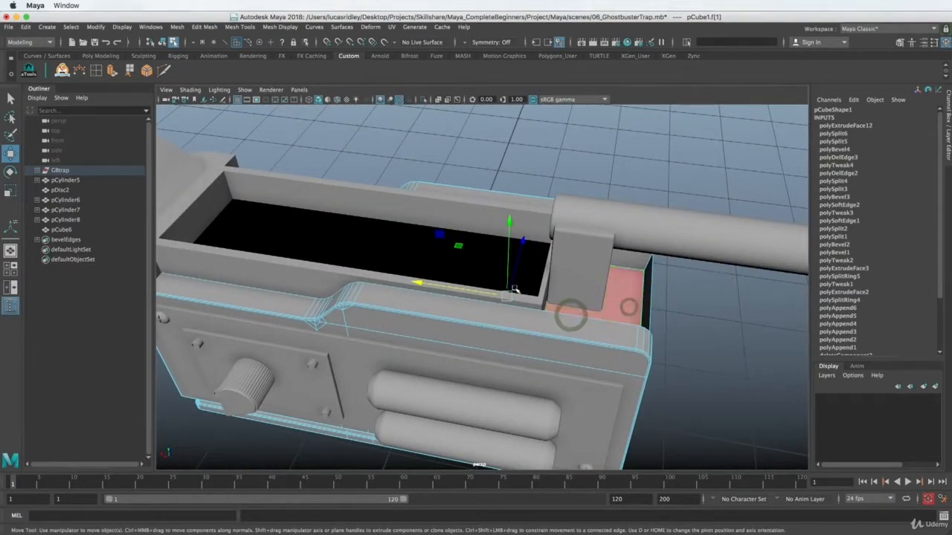
{"action": "mouse_move", "coordinate": [563, 302]}
{"action": "left_mouse_down", "text": "alt"}
{"action": "mouse_move", "coordinate": [471, 320]}
{"action": "mouse_move", "coordinate": [521, 291]}
{"action": "mouse_move", "coordinate": [488, 304]}
{"action": "mouse_move", "coordinate": [548, 292]}
{"action": "left_mouse_up", "text": "alt"}
{"action": "key", "text": "space"}
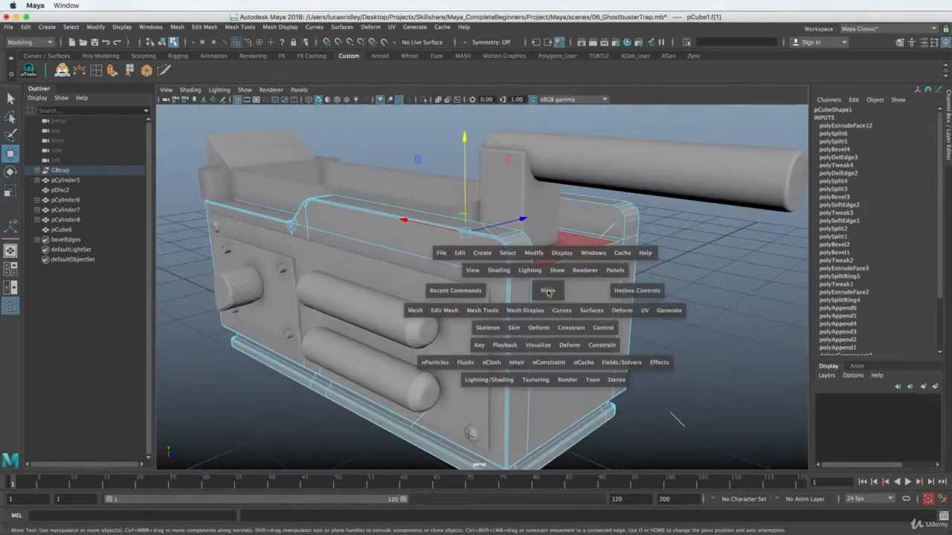
{"action": "left_click", "coordinate": [548, 294]}
{"action": "key", "text": "space"}
{"action": "left_click", "coordinate": [548, 295]}
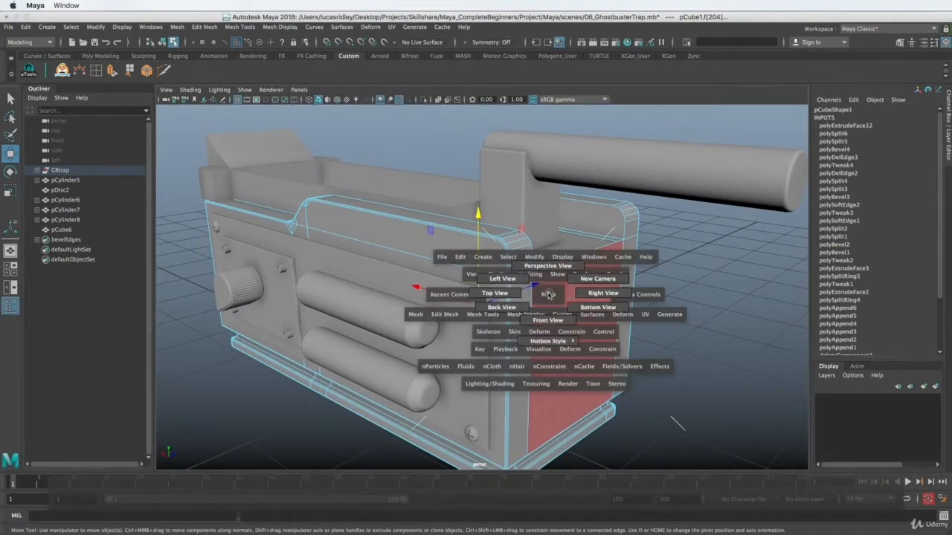
{"action": "left_click_drag", "start_coordinate": [550, 307], "coordinate": [553, 282]}
{"action": "key", "text": "space"}
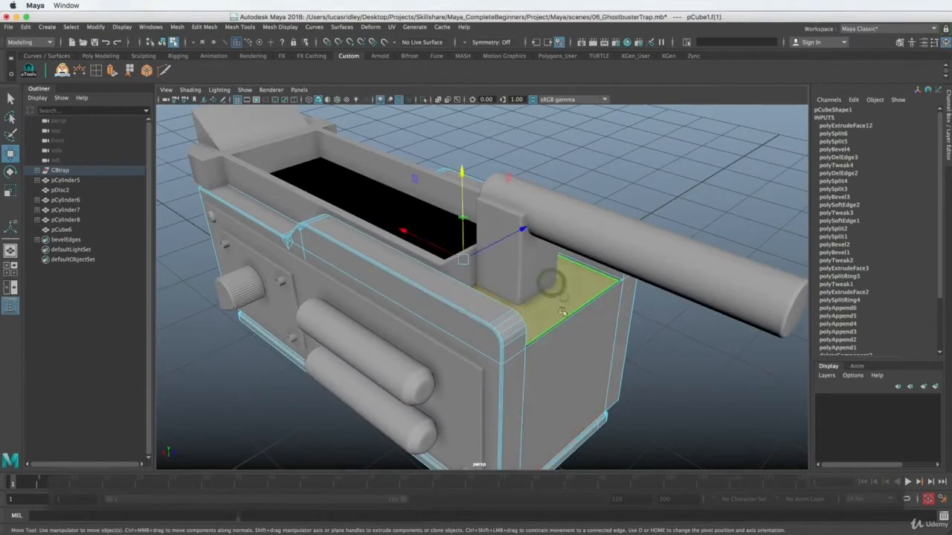
Nudge the recess floor face up in the front wireframe view so it just meets the handle bracket's base, and return to perspective.
{"action": "key", "text": "space"}
{"action": "left_click_drag", "start_coordinate": [461, 315], "coordinate": [502, 341]}
{"action": "middle_click_drag", "start_coordinate": [491, 325], "coordinate": [585, 225], "text": "alt"}
{"action": "right_click_drag", "start_coordinate": [589, 224], "coordinate": [122, 284], "text": "alt"}
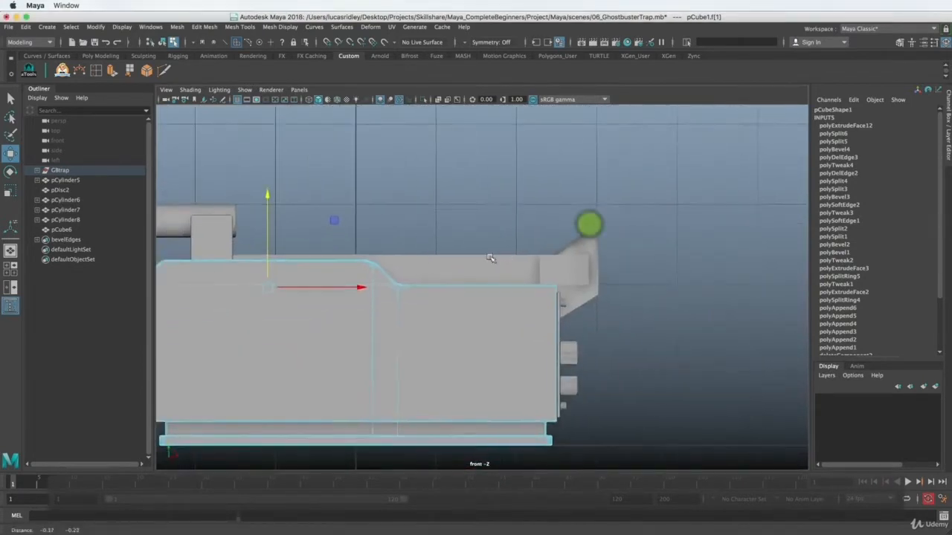
{"action": "middle_click_drag", "start_coordinate": [122, 284], "coordinate": [410, 276], "text": "alt"}
{"action": "right_click_drag", "start_coordinate": [410, 277], "coordinate": [566, 298], "text": "alt"}
{"action": "middle_click_drag", "start_coordinate": [566, 299], "coordinate": [513, 304], "text": "alt"}
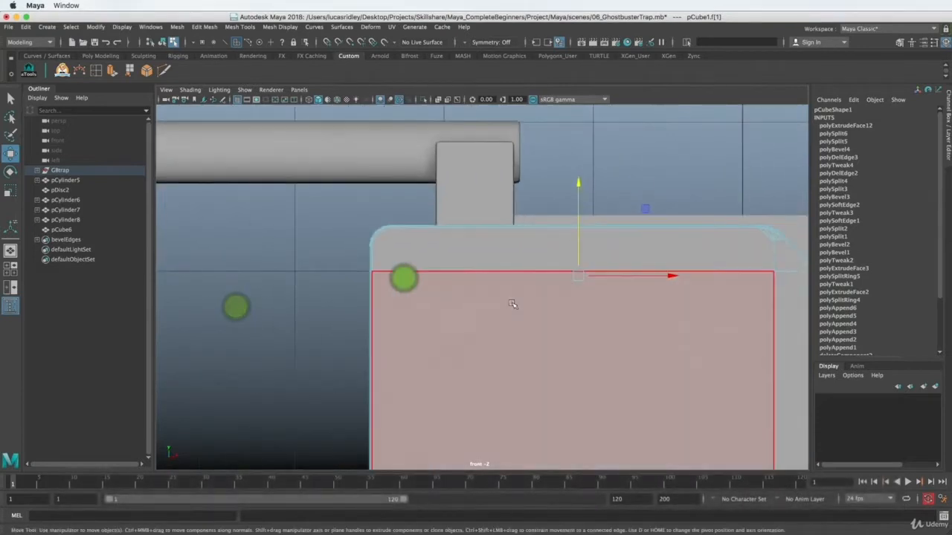
{"action": "key", "text": "4"}
{"action": "right_click_drag", "start_coordinate": [471, 277], "coordinate": [563, 286], "text": "alt"}
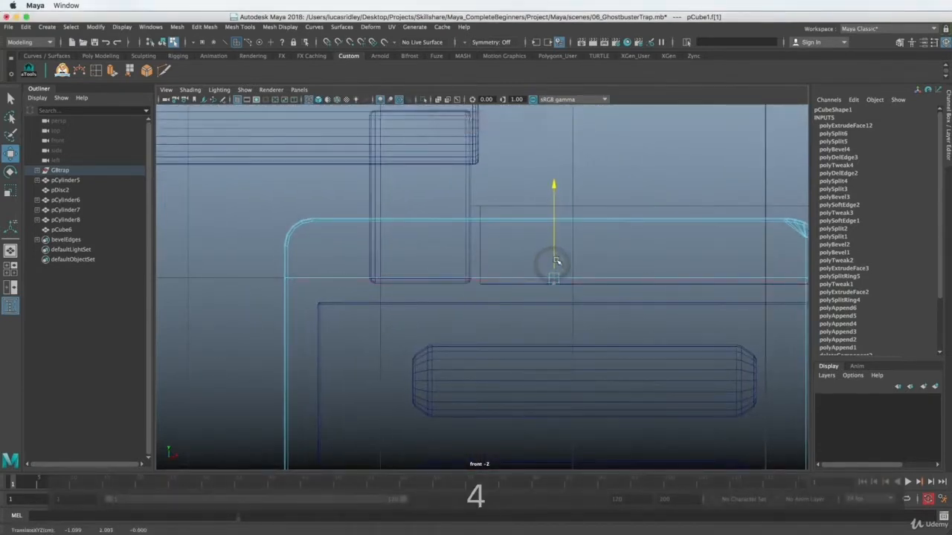
{"action": "middle_click_drag", "start_coordinate": [581, 292], "coordinate": [524, 322], "text": "alt"}
{"action": "key", "text": "space"}
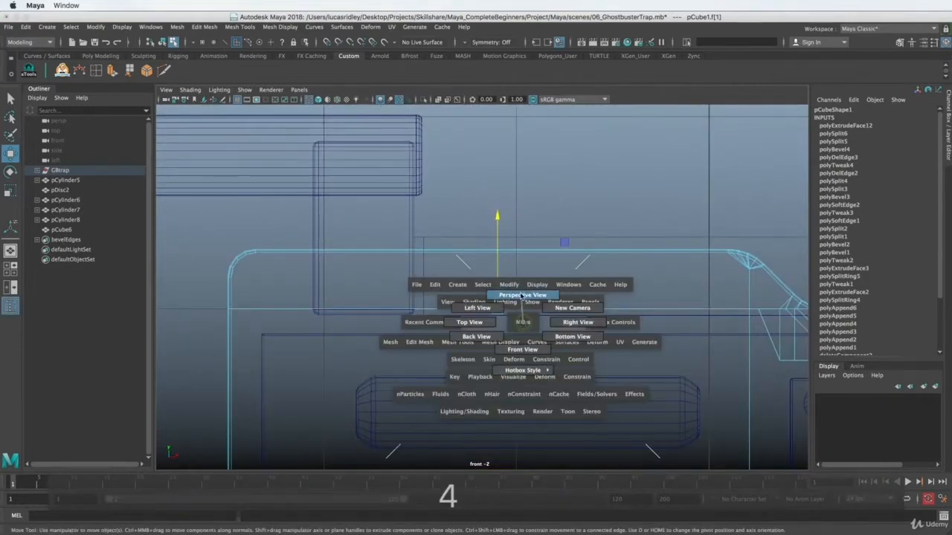
{"action": "left_click_drag", "start_coordinate": [523, 322], "coordinate": [522, 295]}
Restore shaded display and object selection, and isolate the inner tray with the angled front plate.
{"action": "left_click_drag", "start_coordinate": [609, 324], "coordinate": [533, 345], "text": "alt"}
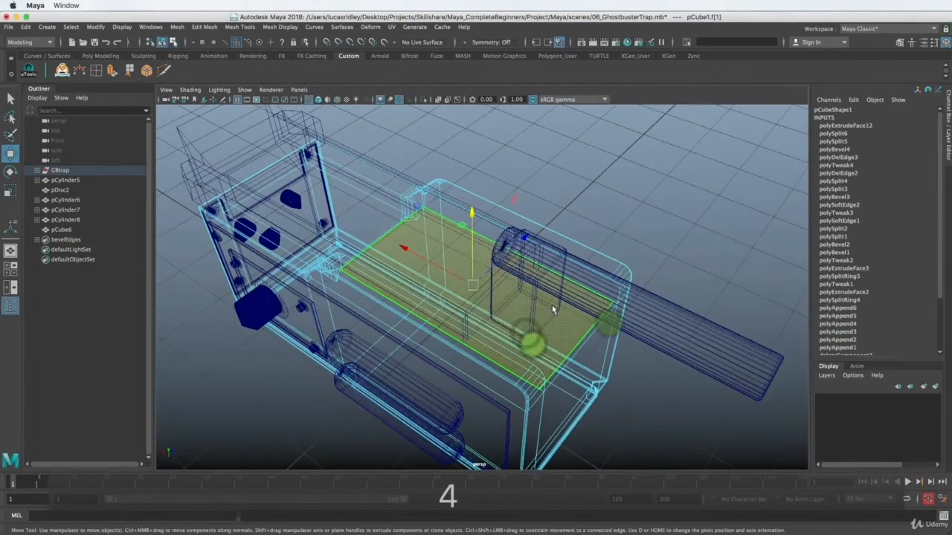
{"action": "key", "text": "F8"}
{"action": "key", "text": "5"}
{"action": "mouse_move", "coordinate": [554, 311]}
{"action": "left_mouse_down", "text": "alt"}
{"action": "mouse_move", "coordinate": [438, 329]}
{"action": "mouse_move", "coordinate": [383, 296]}
{"action": "mouse_move", "coordinate": [465, 283]}
{"action": "mouse_move", "coordinate": [502, 241]}
{"action": "mouse_move", "coordinate": [520, 267]}
{"action": "mouse_move", "coordinate": [590, 255]}
{"action": "mouse_move", "coordinate": [498, 265]}
{"action": "mouse_move", "coordinate": [483, 353]}
{"action": "mouse_move", "coordinate": [559, 304]}
{"action": "mouse_move", "coordinate": [548, 309]}
{"action": "left_mouse_up", "text": "alt"}
{"action": "left_click", "coordinate": [438, 329]}
{"action": "left_click", "coordinate": [483, 353]}
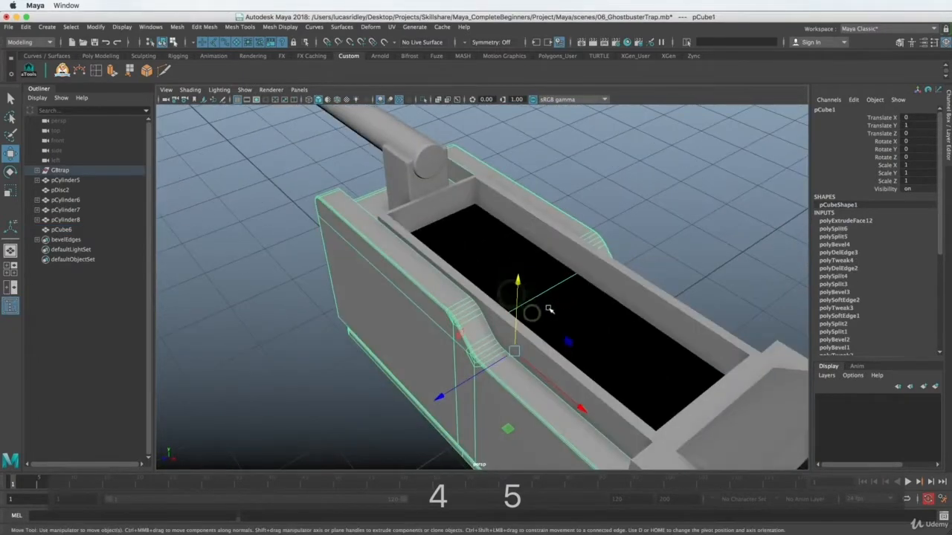
{"action": "left_click", "coordinate": [591, 277]}
{"action": "left_click_drag", "start_coordinate": [591, 278], "coordinate": [623, 314], "text": "alt"}
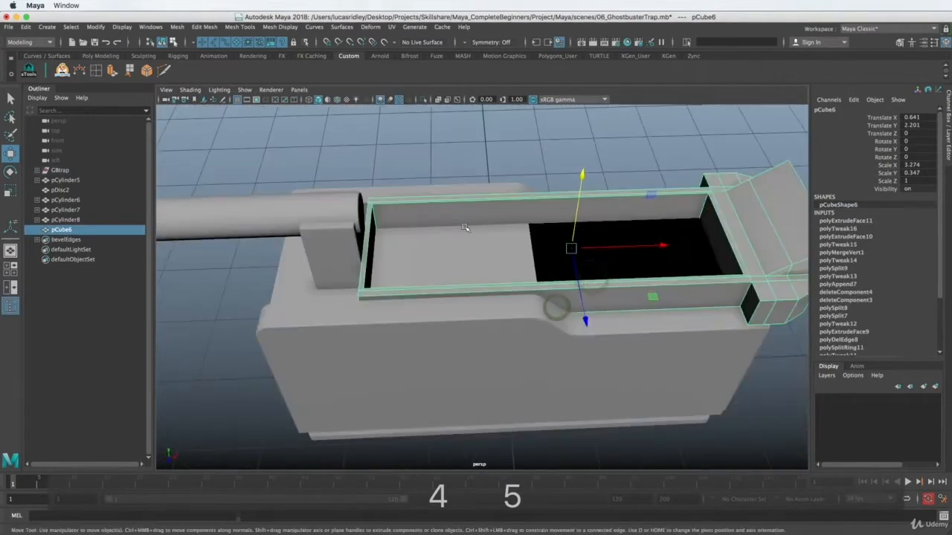
{"action": "left_click", "coordinate": [425, 99]}
Delete the large face covering the underside of the isolated tray.
{"action": "left_click_drag", "start_coordinate": [447, 176], "coordinate": [540, 124], "text": "alt"}
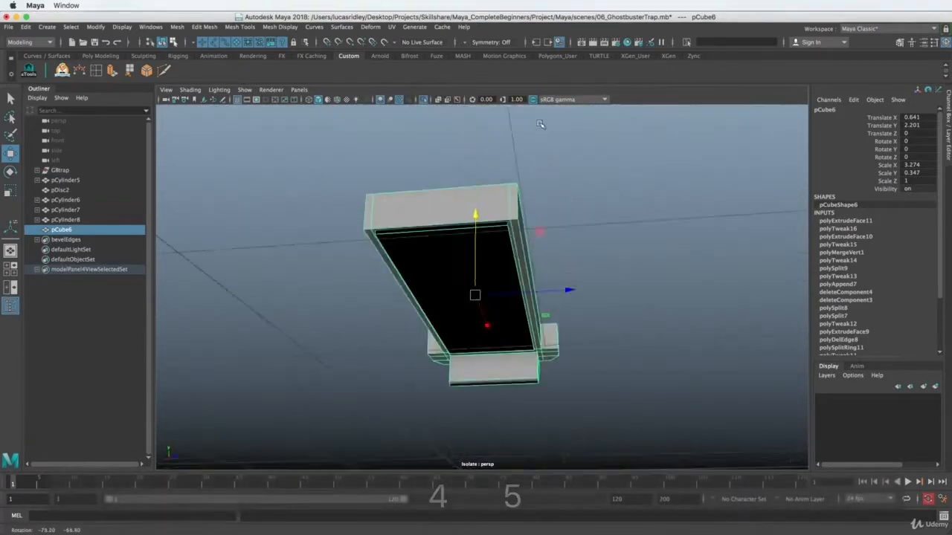
{"action": "right_click_drag", "start_coordinate": [391, 223], "coordinate": [454, 270], "text": "alt"}
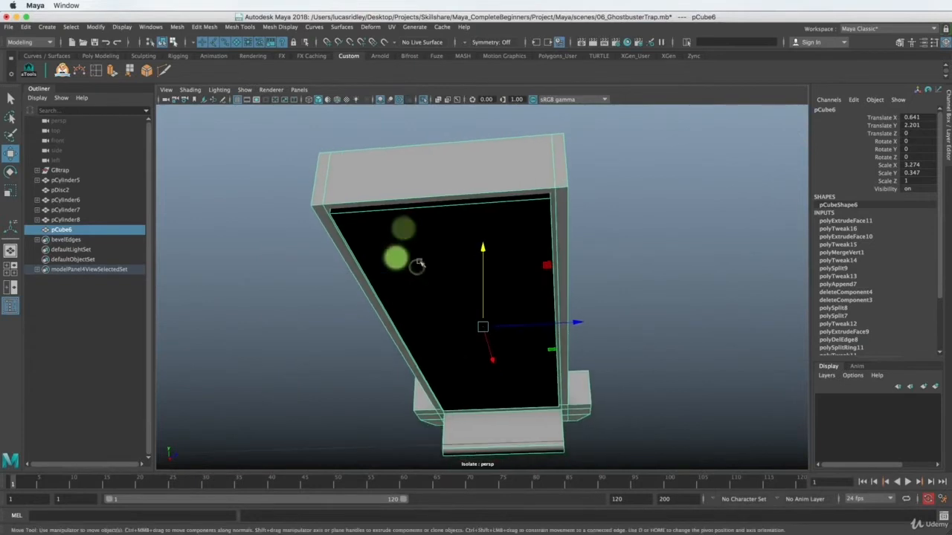
{"action": "left_click_drag", "start_coordinate": [487, 232], "coordinate": [357, 284], "text": "alt"}
{"action": "left_click_drag", "start_coordinate": [387, 221], "coordinate": [437, 308], "text": "alt"}
{"action": "left_click", "coordinate": [440, 257]}
{"action": "key", "text": "Delete"}
Move the tray's inner floor face straight down below the body's recess floor, and show the whole trap in object selection.
{"action": "left_click", "coordinate": [491, 243]}
{"action": "key", "text": "w"}
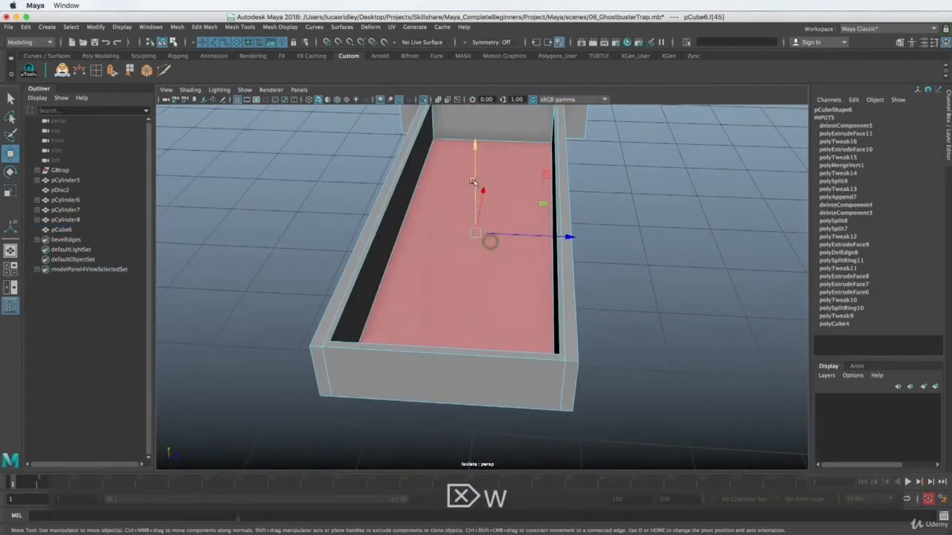
{"action": "left_click_drag", "start_coordinate": [476, 161], "coordinate": [359, 228], "text": "alt"}
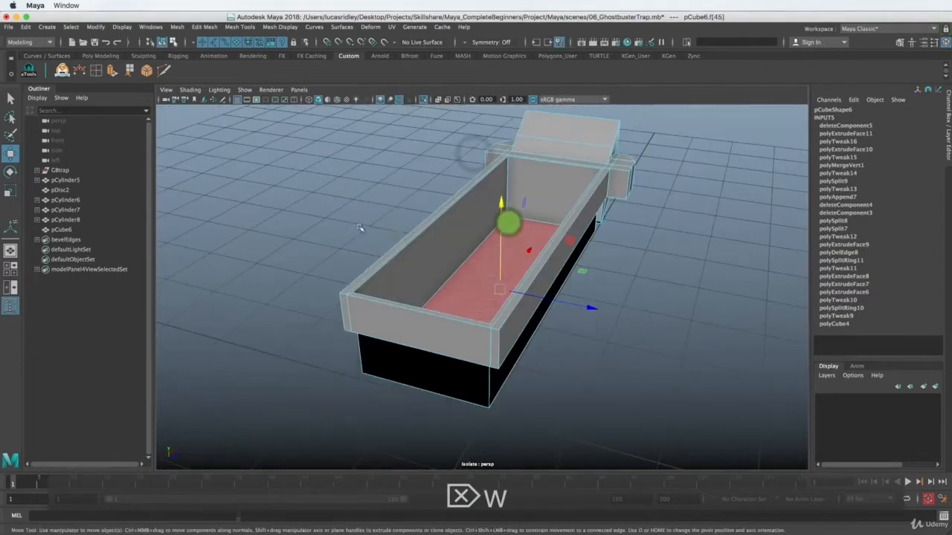
{"action": "left_click", "coordinate": [423, 98]}
{"action": "left_click_drag", "start_coordinate": [521, 350], "coordinate": [468, 311], "text": "alt"}
{"action": "right_click_drag", "start_coordinate": [508, 257], "coordinate": [507, 258]}
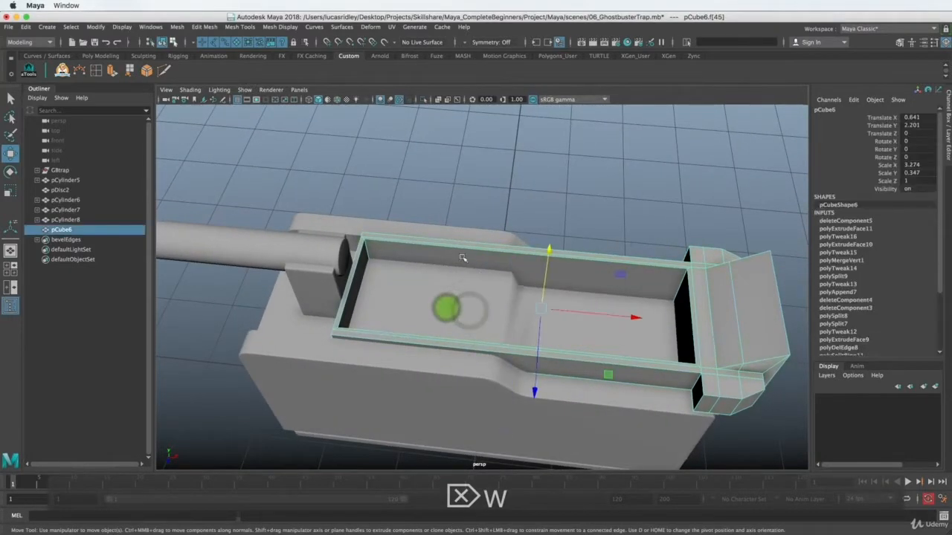
Slide the body's floor edge at the top of the recess step back to the tray's handle end.
{"action": "left_click", "coordinate": [447, 306]}
{"action": "left_click_drag", "start_coordinate": [474, 304], "coordinate": [444, 303], "text": "alt"}
{"action": "right_click", "coordinate": [444, 302]}
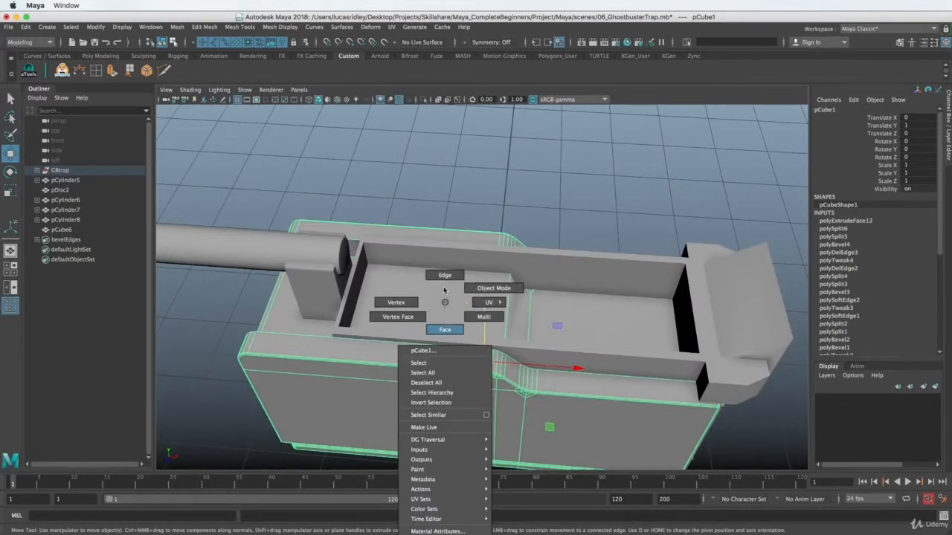
{"action": "right_click_drag", "start_coordinate": [445, 276], "coordinate": [444, 275]}
{"action": "left_click", "coordinate": [509, 311]}
{"action": "key", "text": "w"}
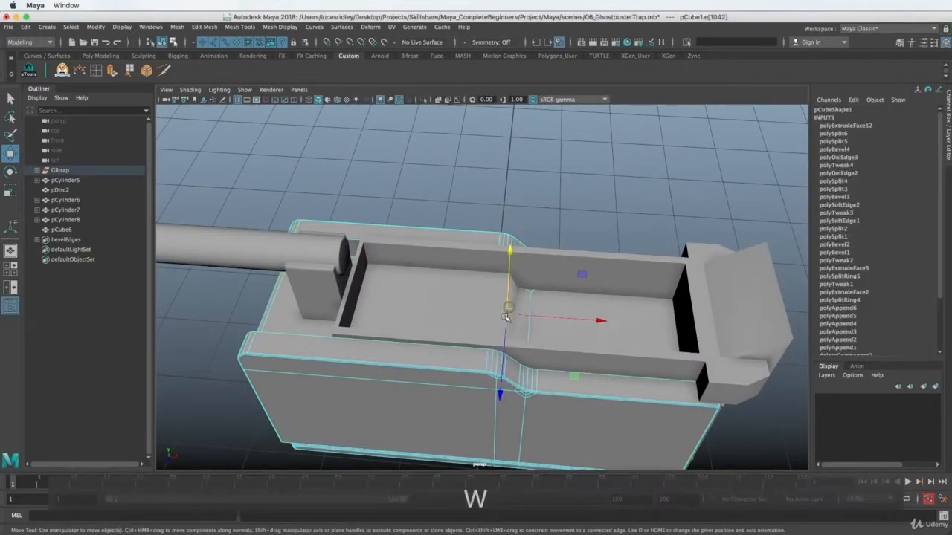
{"action": "left_click_drag", "start_coordinate": [508, 311], "coordinate": [533, 343], "text": "alt"}
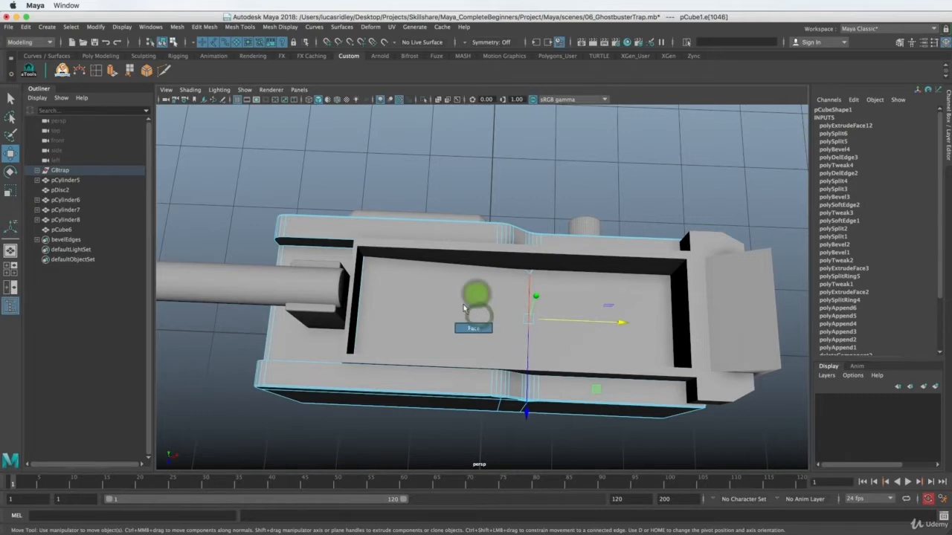
Extrude the sloping recess floor face under the tray downward with a Local Translate Z of -0.268.
{"action": "left_click", "coordinate": [464, 307]}
{"action": "left_click_drag", "start_coordinate": [463, 307], "coordinate": [385, 163], "text": "alt"}
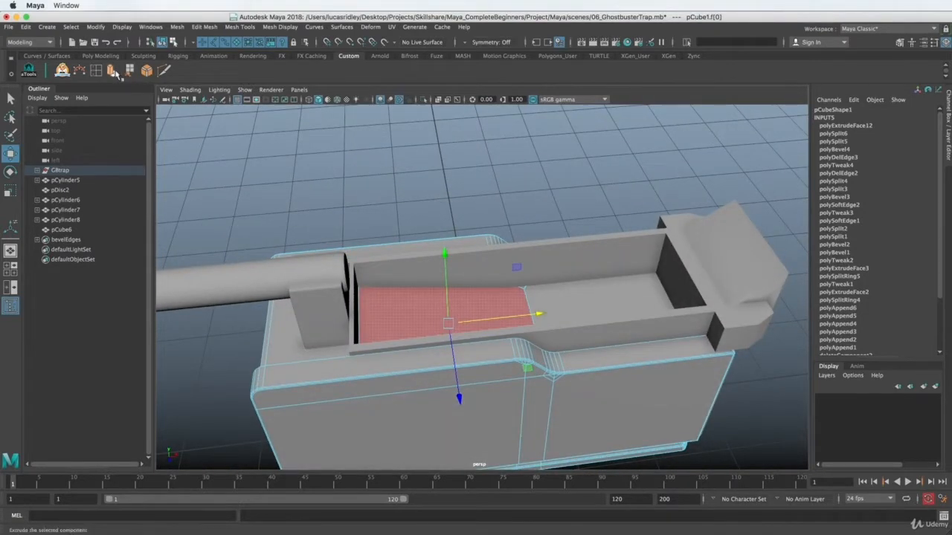
{"action": "key", "text": "ctrl+e"}
{"action": "left_click_drag", "start_coordinate": [431, 290], "coordinate": [487, 285], "text": "alt"}
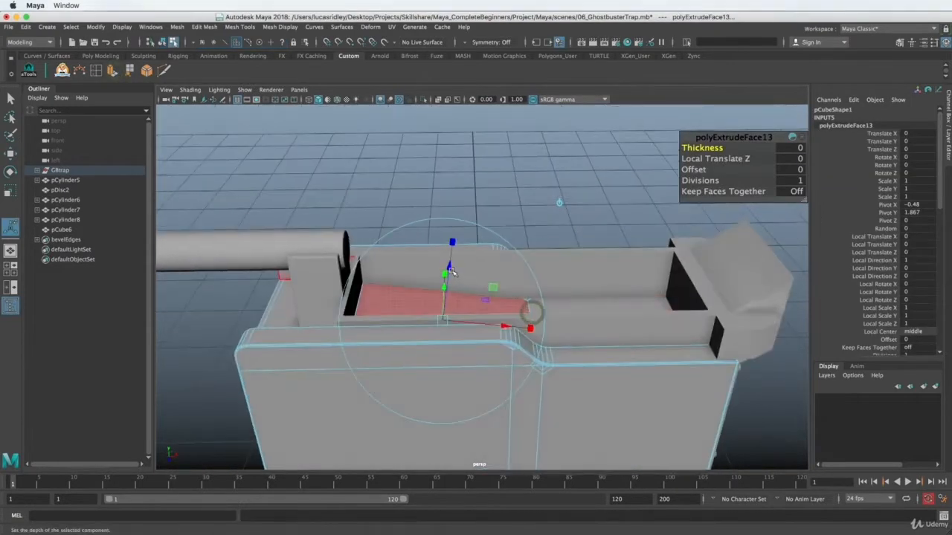
Rotate the extruded recess floor face until it lies level inside the body, and select the tray.
{"action": "key", "text": "e"}
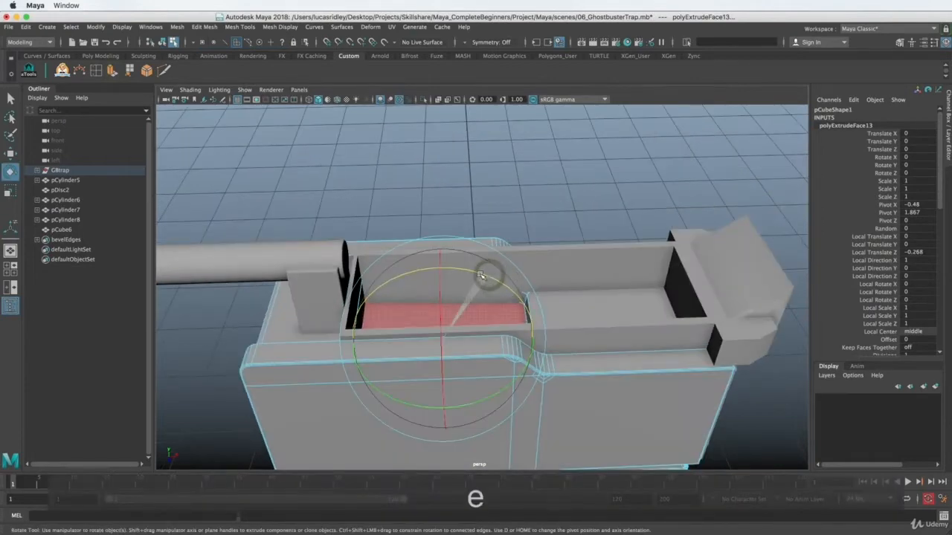
{"action": "left_click_drag", "start_coordinate": [481, 277], "coordinate": [450, 303], "text": "alt"}
{"action": "key", "text": "w"}
{"action": "left_click", "coordinate": [379, 301]}
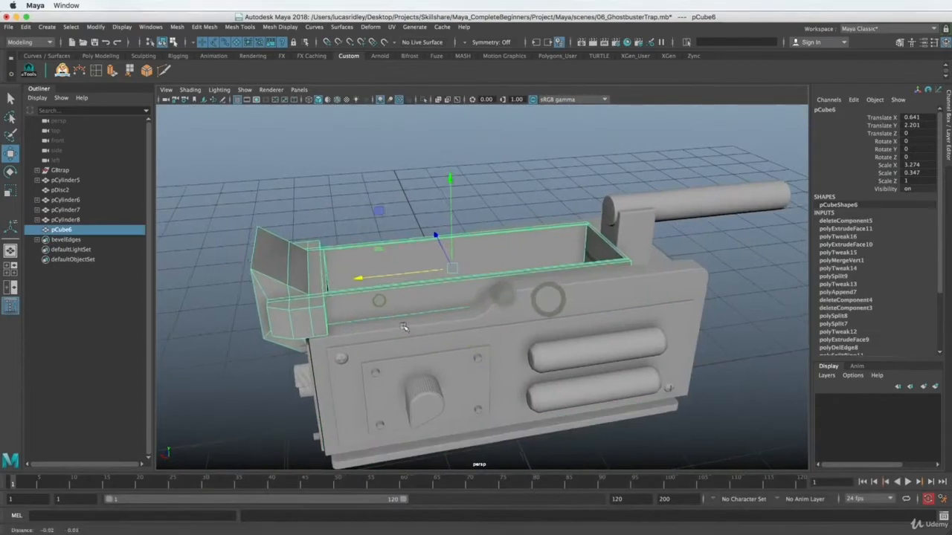
{"action": "left_click_drag", "start_coordinate": [380, 301], "coordinate": [345, 357], "text": "alt"}
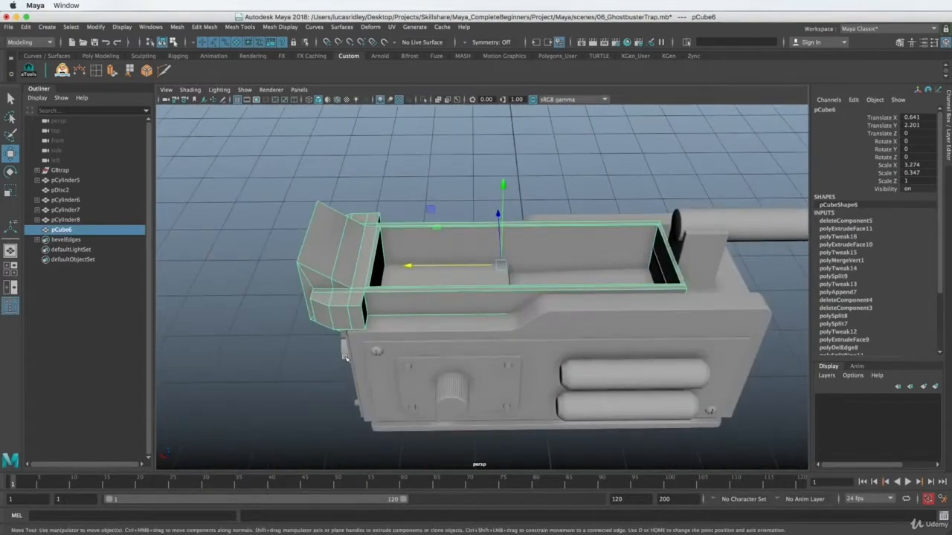
{"action": "mouse_move", "coordinate": [366, 283]}
{"action": "left_mouse_down", "text": "alt"}
{"action": "mouse_move", "coordinate": [369, 271]}
{"action": "mouse_move", "coordinate": [357, 285]}
{"action": "mouse_move", "coordinate": [372, 282]}
{"action": "left_mouse_up", "text": "alt"}
Shift the body's recess edge at the tray's handle-end wall along the trap's length in wireframe, and restore shaded object selection.
{"action": "scroll", "coordinate": [357, 249], "scroll_direction": "up", "scroll_amount": 5}
{"action": "middle_click_drag", "start_coordinate": [565, 234], "coordinate": [421, 249], "text": "alt"}
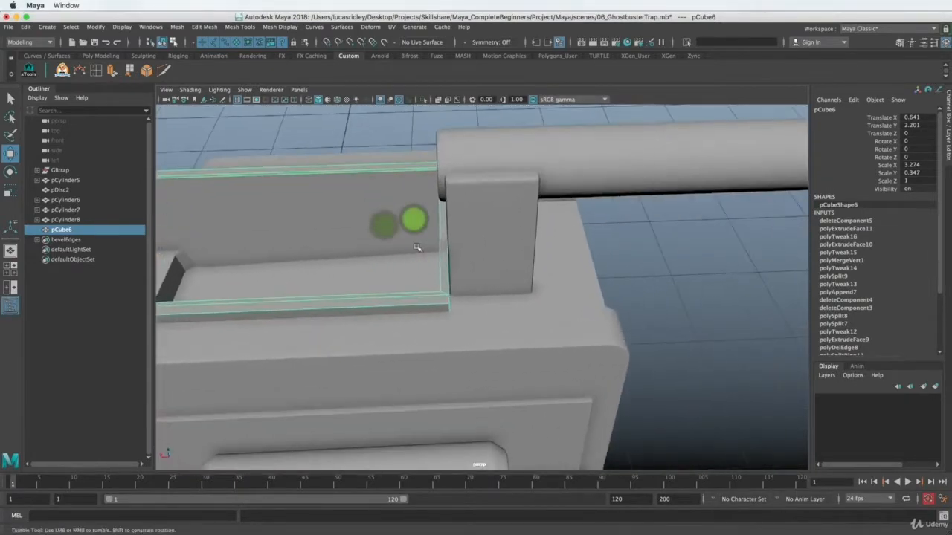
{"action": "left_click_drag", "start_coordinate": [421, 248], "coordinate": [513, 272], "text": "alt"}
{"action": "left_click", "coordinate": [567, 279]}
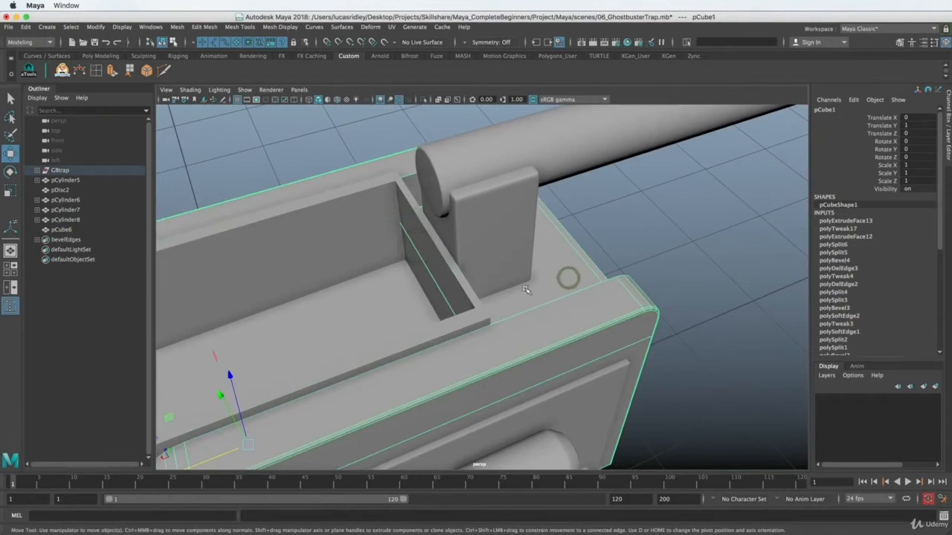
{"action": "right_click_drag", "start_coordinate": [524, 288], "coordinate": [522, 269]}
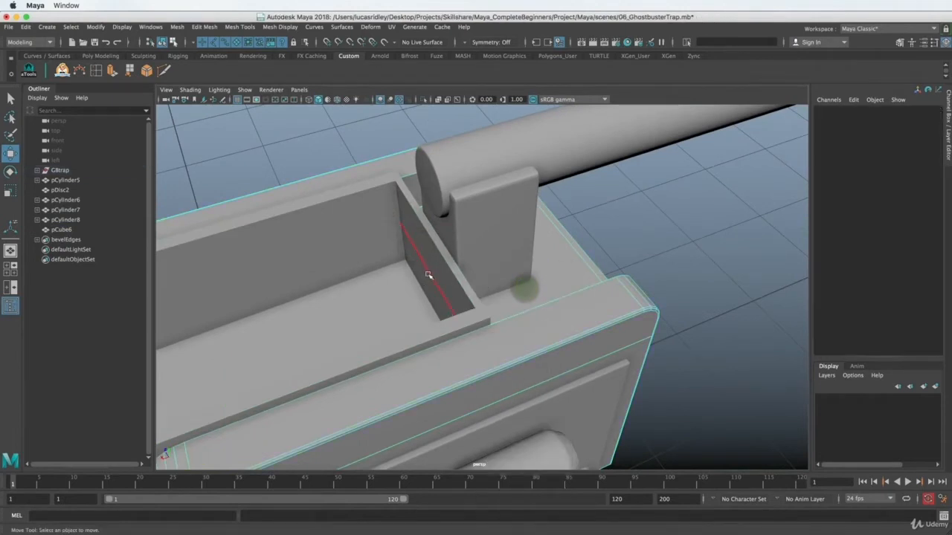
{"action": "middle_click_drag", "start_coordinate": [431, 279], "coordinate": [502, 296], "text": "alt"}
{"action": "right_click_drag", "start_coordinate": [501, 296], "coordinate": [430, 313], "text": "alt"}
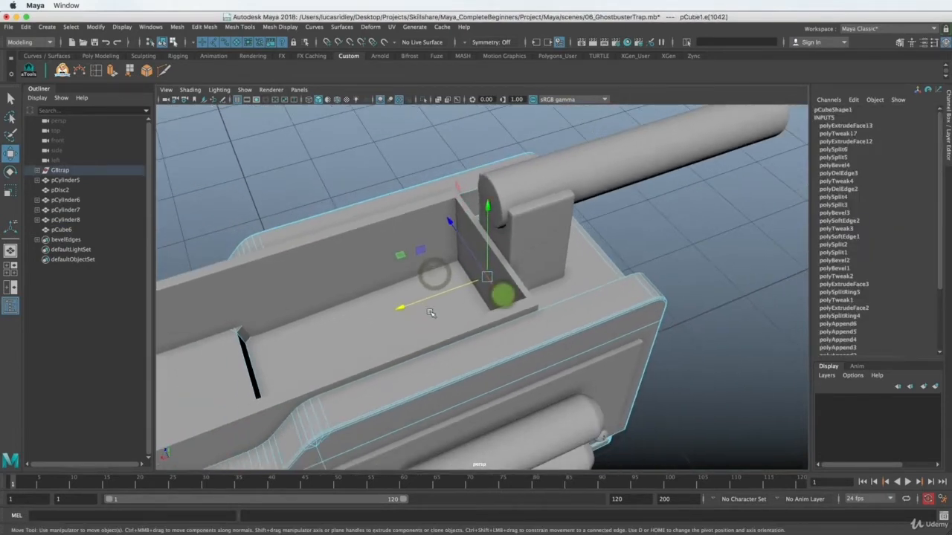
{"action": "key", "text": "4"}
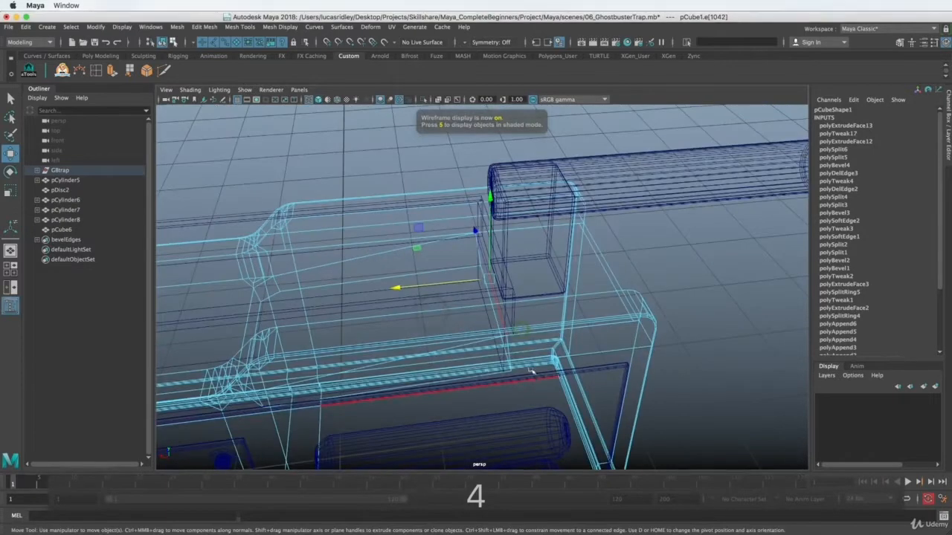
{"action": "left_click_drag", "start_coordinate": [431, 312], "coordinate": [479, 341], "text": "alt"}
{"action": "mouse_move", "coordinate": [461, 288]}
{"action": "left_mouse_down"}
{"action": "mouse_move", "coordinate": [466, 353]}
{"action": "mouse_move", "coordinate": [472, 318]}
{"action": "mouse_move", "coordinate": [406, 299]}
{"action": "left_mouse_up"}
{"action": "key", "text": "5"}
{"action": "right_click_drag", "start_coordinate": [359, 272], "coordinate": [405, 260]}
{"action": "left_click_drag", "start_coordinate": [406, 260], "coordinate": [374, 295], "text": "alt"}
Try beveling the whole tray object, and undo the bevel.
{"action": "left_click", "coordinate": [610, 273]}
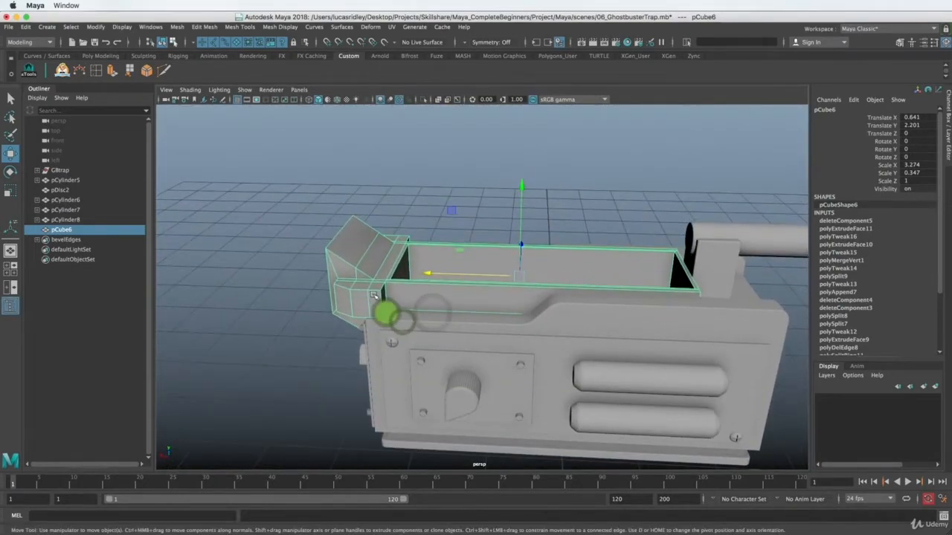
{"action": "left_click", "coordinate": [148, 70]}
{"action": "left_click_drag", "start_coordinate": [398, 345], "coordinate": [487, 313], "text": "alt"}
{"action": "key", "text": "super+z"}
{"action": "left_click_drag", "start_coordinate": [434, 335], "coordinate": [414, 361], "text": "alt"}
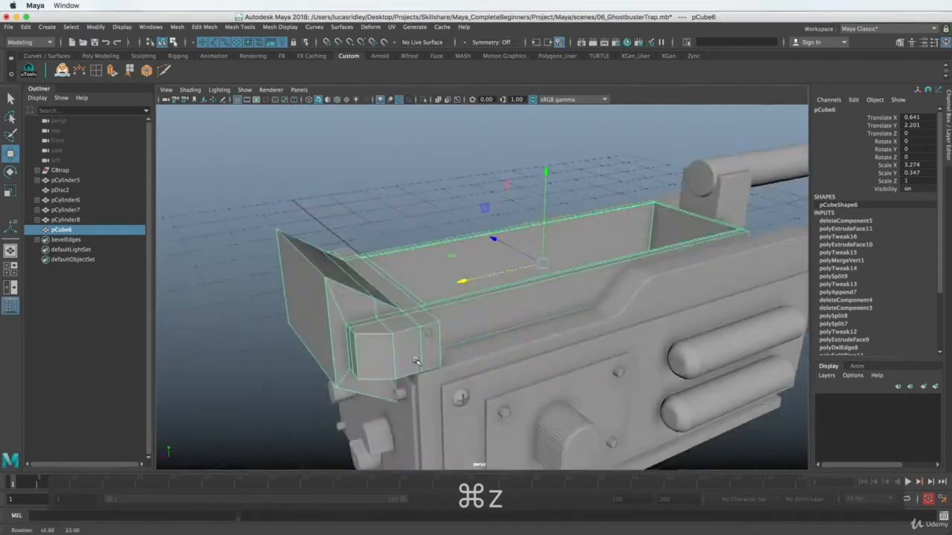
Switch the tray to edge selection at its front corner block.
{"action": "right_click_drag", "start_coordinate": [405, 328], "coordinate": [399, 307]}
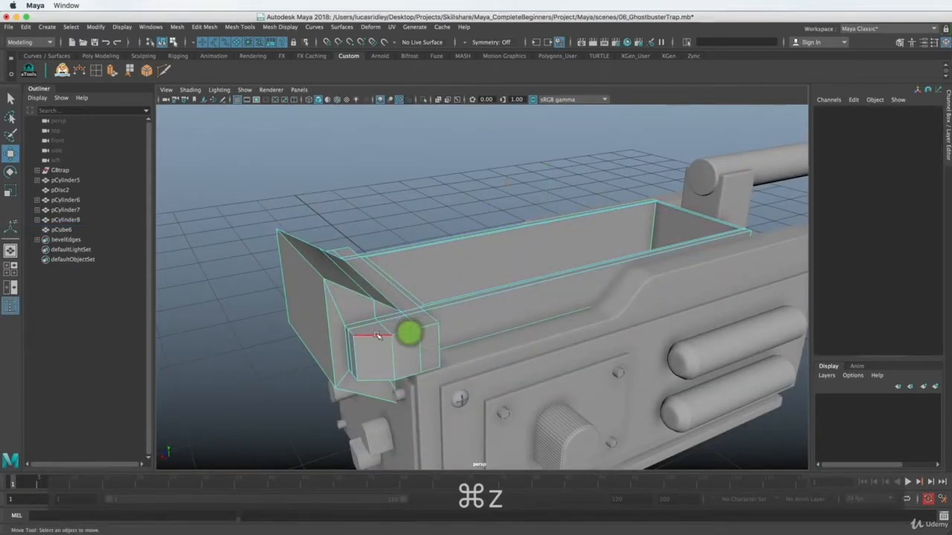
{"action": "left_click_drag", "start_coordinate": [407, 334], "coordinate": [378, 331], "text": "alt"}
{"action": "middle_click_drag", "start_coordinate": [378, 332], "coordinate": [438, 328], "text": "alt"}
{"action": "left_click_drag", "start_coordinate": [438, 329], "coordinate": [395, 322], "text": "alt"}
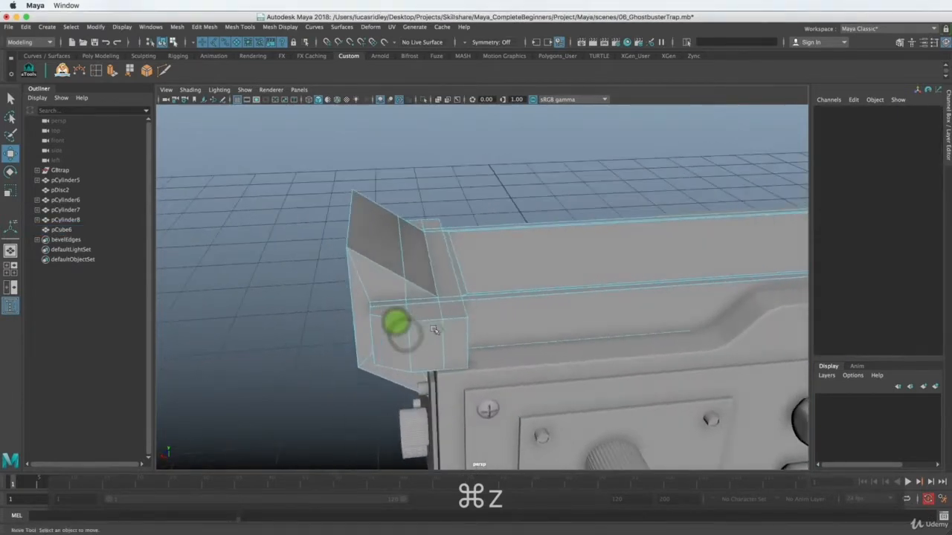
Examine the Ghostbusters trap reference photo in Chrome for the shape of the tray's front end, and return to Maya.
{"action": "key", "text": "shift+super+2"}
{"action": "key", "text": "super+Tab"}
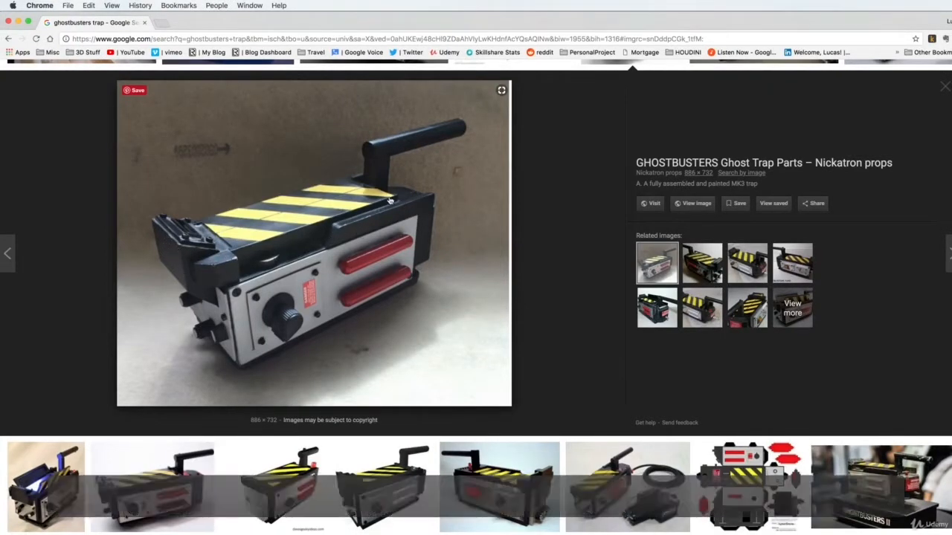
{"action": "key", "text": "super+Tab"}
Select the top, vertical and bottom outline edges of the tray's front corner block.
{"action": "left_click_drag", "start_coordinate": [471, 258], "coordinate": [362, 299], "text": "alt"}
{"action": "left_click", "coordinate": [367, 265]}
{"action": "left_click", "coordinate": [326, 279], "text": "shift"}
{"action": "left_click", "coordinate": [318, 272], "text": "shift"}
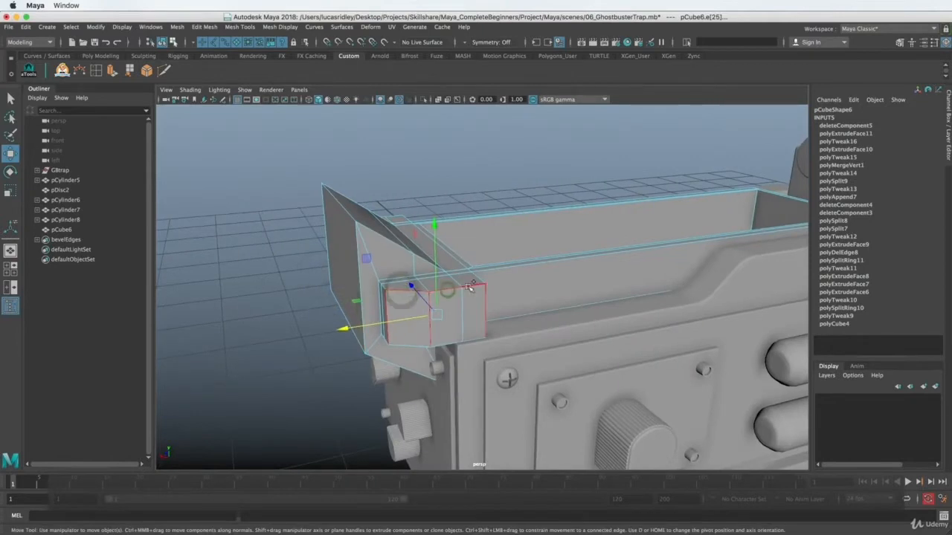
{"action": "left_click_drag", "start_coordinate": [397, 342], "coordinate": [469, 301], "text": "alt"}
{"action": "right_click_drag", "start_coordinate": [470, 301], "coordinate": [483, 296], "text": "alt"}
{"action": "left_click_drag", "start_coordinate": [483, 296], "coordinate": [493, 311], "text": "alt"}
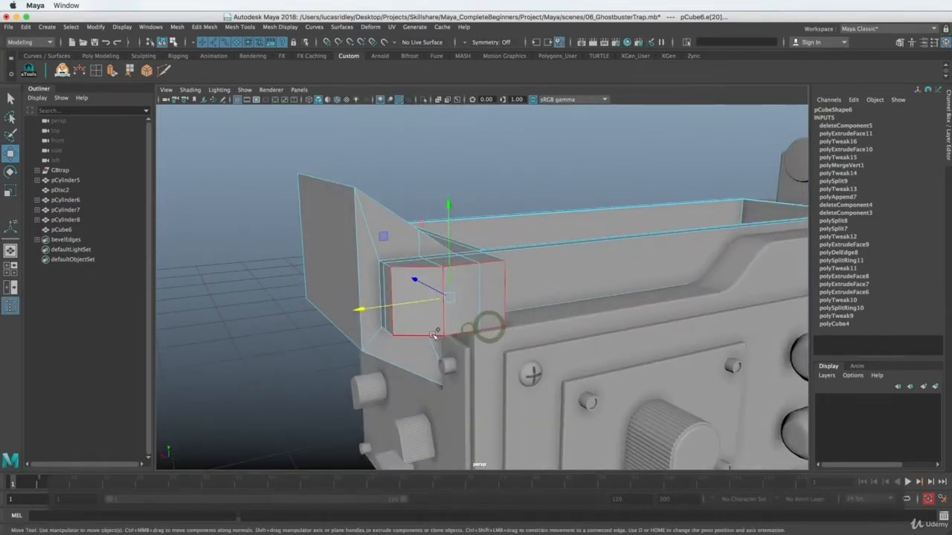
Add the corner block's inner vertical edge and the front plate's side vertical edge to the tray's edge selection.
{"action": "left_click_drag", "start_coordinate": [433, 335], "coordinate": [414, 318], "text": "alt"}
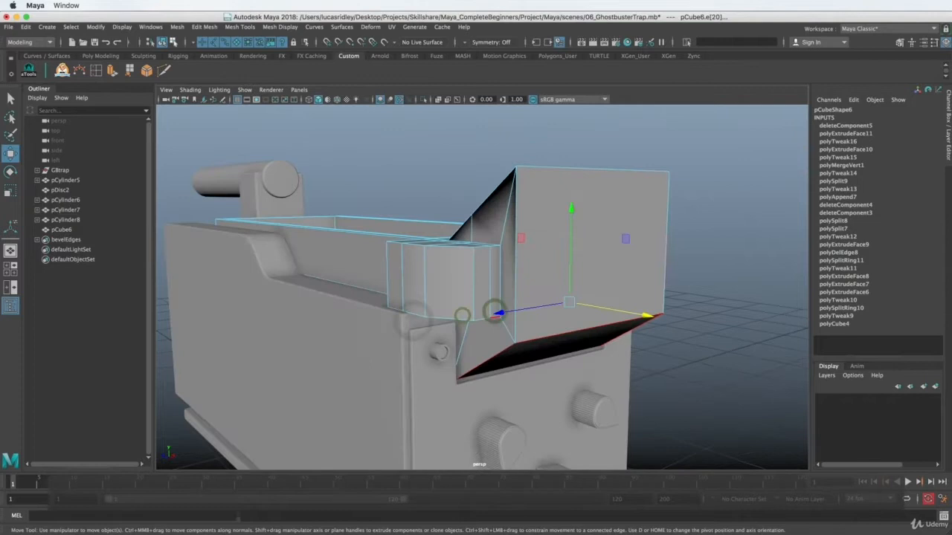
{"action": "key", "text": "q"}
{"action": "left_click", "coordinate": [493, 317], "text": "shift"}
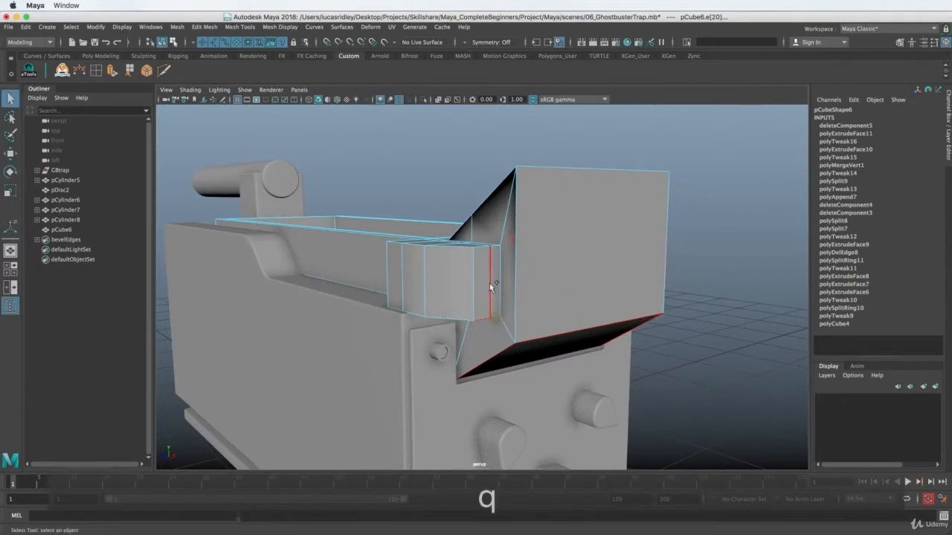
{"action": "left_click_drag", "start_coordinate": [489, 283], "coordinate": [472, 326], "text": "alt"}
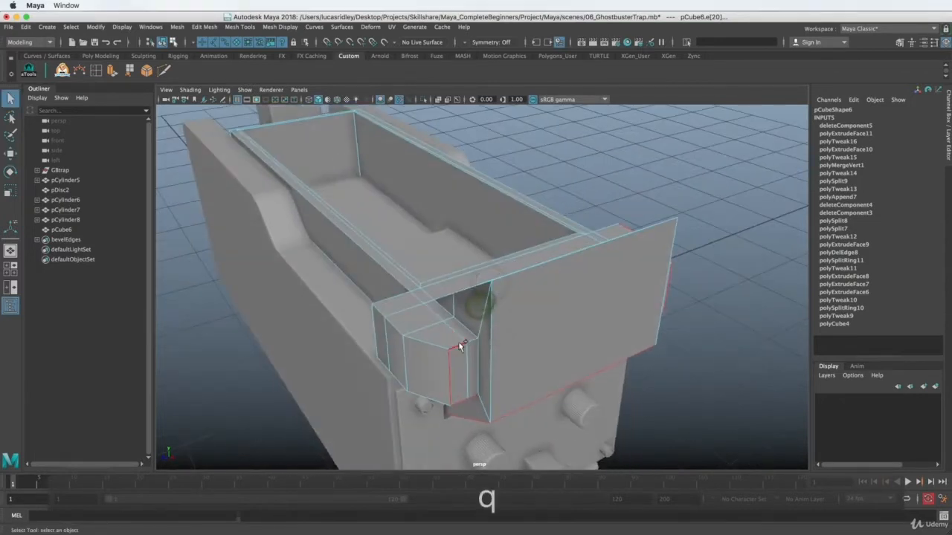
{"action": "left_click", "coordinate": [496, 335], "text": "shift"}
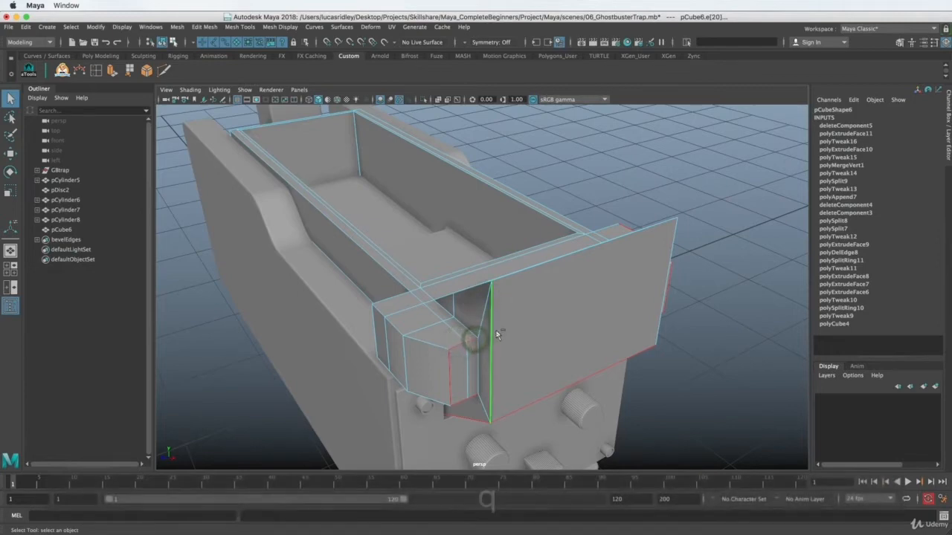
Add the top, bottom and rear outline edges of the tray's other front corner block to the edge selection.
{"action": "left_click_drag", "start_coordinate": [508, 280], "coordinate": [557, 302], "text": "alt"}
{"action": "left_click", "coordinate": [580, 311], "text": "shift"}
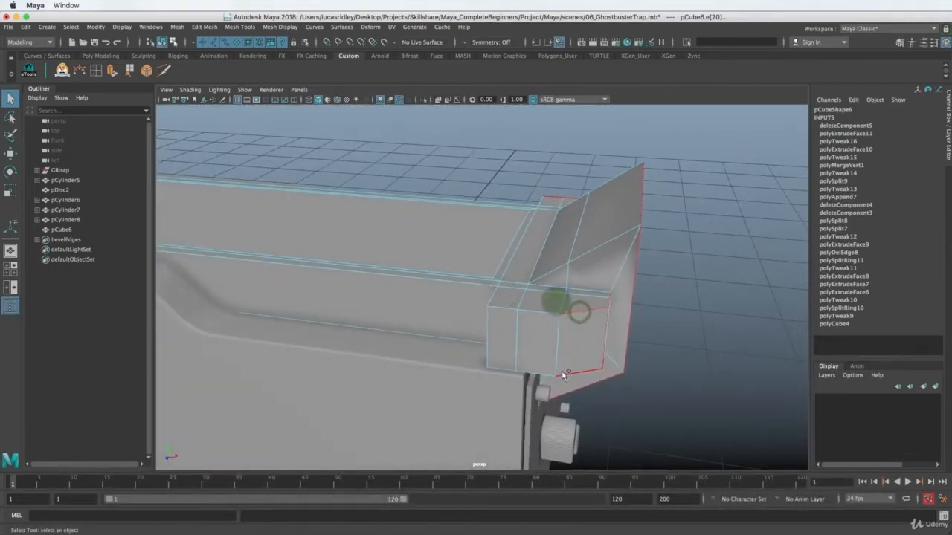
{"action": "left_click", "coordinate": [547, 313], "text": "shift"}
{"action": "left_click", "coordinate": [499, 309], "text": "shift"}
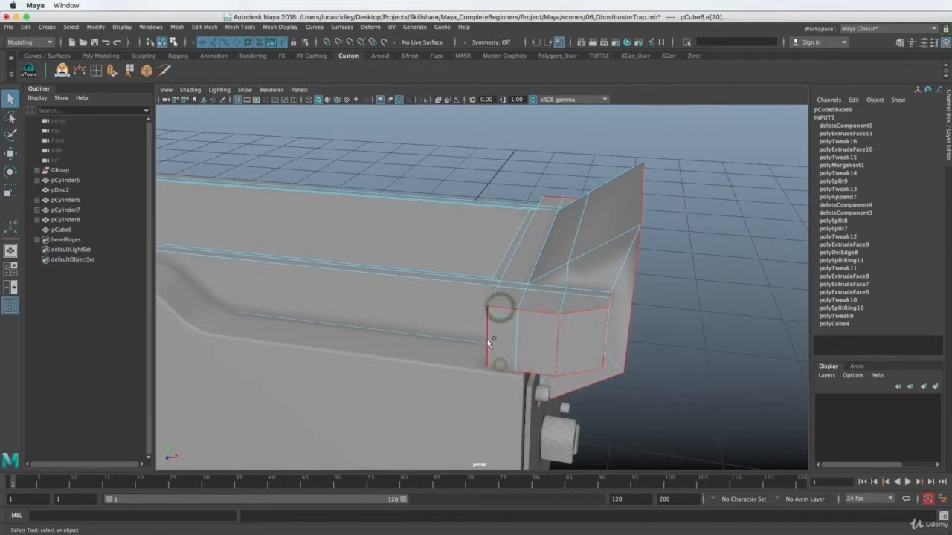
{"action": "mouse_move", "coordinate": [487, 339]}
{"action": "left_mouse_down", "text": "alt"}
{"action": "mouse_move", "coordinate": [452, 322]}
{"action": "mouse_move", "coordinate": [489, 334]}
{"action": "left_mouse_up", "text": "alt"}
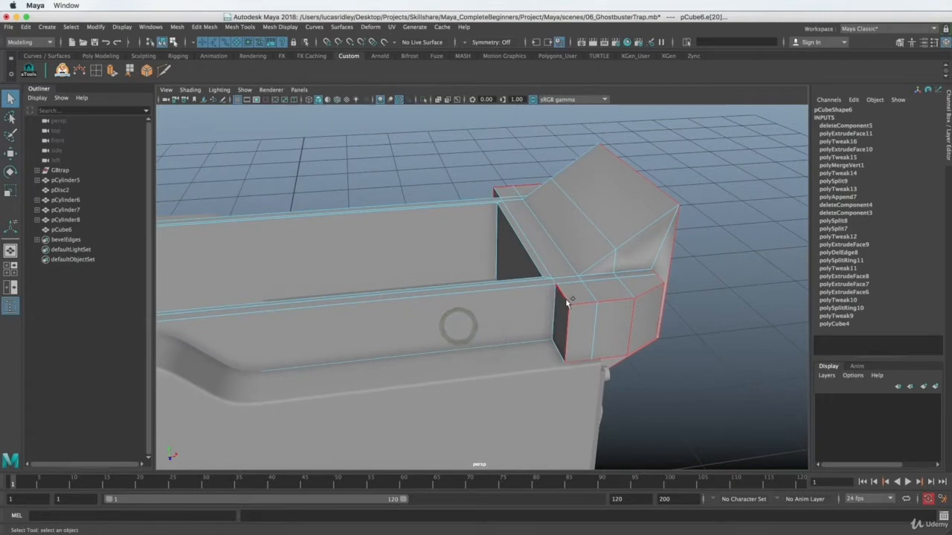
{"action": "left_click_drag", "start_coordinate": [485, 290], "coordinate": [469, 257], "text": "alt"}
Add the inner and outer rim edges along the tray's long sides and rear wall to the edge selection.
{"action": "left_click_drag", "start_coordinate": [413, 237], "coordinate": [449, 311], "text": "alt"}
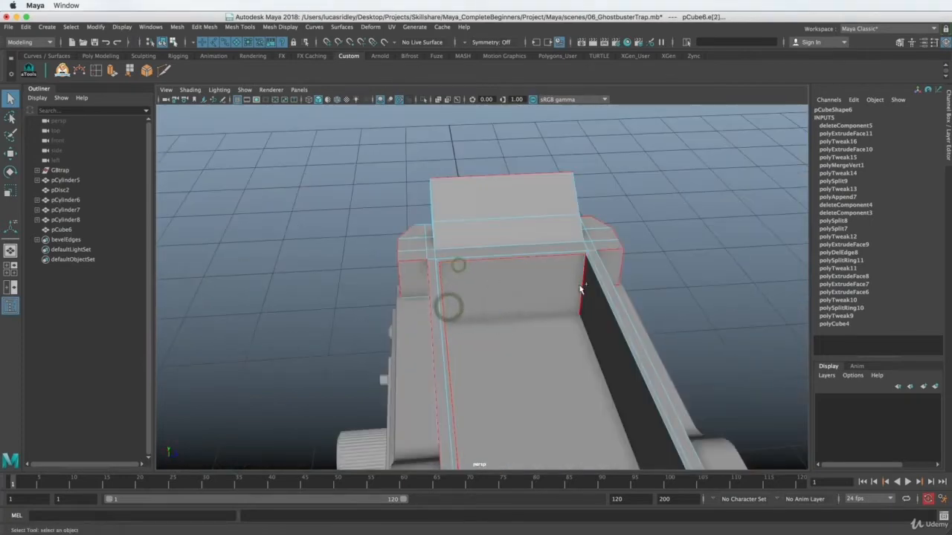
{"action": "left_click_drag", "start_coordinate": [597, 321], "coordinate": [394, 326], "text": "alt"}
{"action": "left_click_drag", "start_coordinate": [513, 262], "coordinate": [372, 329], "text": "alt"}
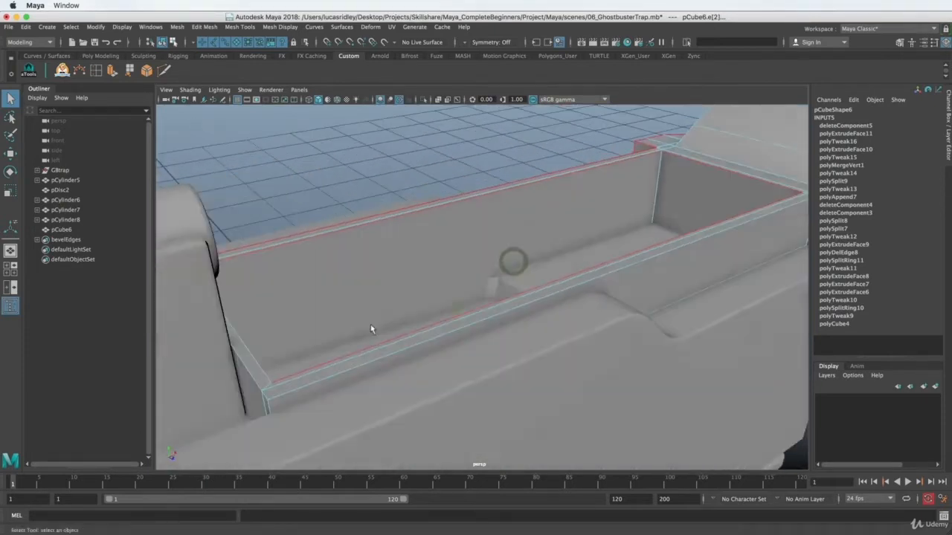
{"action": "left_click_drag", "start_coordinate": [455, 307], "coordinate": [491, 332], "text": "alt"}
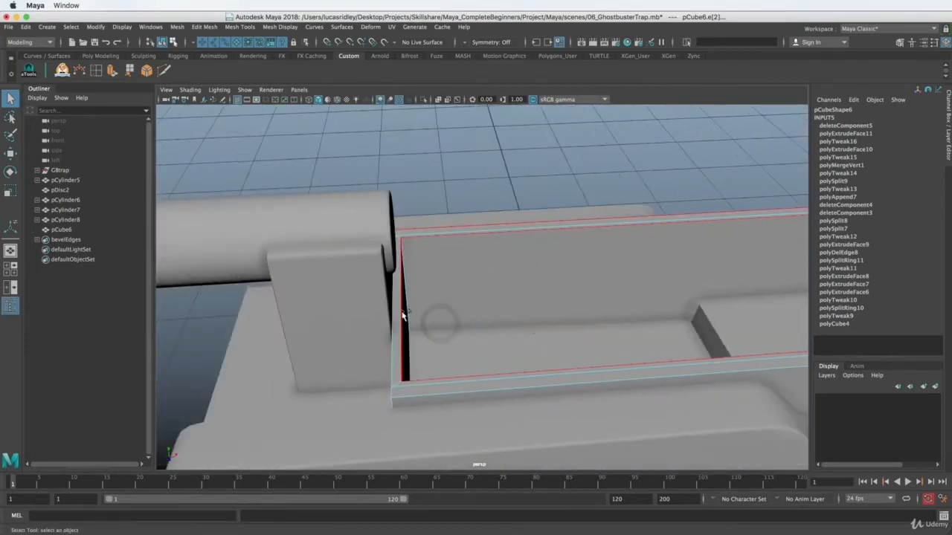
{"action": "left_click_drag", "start_coordinate": [394, 394], "coordinate": [446, 349], "text": "alt"}
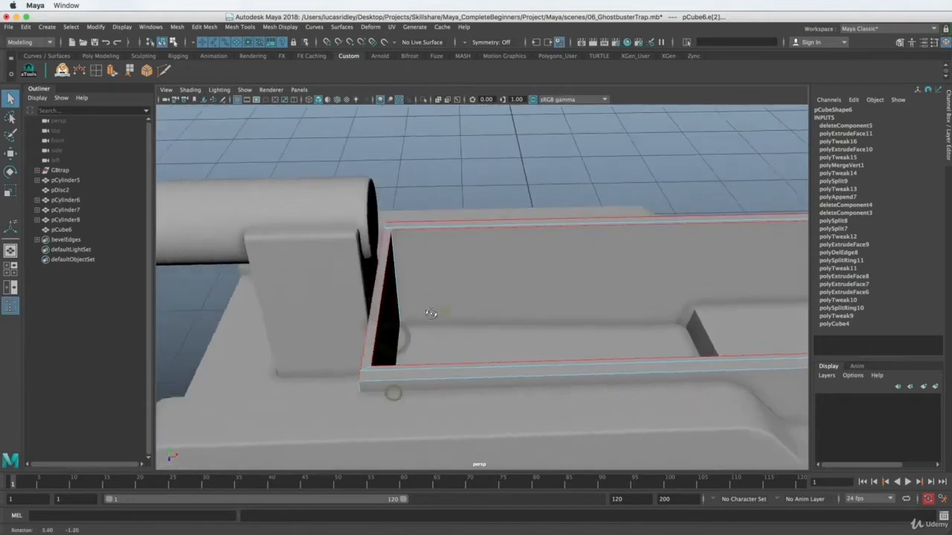
{"action": "left_click_drag", "start_coordinate": [443, 311], "coordinate": [346, 260], "text": "alt"}
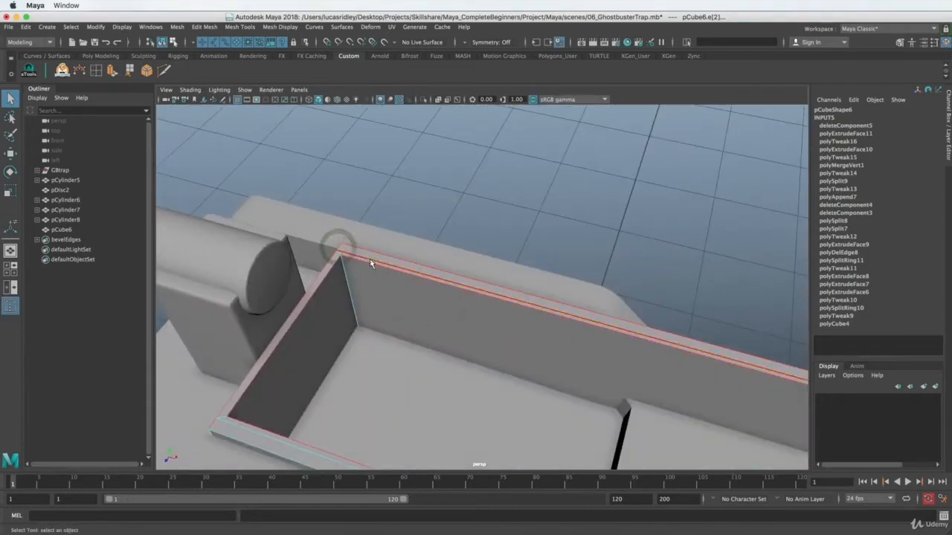
{"action": "left_click_drag", "start_coordinate": [552, 344], "coordinate": [563, 372], "text": "alt"}
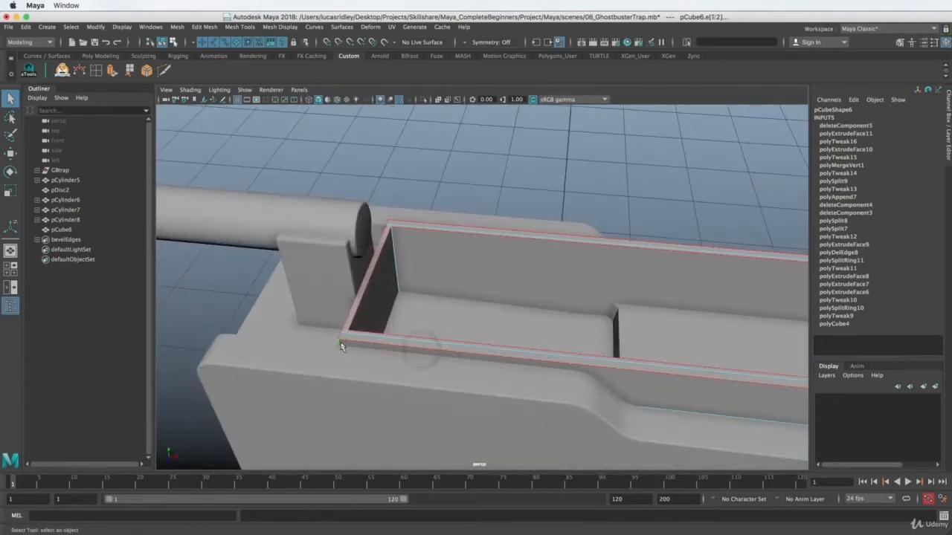
Add the tray's rear corner edges and the bottom edges of its long side walls to the selection.
{"action": "left_click_drag", "start_coordinate": [341, 346], "coordinate": [493, 340], "text": "alt"}
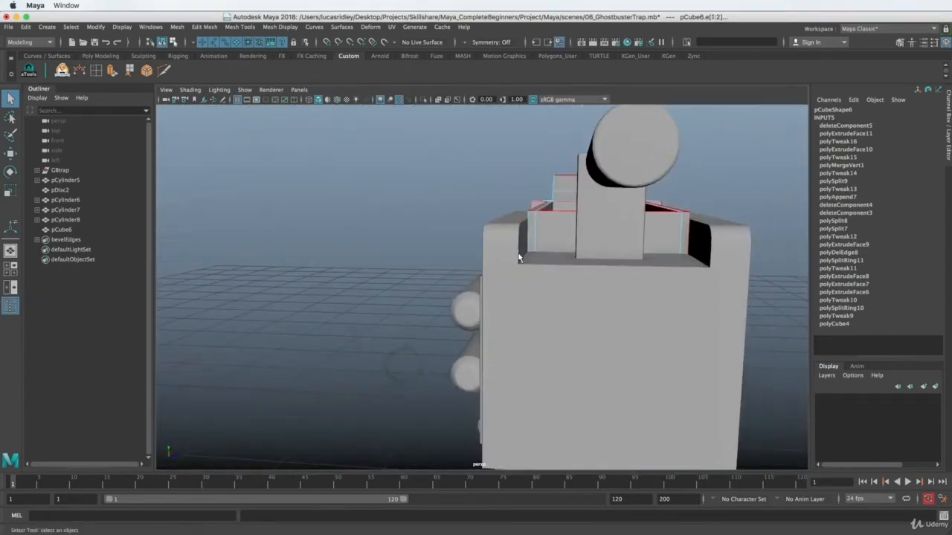
{"action": "left_click_drag", "start_coordinate": [526, 216], "coordinate": [406, 293], "text": "alt"}
{"action": "middle_click_drag", "start_coordinate": [370, 299], "coordinate": [417, 294], "text": "alt"}
{"action": "right_click_drag", "start_coordinate": [341, 294], "coordinate": [491, 319], "text": "alt"}
{"action": "left_click_drag", "start_coordinate": [497, 320], "coordinate": [431, 335], "text": "alt"}
{"action": "right_click_drag", "start_coordinate": [431, 315], "coordinate": [477, 329], "text": "alt"}
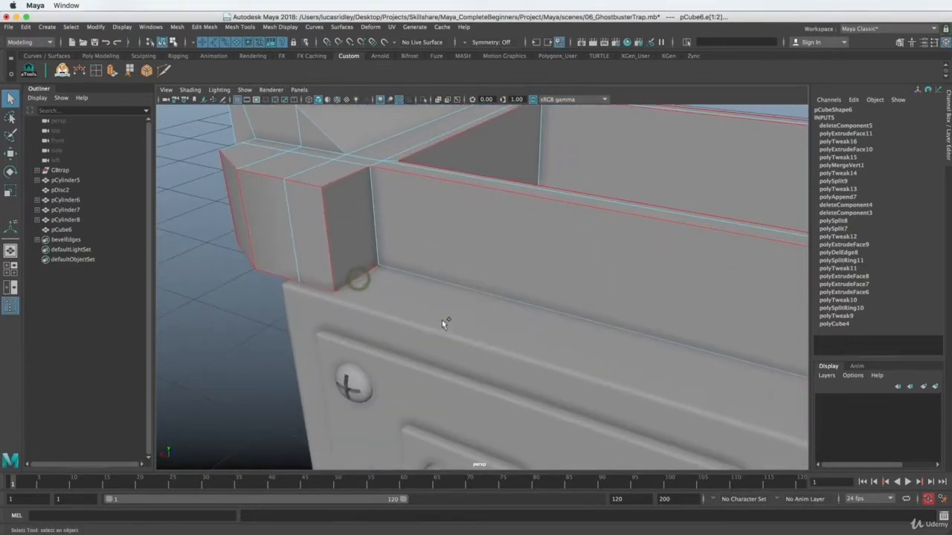
{"action": "left_click_drag", "start_coordinate": [601, 327], "coordinate": [298, 303], "text": "alt"}
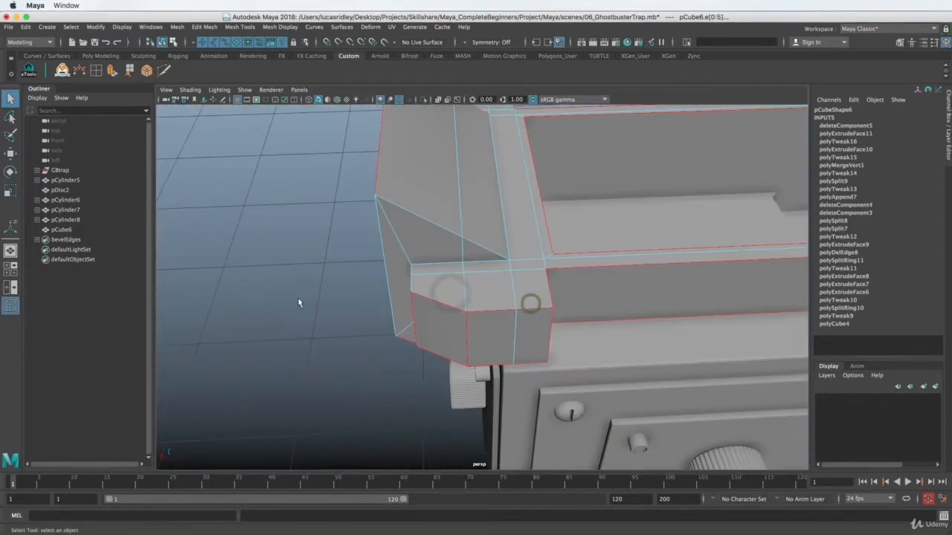
Add the sloped side edges of the raised front plate and the adjoining short corner block edge to the selection.
{"action": "left_click", "coordinate": [404, 212], "text": "shift"}
{"action": "left_click", "coordinate": [383, 231], "text": "shift"}
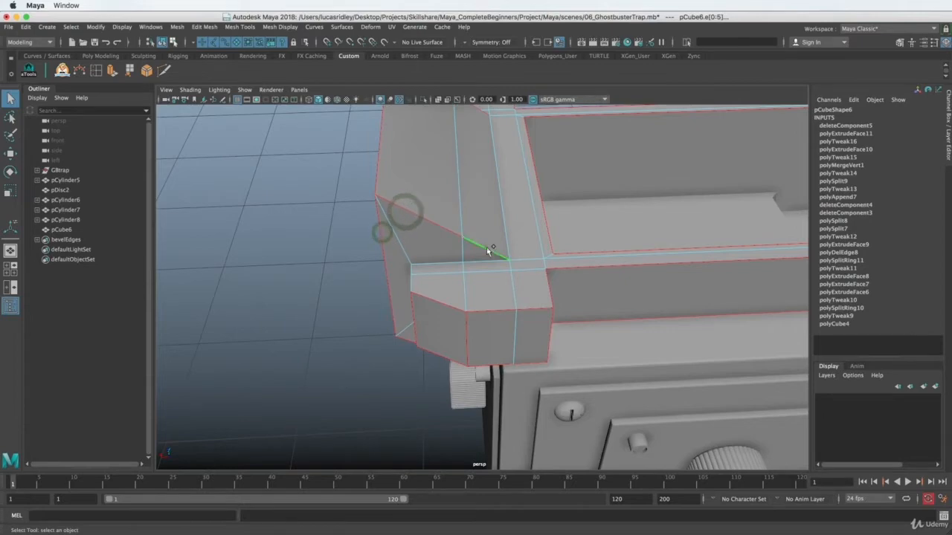
{"action": "left_click", "coordinate": [487, 249], "text": "shift"}
{"action": "left_click_drag", "start_coordinate": [391, 282], "coordinate": [409, 261], "text": "alt"}
{"action": "right_click_drag", "start_coordinate": [483, 260], "coordinate": [506, 261], "text": "alt"}
{"action": "left_click_drag", "start_coordinate": [507, 261], "coordinate": [527, 282], "text": "alt"}
{"action": "left_click_drag", "start_coordinate": [535, 278], "coordinate": [506, 288], "text": "alt"}
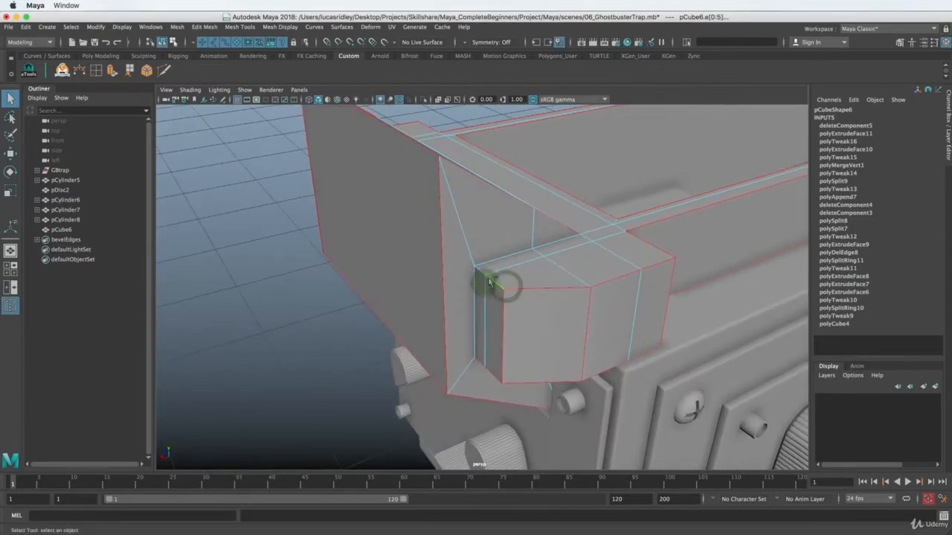
Add the crease where the raised front plate meets the tray rim to the edge selection.
{"action": "right_click_drag", "start_coordinate": [497, 269], "coordinate": [410, 274], "text": "alt"}
{"action": "left_click_drag", "start_coordinate": [410, 273], "coordinate": [501, 271], "text": "alt"}
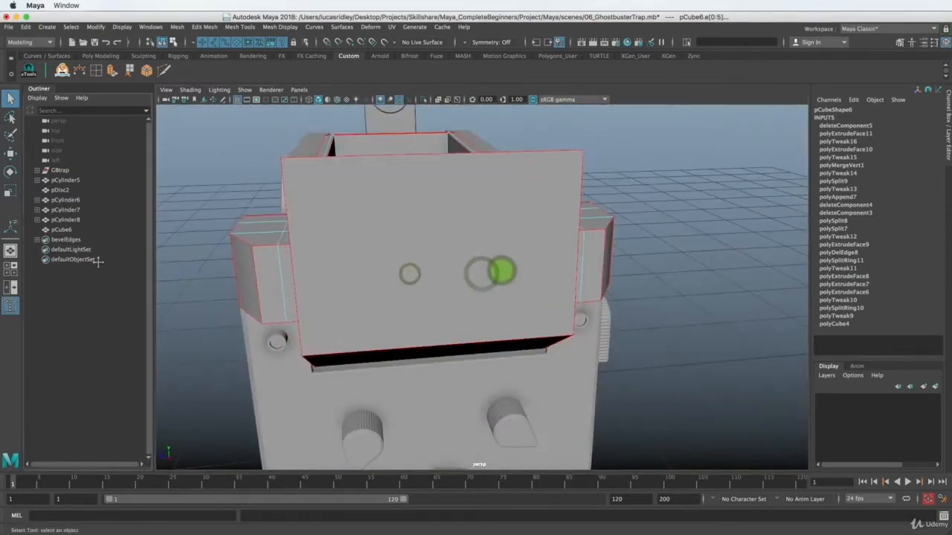
{"action": "left_click_drag", "start_coordinate": [277, 295], "coordinate": [463, 276], "text": "alt"}
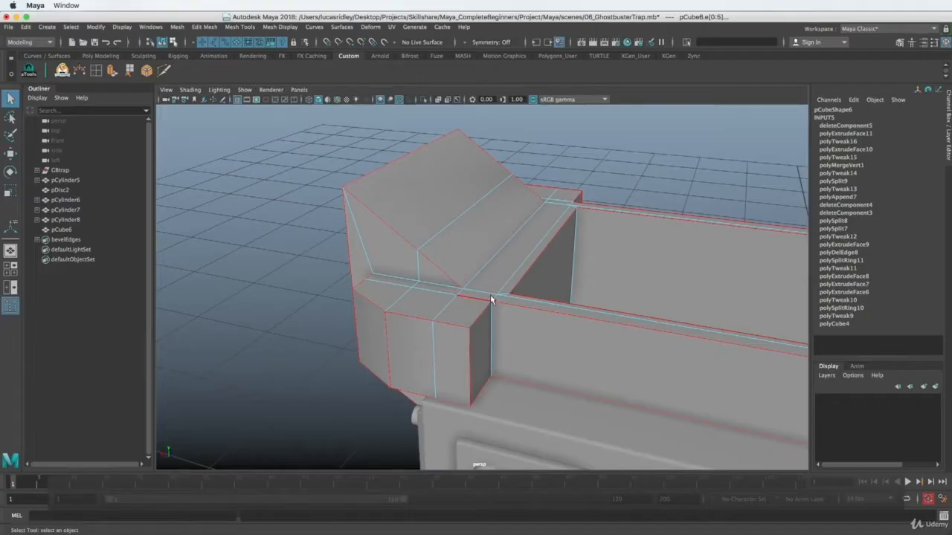
{"action": "left_click_drag", "start_coordinate": [473, 277], "coordinate": [525, 216], "text": "alt"}
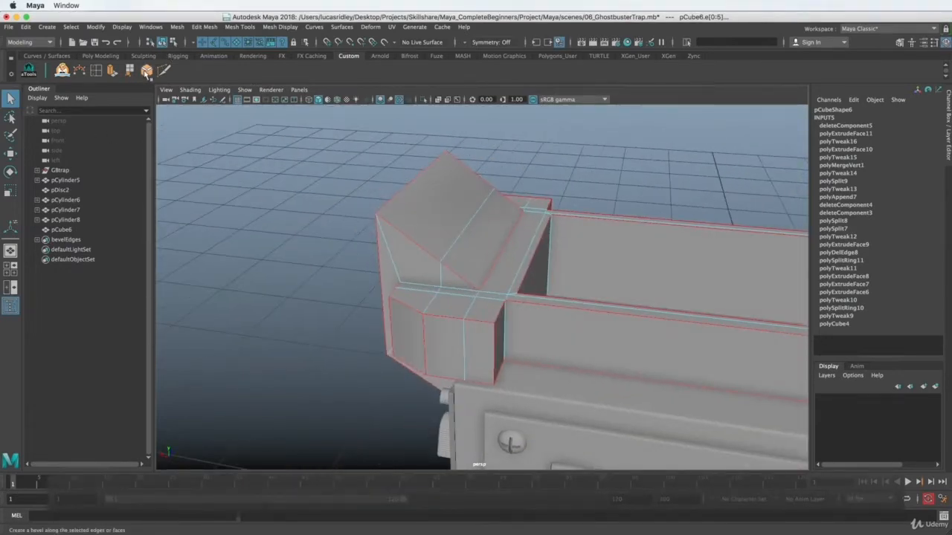
Bevel the selected tray edges, show the bevel's settings, and clear the selection.
{"action": "left_click", "coordinate": [147, 71]}
{"action": "left_click", "coordinate": [836, 125]}
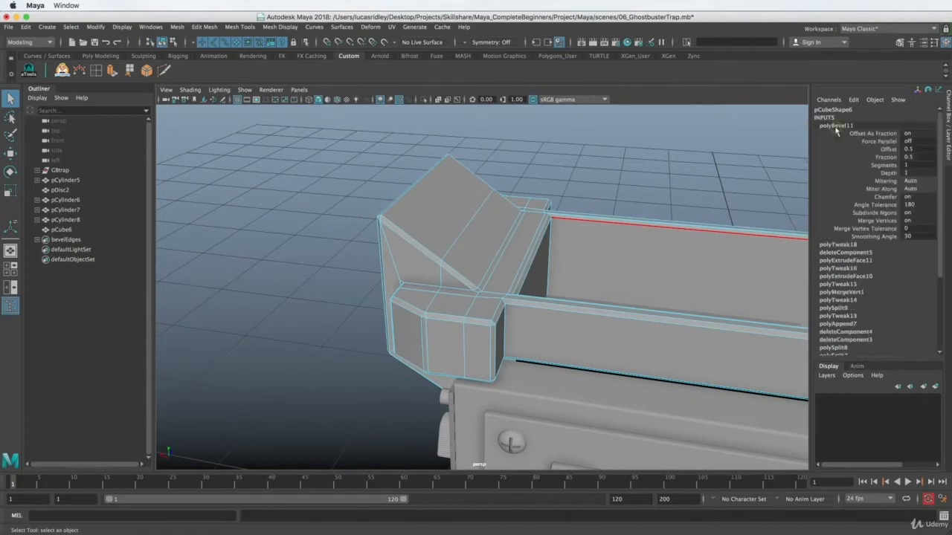
{"action": "key", "text": "t"}
{"action": "mouse_move", "coordinate": [634, 276]}
{"action": "left_mouse_down", "text": "alt"}
{"action": "mouse_move", "coordinate": [608, 301]}
{"action": "mouse_move", "coordinate": [632, 283]}
{"action": "left_mouse_up", "text": "alt"}
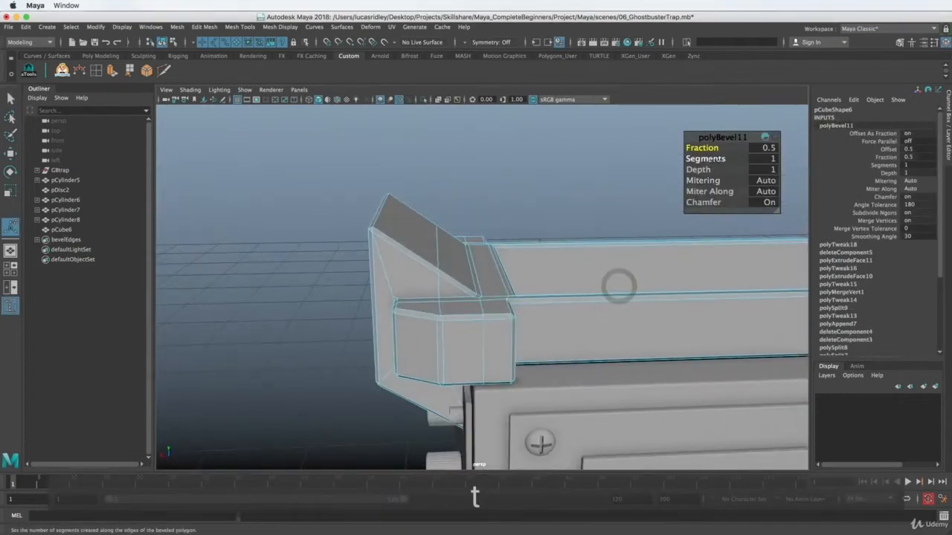
{"action": "left_click_drag", "start_coordinate": [565, 282], "coordinate": [501, 293], "text": "alt"}
{"action": "left_click", "coordinate": [564, 199]}
{"action": "key", "text": "w"}
{"action": "middle_click_drag", "start_coordinate": [499, 271], "coordinate": [443, 258], "text": "alt"}
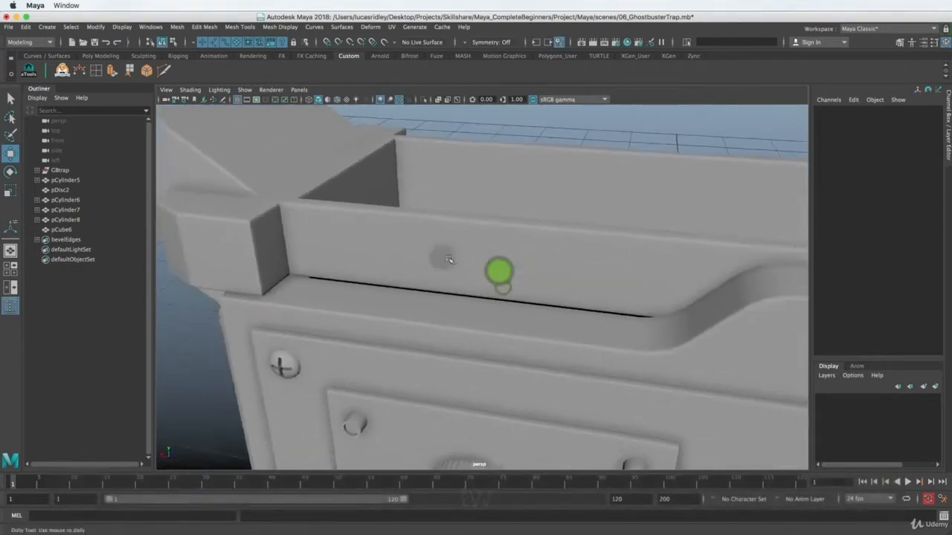
Select the tray's long lower side edge beside the gap above the body's recess ledge.
{"action": "left_click_drag", "start_coordinate": [502, 287], "coordinate": [450, 234], "text": "alt"}
{"action": "left_click", "coordinate": [483, 306]}
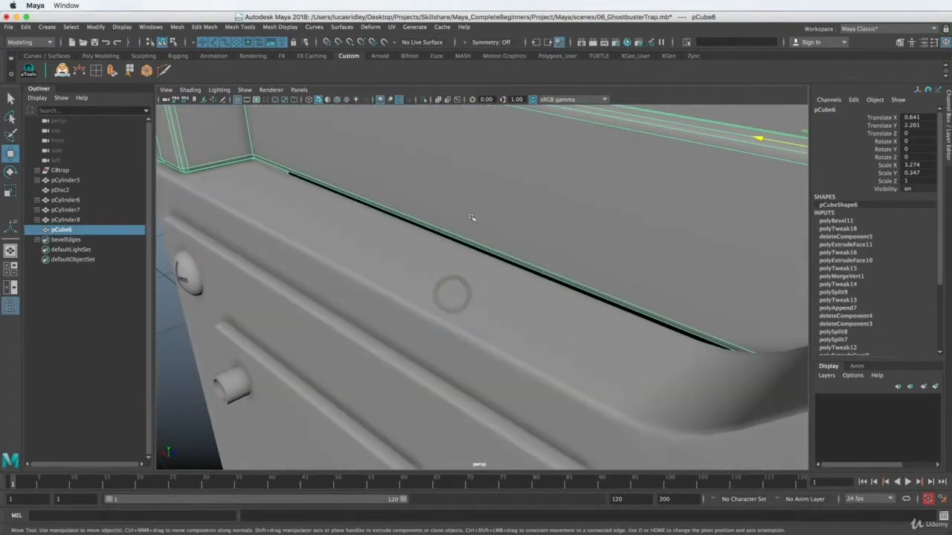
{"action": "right_click", "coordinate": [470, 217]}
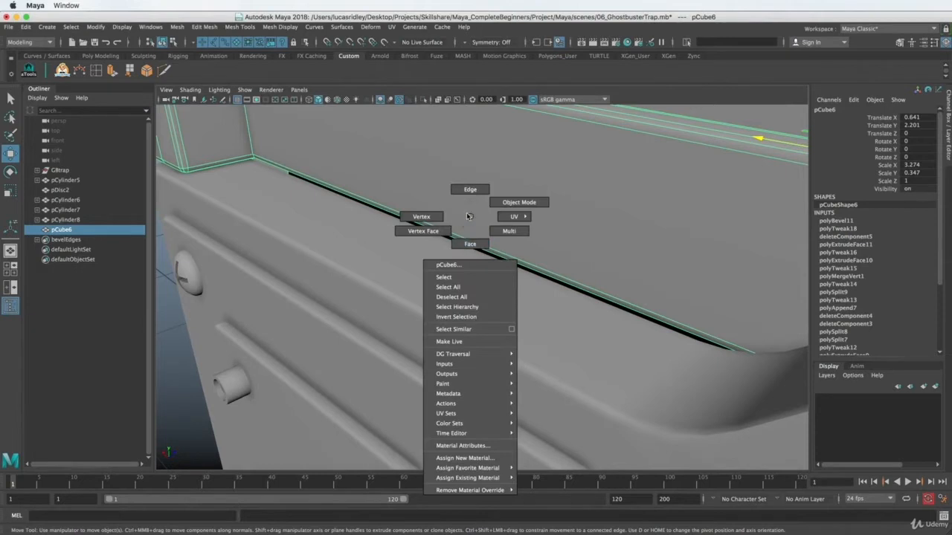
{"action": "left_click", "coordinate": [467, 191]}
{"action": "left_click", "coordinate": [461, 240]}
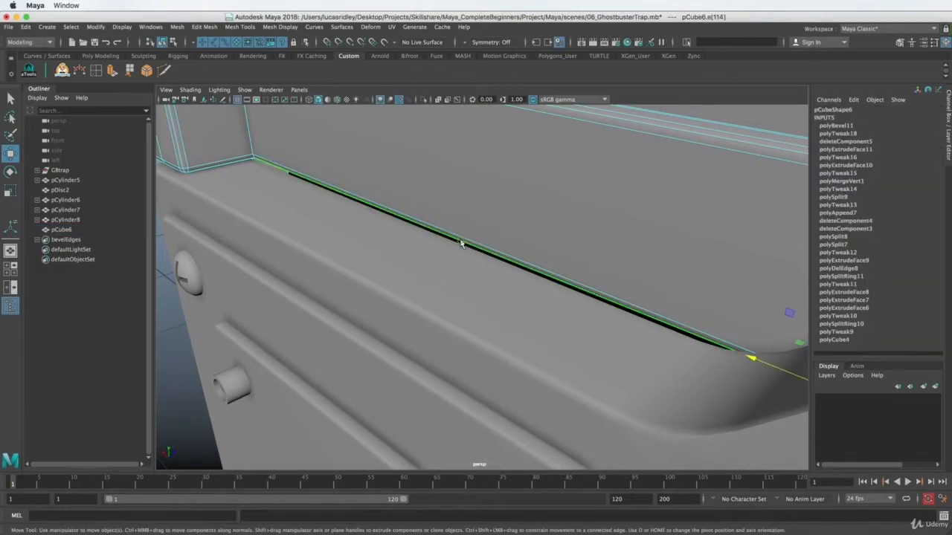
{"action": "key", "text": "w"}
Undo stray changes while adjusting the lower side edge against the recess ledge, and return the tray to object mode.
{"action": "left_click_drag", "start_coordinate": [587, 215], "coordinate": [425, 239], "text": "alt"}
{"action": "left_click", "coordinate": [461, 221]}
{"action": "key", "text": "super+z"}
{"action": "key", "text": "z"}
{"action": "key", "text": "super+z"}
{"action": "key", "text": "z"}
{"action": "key", "text": "z"}
{"action": "key", "text": "z"}
{"action": "key", "text": "q"}
{"action": "key", "text": "w"}
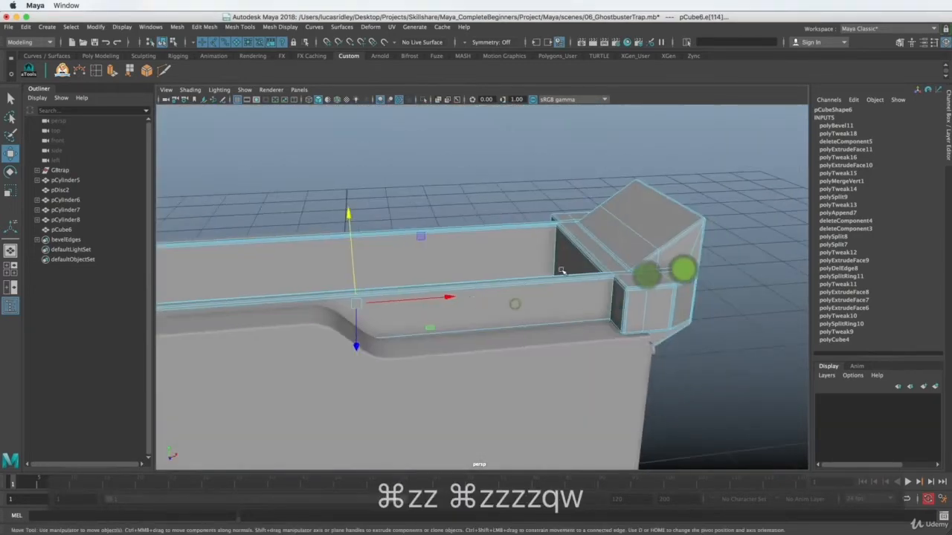
{"action": "right_click", "coordinate": [597, 257]}
{"action": "right_click_drag", "start_coordinate": [614, 253], "coordinate": [669, 246]}
{"action": "left_click", "coordinate": [729, 246]}
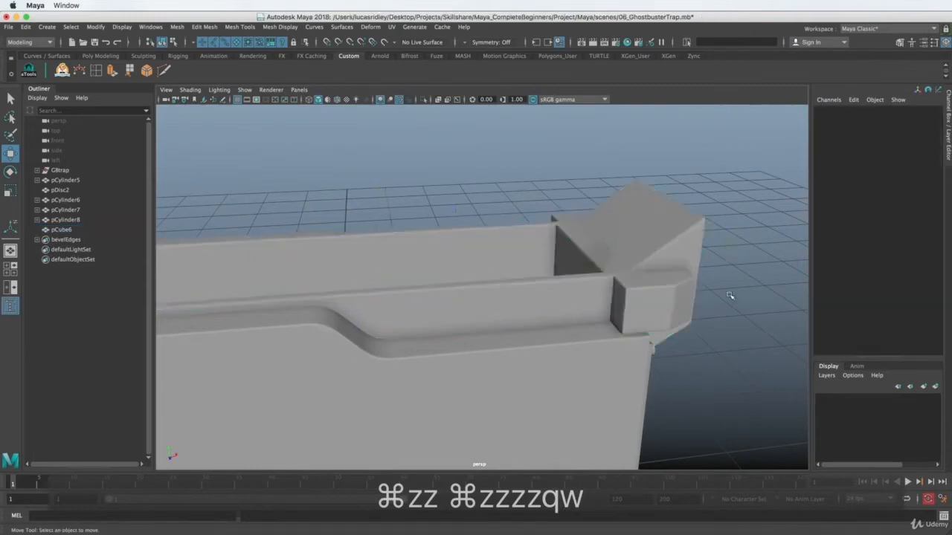
Examine the beveled corner block and front plate up close, and select the trap body beneath them.
{"action": "left_click_drag", "start_coordinate": [729, 295], "coordinate": [488, 341], "text": "alt"}
{"action": "scroll", "coordinate": [488, 313], "scroll_direction": "up", "scroll_amount": 3}
{"action": "scroll", "coordinate": [469, 327], "scroll_direction": "up", "scroll_amount": 3}
{"action": "right_click_drag", "start_coordinate": [390, 351], "coordinate": [487, 359], "text": "alt"}
{"action": "middle_click_drag", "start_coordinate": [389, 351], "coordinate": [527, 350], "text": "alt"}
{"action": "right_click_drag", "start_coordinate": [452, 350], "coordinate": [597, 357], "text": "alt"}
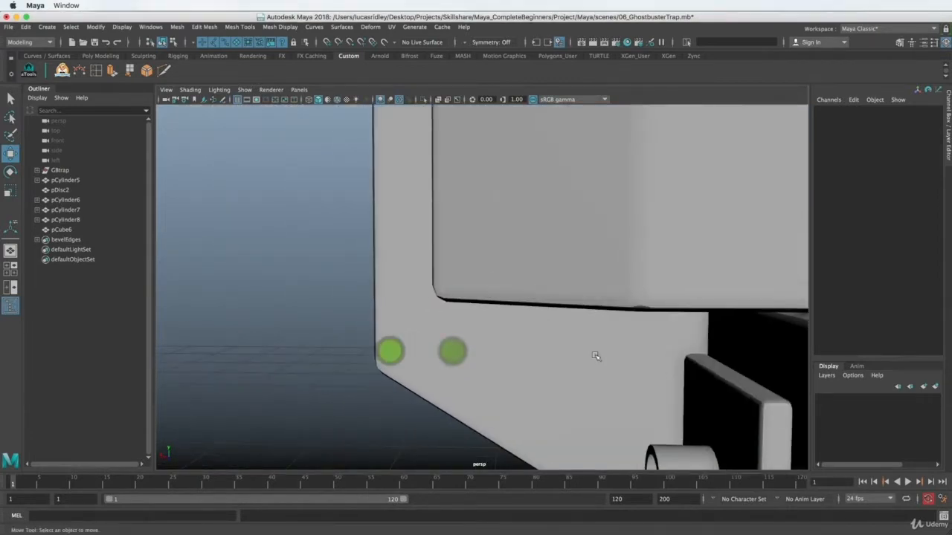
{"action": "left_click", "coordinate": [641, 301]}
{"action": "right_click_drag", "start_coordinate": [679, 346], "coordinate": [569, 310], "text": "alt"}
{"action": "left_click_drag", "start_coordinate": [570, 310], "coordinate": [506, 320], "text": "alt"}
{"action": "middle_click_drag", "start_coordinate": [681, 347], "coordinate": [437, 367], "text": "alt"}
{"action": "left_click_drag", "start_coordinate": [448, 367], "coordinate": [503, 395], "text": "alt"}
{"action": "left_click", "coordinate": [512, 384]}
{"action": "left_click_drag", "start_coordinate": [487, 435], "coordinate": [479, 414], "text": "alt"}
{"action": "middle_click_drag", "start_coordinate": [513, 415], "coordinate": [481, 373], "text": "alt"}
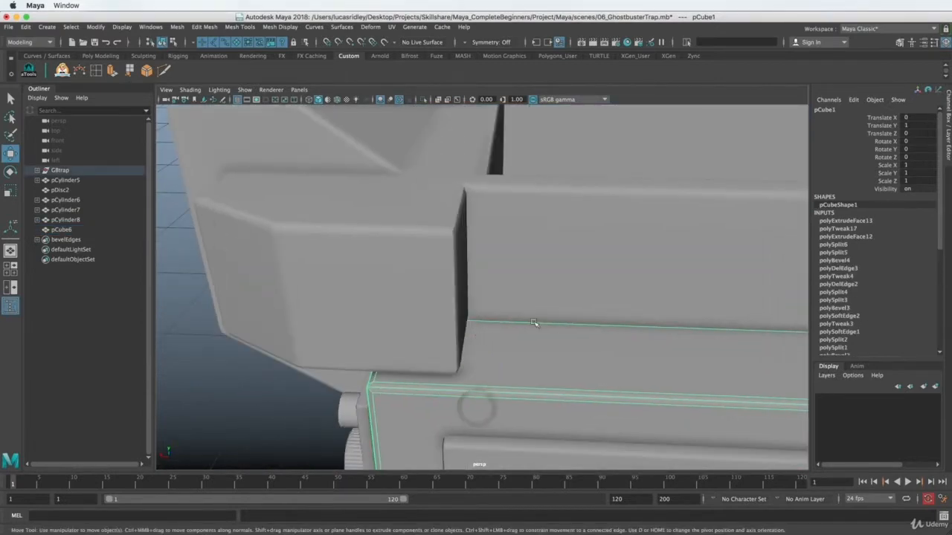
Inspect the fit between the tray and the trap body along the recess ledge, its curved step and the front end.
{"action": "left_click_drag", "start_coordinate": [534, 322], "coordinate": [606, 261], "text": "alt"}
{"action": "right_click_drag", "start_coordinate": [608, 287], "coordinate": [556, 290], "text": "alt"}
{"action": "left_click_drag", "start_coordinate": [554, 286], "coordinate": [526, 327], "text": "alt"}
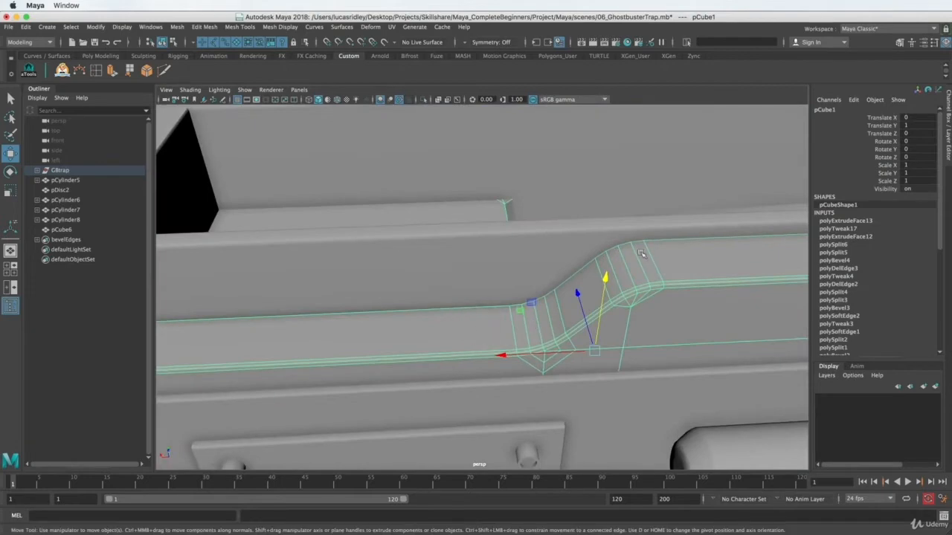
{"action": "left_click_drag", "start_coordinate": [529, 390], "coordinate": [562, 372], "text": "alt"}
{"action": "left_click_drag", "start_coordinate": [431, 296], "coordinate": [439, 282], "text": "alt"}
{"action": "right_click_drag", "start_coordinate": [440, 282], "coordinate": [563, 287], "text": "alt"}
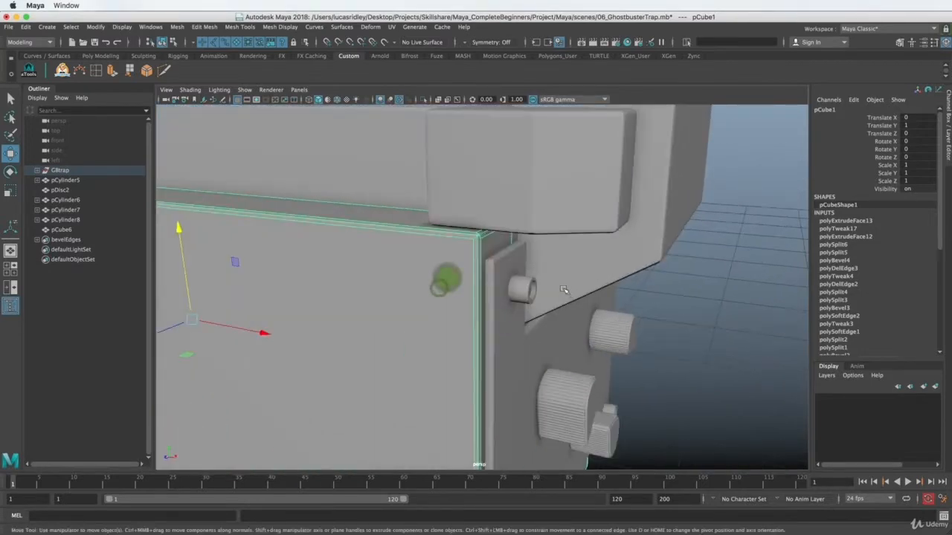
{"action": "left_click_drag", "start_coordinate": [563, 287], "coordinate": [451, 277], "text": "alt"}
{"action": "right_click_drag", "start_coordinate": [497, 299], "coordinate": [521, 295], "text": "alt"}
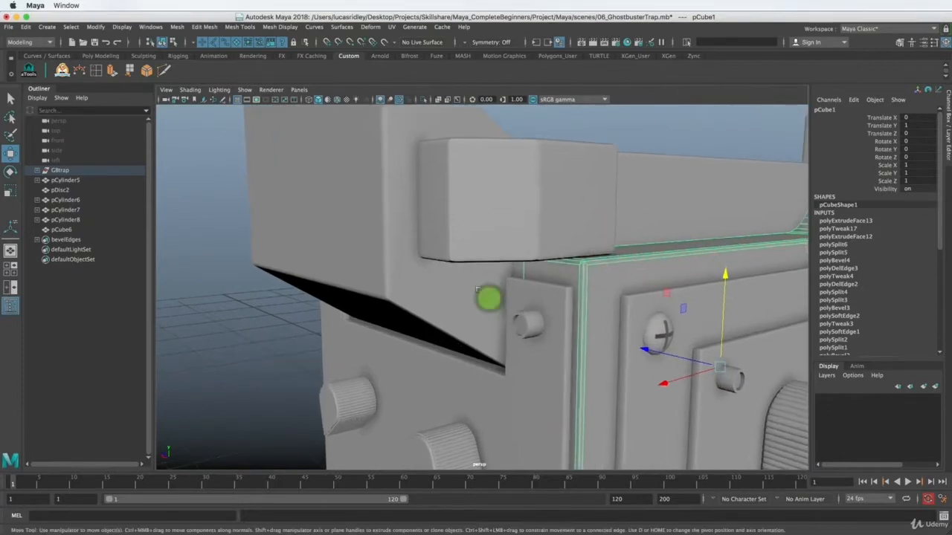
{"action": "mouse_move", "coordinate": [490, 298]}
{"action": "left_mouse_down", "text": "alt"}
{"action": "mouse_move", "coordinate": [543, 281]}
{"action": "mouse_move", "coordinate": [484, 293]}
{"action": "left_mouse_up", "text": "alt"}
{"action": "right_click_drag", "start_coordinate": [484, 292], "coordinate": [457, 242], "text": "alt"}
{"action": "left_click_drag", "start_coordinate": [549, 242], "coordinate": [587, 272], "text": "alt"}
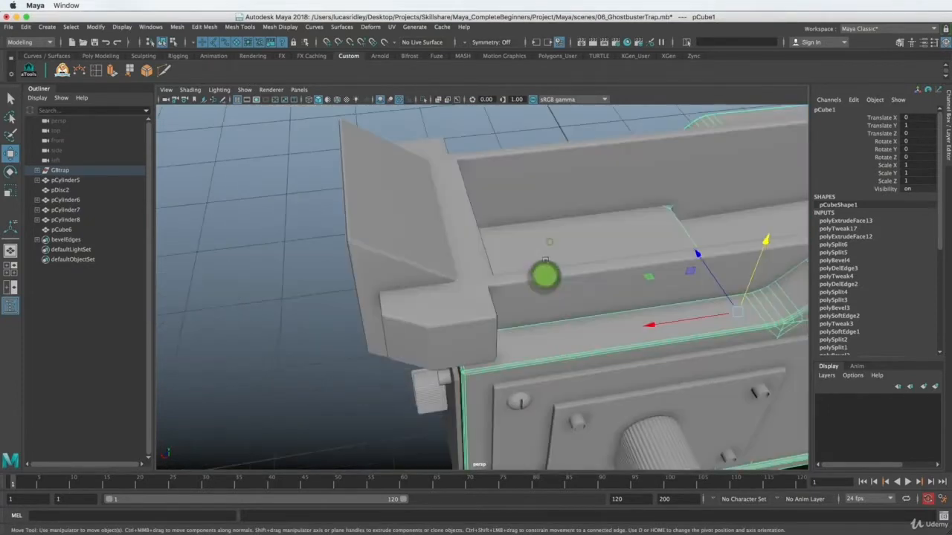
Examine the tray's front end where the sloped block and corner meet the trap body.
{"action": "left_click", "coordinate": [487, 252]}
{"action": "right_click_drag", "start_coordinate": [653, 290], "coordinate": [566, 282], "text": "alt"}
{"action": "left_click_drag", "start_coordinate": [565, 282], "coordinate": [446, 299], "text": "alt"}
{"action": "left_click", "coordinate": [325, 303]}
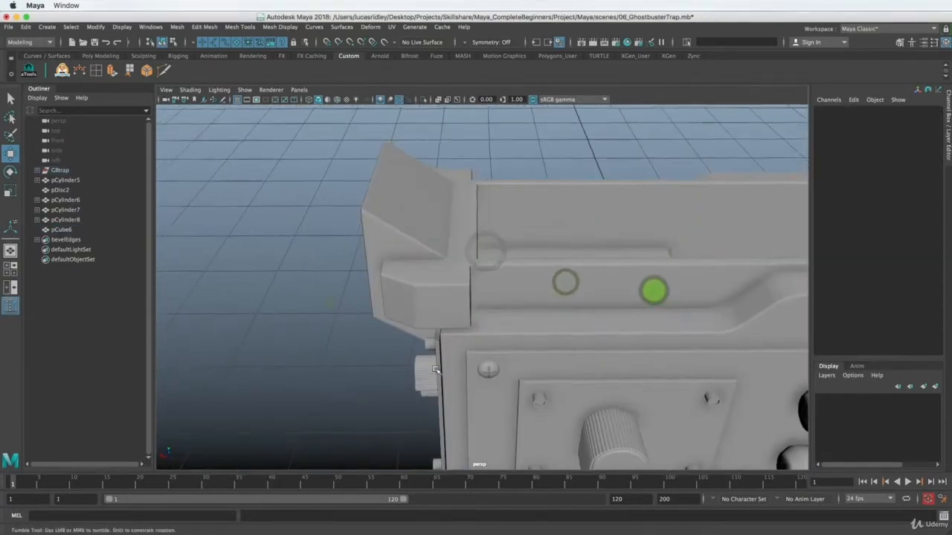
{"action": "mouse_move", "coordinate": [436, 367]}
{"action": "left_mouse_down", "text": "alt"}
{"action": "mouse_move", "coordinate": [344, 362]}
{"action": "mouse_move", "coordinate": [446, 355]}
{"action": "left_mouse_up", "text": "alt"}
{"action": "middle_click_drag", "start_coordinate": [403, 321], "coordinate": [436, 353], "text": "alt"}
{"action": "left_click_drag", "start_coordinate": [376, 340], "coordinate": [369, 357], "text": "alt"}
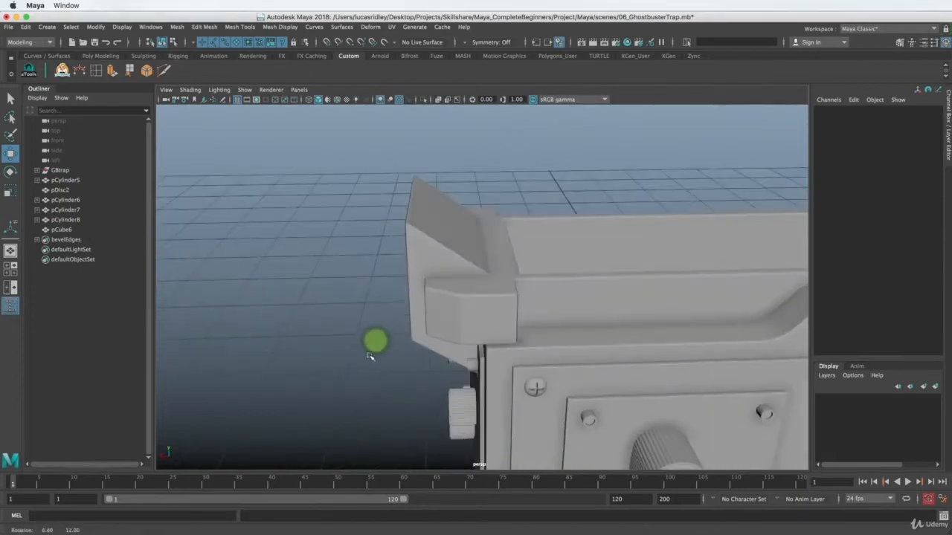
{"action": "right_click_drag", "start_coordinate": [347, 336], "coordinate": [410, 333], "text": "alt"}
{"action": "middle_click_drag", "start_coordinate": [410, 334], "coordinate": [423, 380], "text": "alt"}
Extrude the two faces of the front block's slope as one group, with Keep Faces Together on.
{"action": "left_click", "coordinate": [472, 254]}
{"action": "left_click_drag", "start_coordinate": [472, 262], "coordinate": [426, 287], "text": "alt"}
{"action": "right_click_drag", "start_coordinate": [426, 287], "coordinate": [444, 305], "text": "alt"}
{"action": "left_click", "coordinate": [446, 283]}
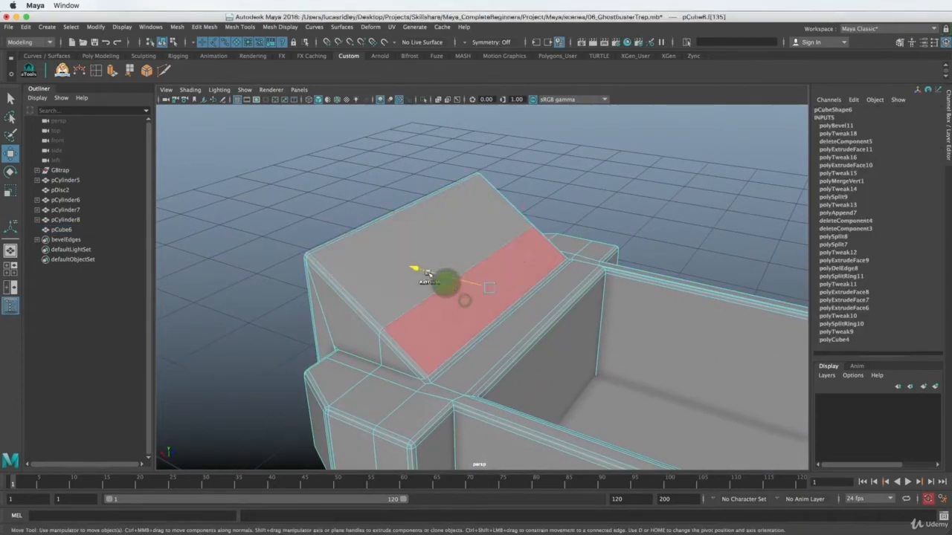
{"action": "left_click_drag", "start_coordinate": [446, 282], "coordinate": [378, 255], "text": "alt"}
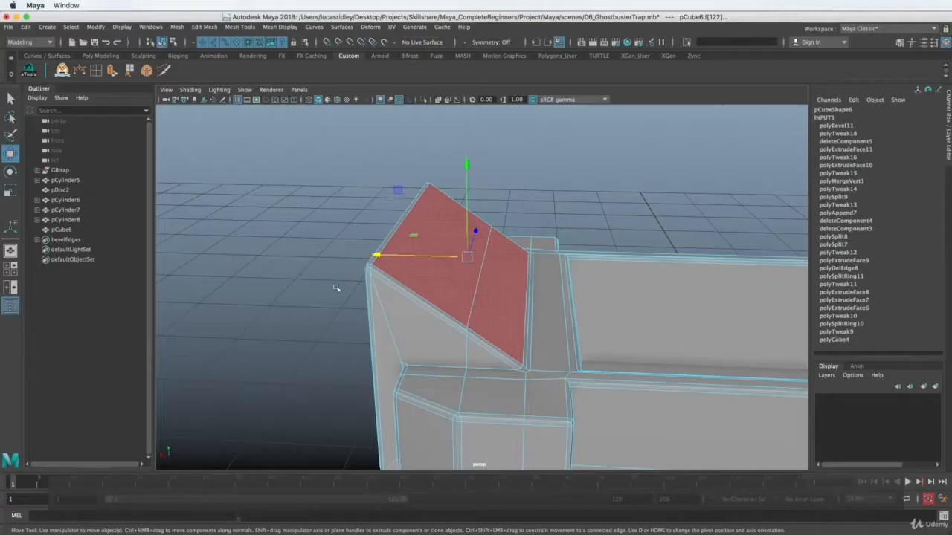
{"action": "left_click", "coordinate": [499, 297], "text": "shift"}
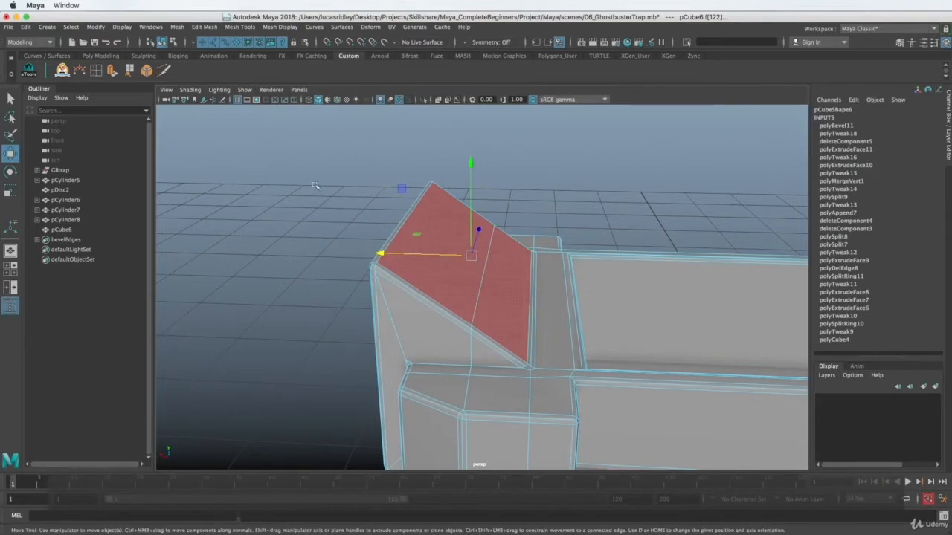
{"action": "left_click", "coordinate": [112, 71]}
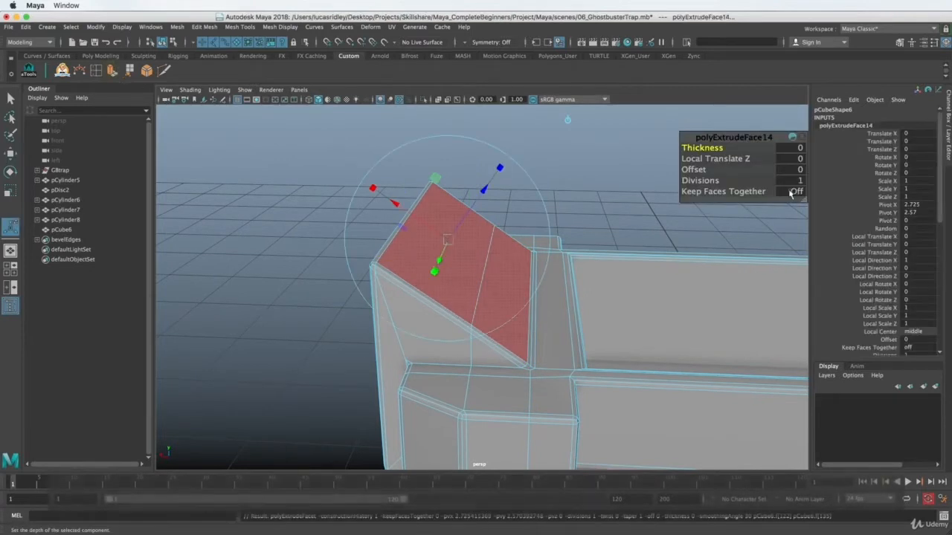
{"action": "left_click", "coordinate": [791, 191]}
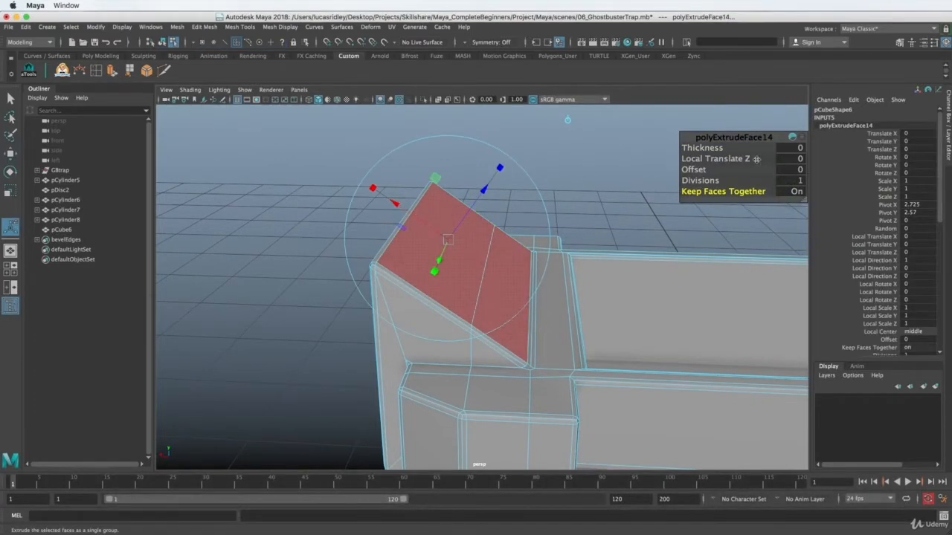
Try insetting the sloped faces with an offset of 0.1 and extruding them again outward by 0.0518 as one group.
{"action": "left_click_drag", "start_coordinate": [742, 158], "coordinate": [702, 169]}
{"action": "key", "text": "super+z"}
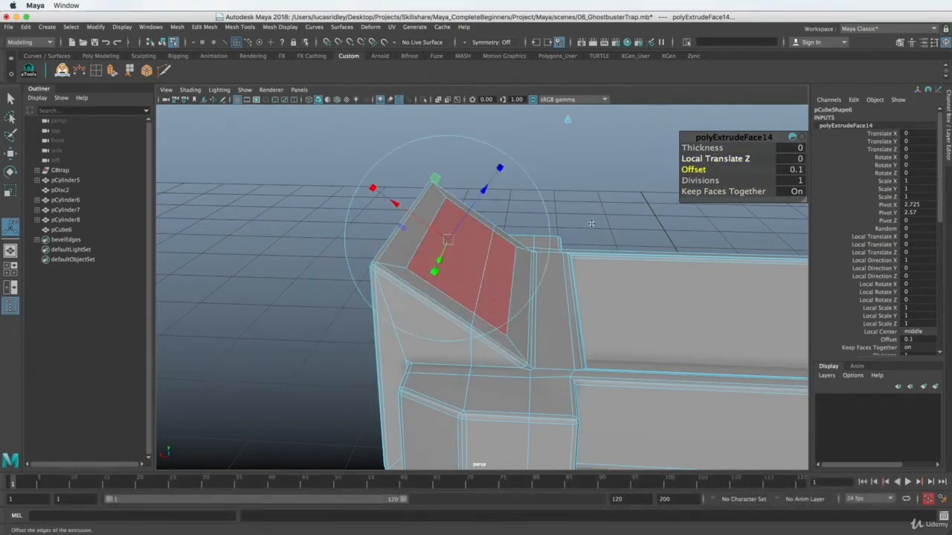
{"action": "key", "text": "g"}
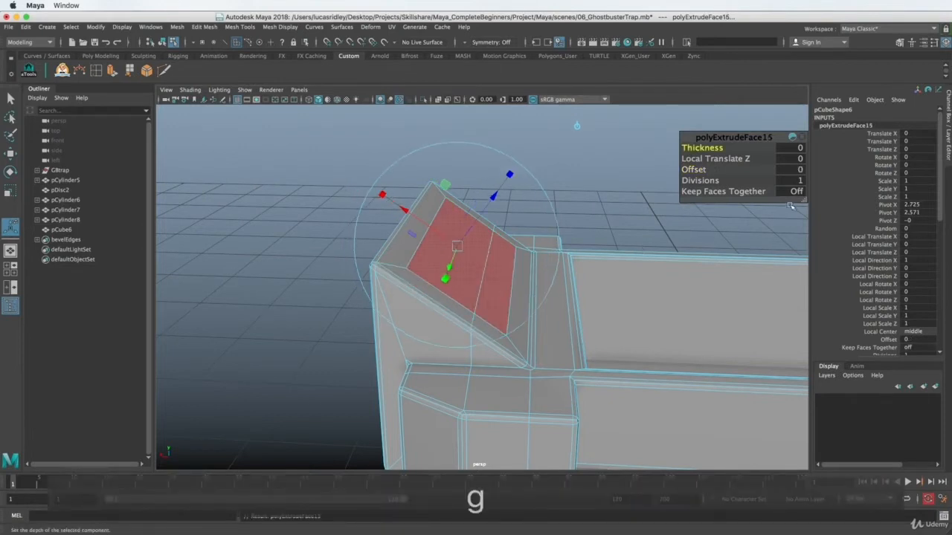
{"action": "left_click_drag", "start_coordinate": [494, 196], "coordinate": [513, 223]}
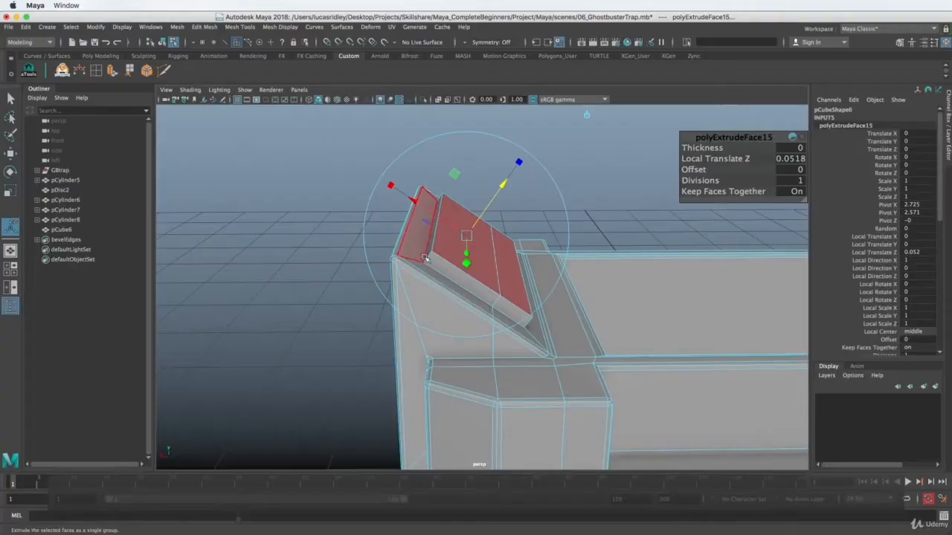
{"action": "left_click_drag", "start_coordinate": [424, 258], "coordinate": [426, 269], "text": "alt"}
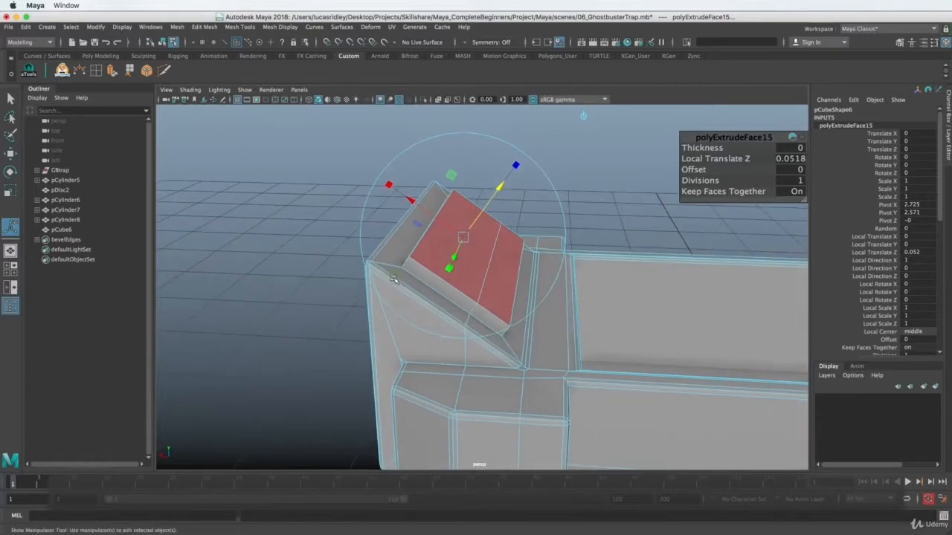
Undo the raised second extrusion and the 0.1 inset on the sloped faces.
{"action": "key", "text": "super+z"}
{"action": "key", "text": "super+z"}
{"action": "key", "text": "super+z"}
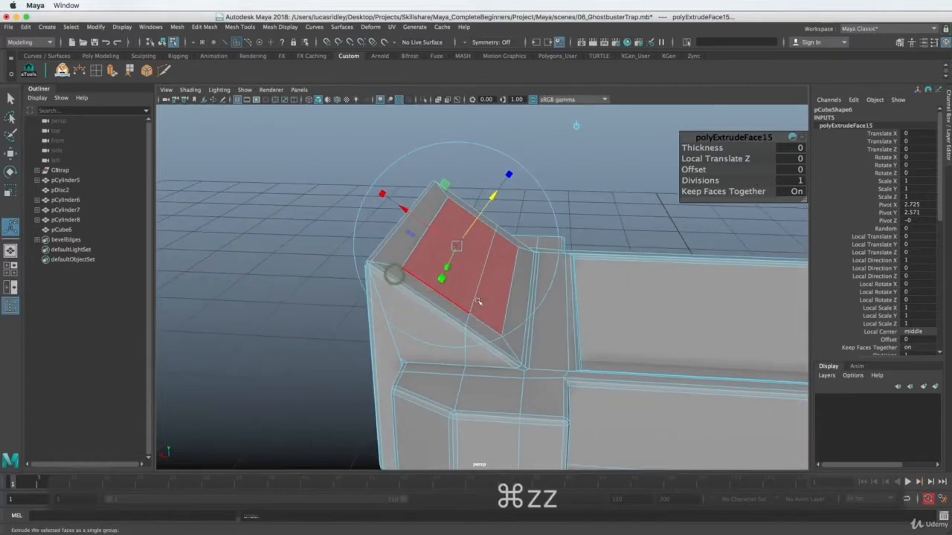
{"action": "key", "text": "super+z"}
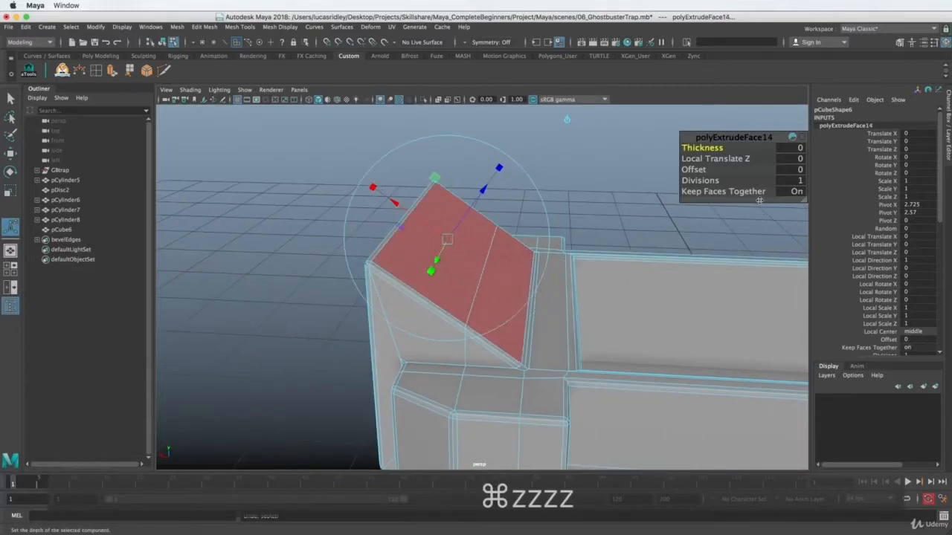
Inset the sloped faces with an offset of 0.016, and extrude them again as one group outward by 0.0512.
{"action": "left_click", "coordinate": [694, 170]}
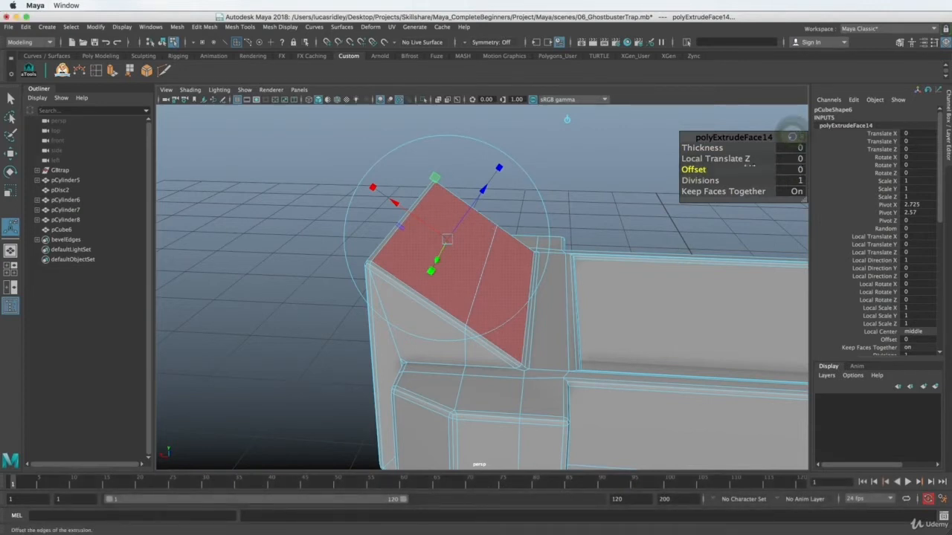
{"action": "middle_click_drag", "start_coordinate": [629, 173], "coordinate": [639, 171]}
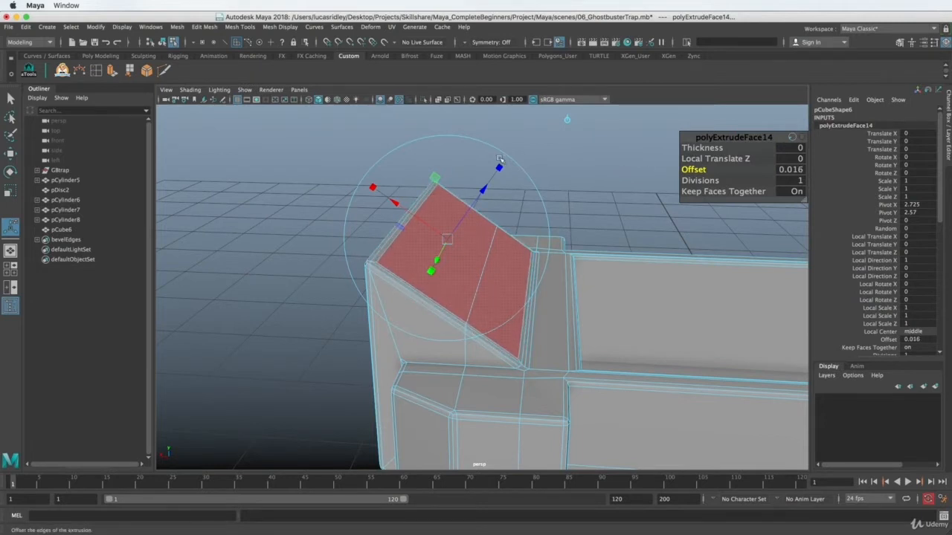
{"action": "left_click_drag", "start_coordinate": [375, 217], "coordinate": [408, 242], "text": "alt"}
{"action": "key", "text": "g"}
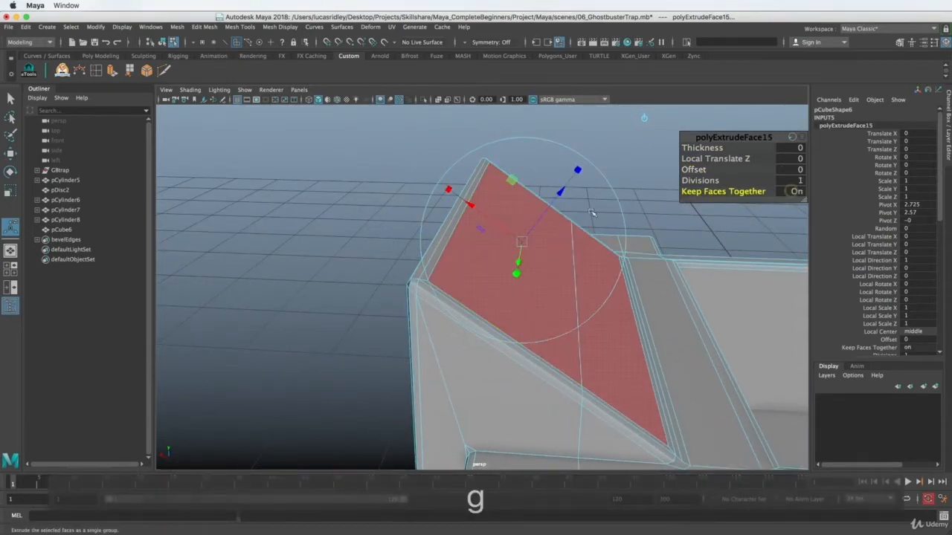
{"action": "left_click_drag", "start_coordinate": [561, 195], "coordinate": [571, 186]}
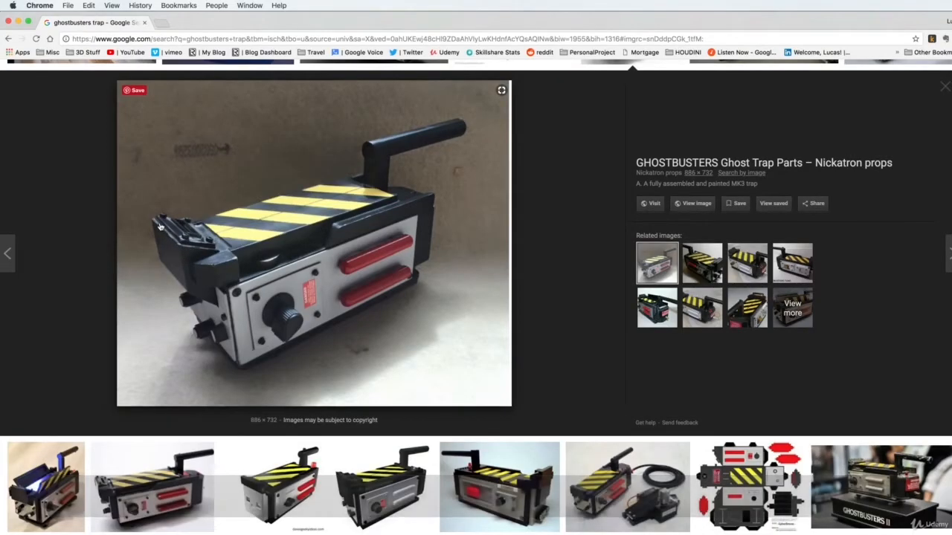
Check the front slope's detail in the ghost trap reference photo in Chrome, and return to Maya.
{"action": "key", "text": "super+Tab"}
{"action": "key", "text": "super+Tab"}
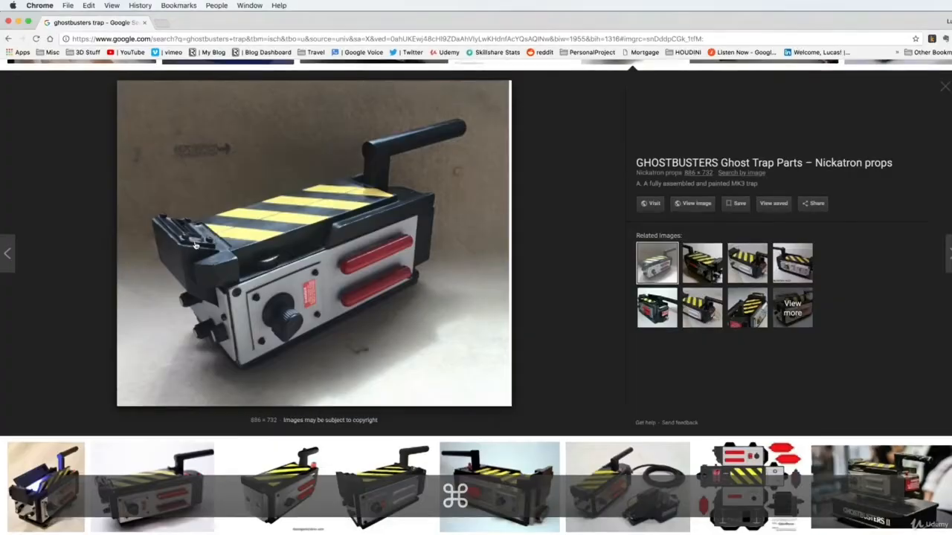
{"action": "key", "text": "super+Tab"}
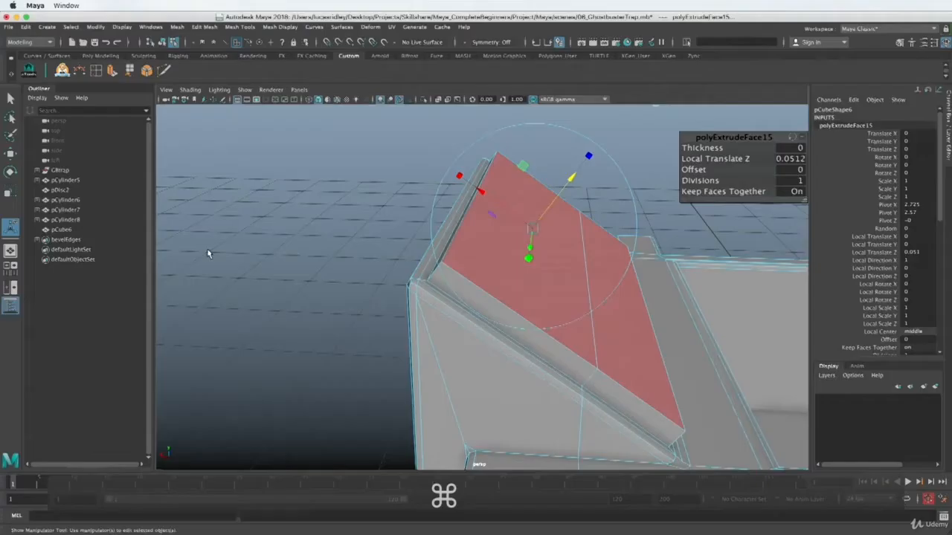
Select all the outer edges around the top of the raised sloped plate.
{"action": "left_click_drag", "start_coordinate": [500, 303], "coordinate": [514, 296], "text": "alt"}
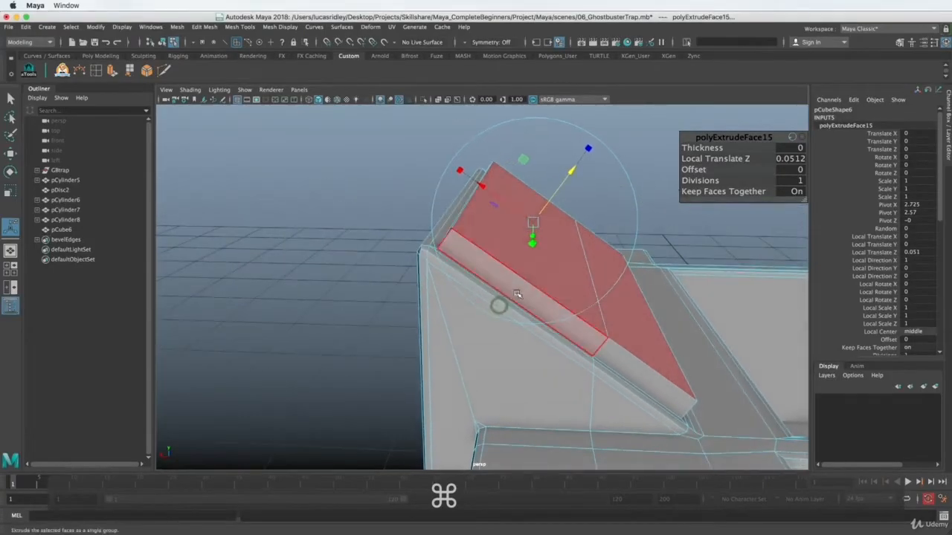
{"action": "right_click_drag", "start_coordinate": [522, 286], "coordinate": [530, 263]}
{"action": "left_click", "coordinate": [495, 278]}
{"action": "left_click_drag", "start_coordinate": [495, 280], "coordinate": [484, 274], "text": "alt"}
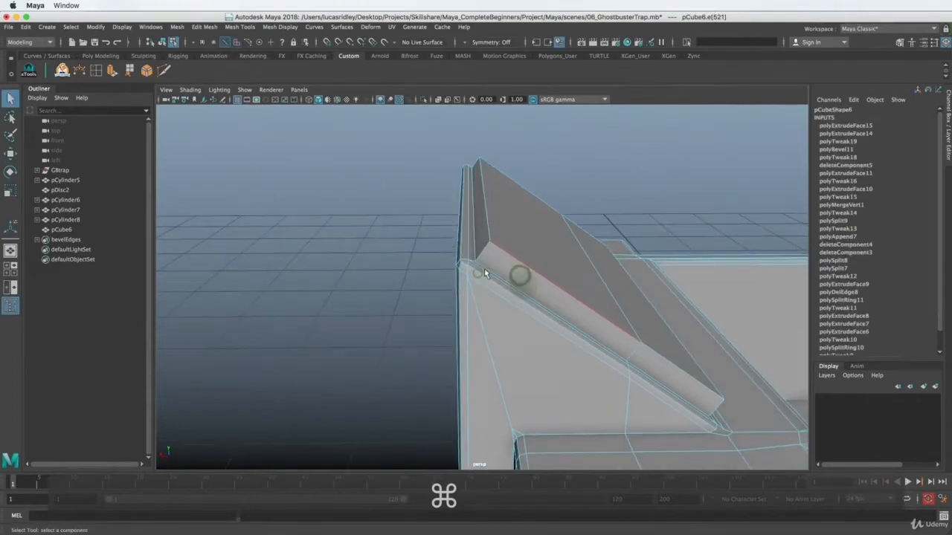
{"action": "left_click_drag", "start_coordinate": [487, 238], "coordinate": [282, 339], "text": "alt"}
{"action": "left_click", "coordinate": [430, 331], "text": "shift"}
{"action": "left_click", "coordinate": [430, 331], "text": "shift"}
{"action": "left_click", "coordinate": [369, 365], "text": "shift"}
{"action": "left_click", "coordinate": [396, 380], "text": "shift"}
{"action": "left_click", "coordinate": [295, 330], "text": "shift"}
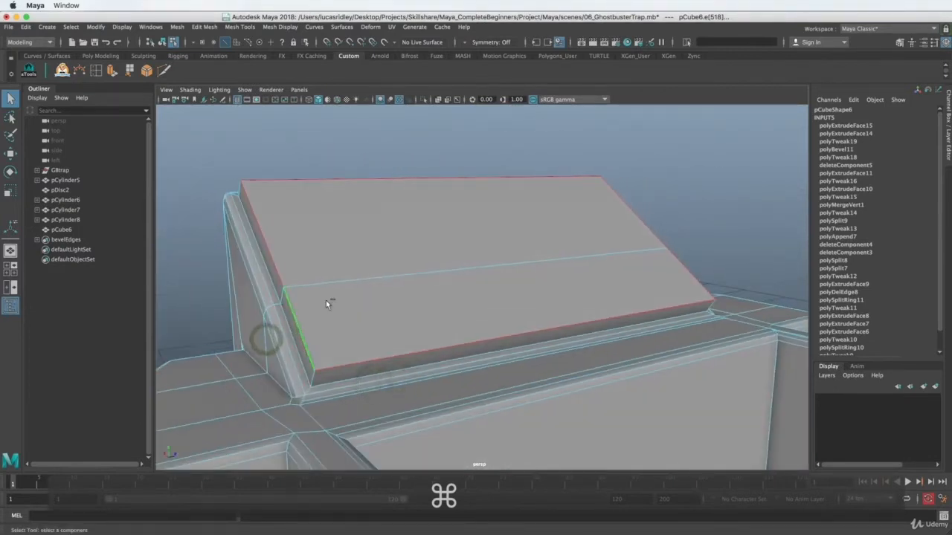
Bevel the raised plate's selected edges with 3 segments, and return to object mode.
{"action": "left_click", "coordinate": [148, 71]}
{"action": "left_click_drag", "start_coordinate": [431, 238], "coordinate": [476, 238], "text": "alt"}
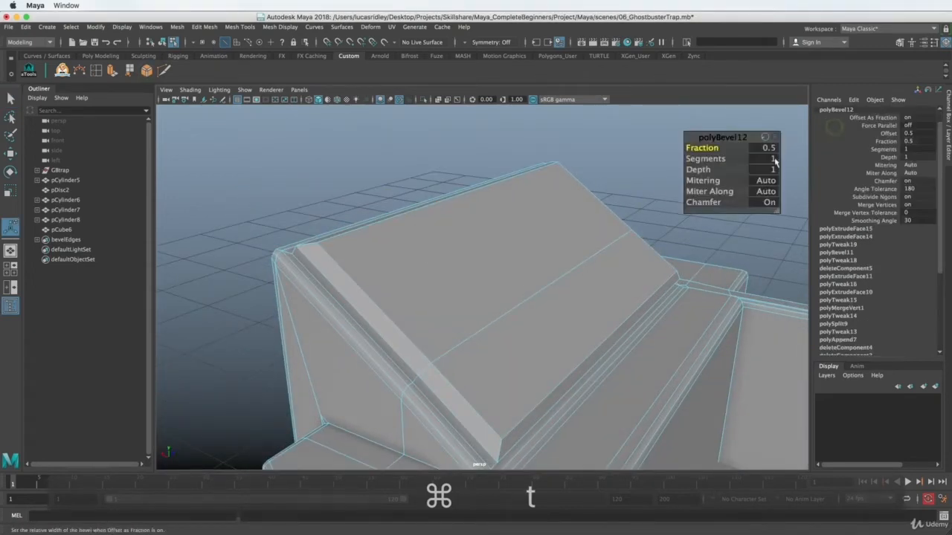
{"action": "left_click_drag", "start_coordinate": [584, 257], "coordinate": [544, 253], "text": "alt"}
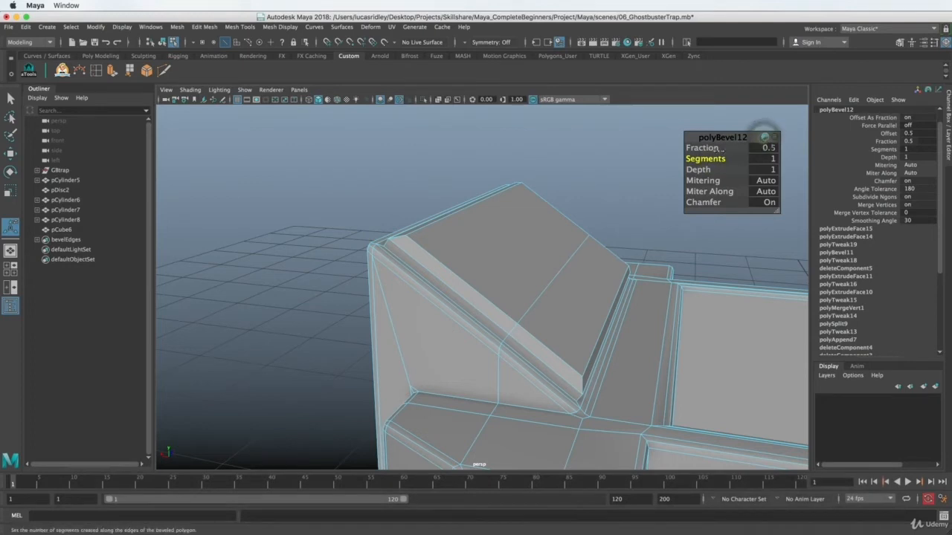
{"action": "left_click_drag", "start_coordinate": [701, 158], "coordinate": [710, 159]}
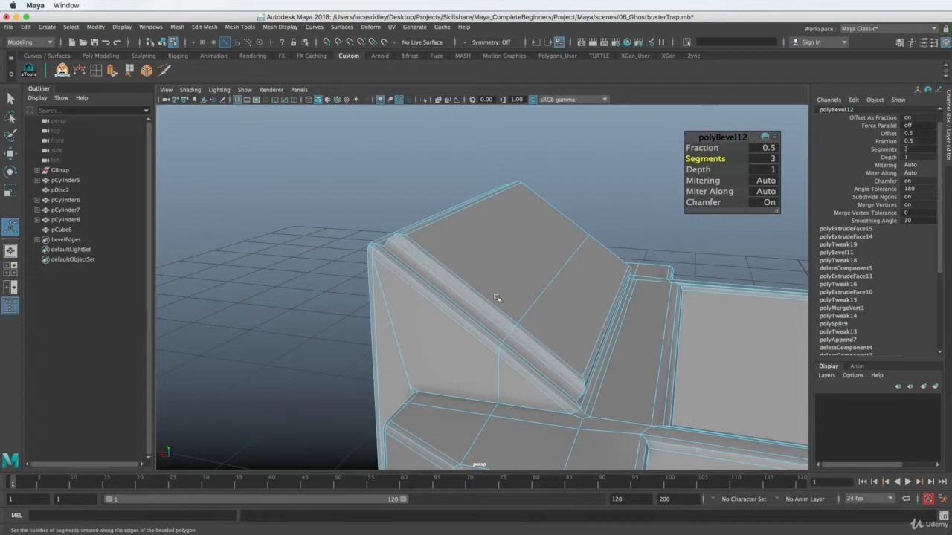
{"action": "left_click_drag", "start_coordinate": [497, 298], "coordinate": [497, 295], "text": "alt"}
{"action": "right_click_drag", "start_coordinate": [472, 305], "coordinate": [553, 246]}
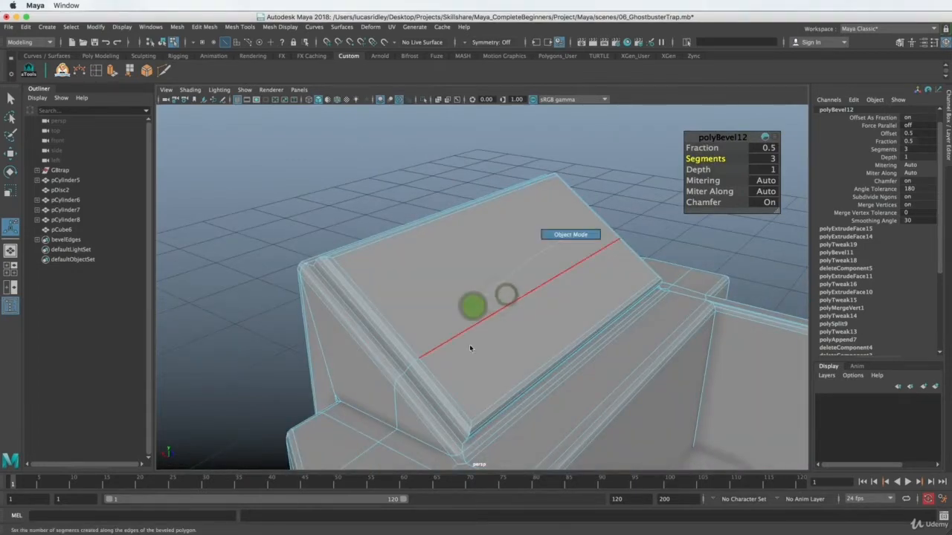
Edit the raised plate's bevel to a fraction of 0.3 and 4 segments, and deselect the tray.
{"action": "mouse_move", "coordinate": [469, 348]}
{"action": "left_mouse_down", "text": "alt"}
{"action": "mouse_move", "coordinate": [515, 316]}
{"action": "mouse_move", "coordinate": [455, 318]}
{"action": "mouse_move", "coordinate": [465, 332]}
{"action": "left_mouse_up", "text": "alt"}
{"action": "left_click", "coordinate": [368, 324]}
{"action": "left_click", "coordinate": [520, 312]}
{"action": "left_click_drag", "start_coordinate": [512, 309], "coordinate": [490, 295], "text": "alt"}
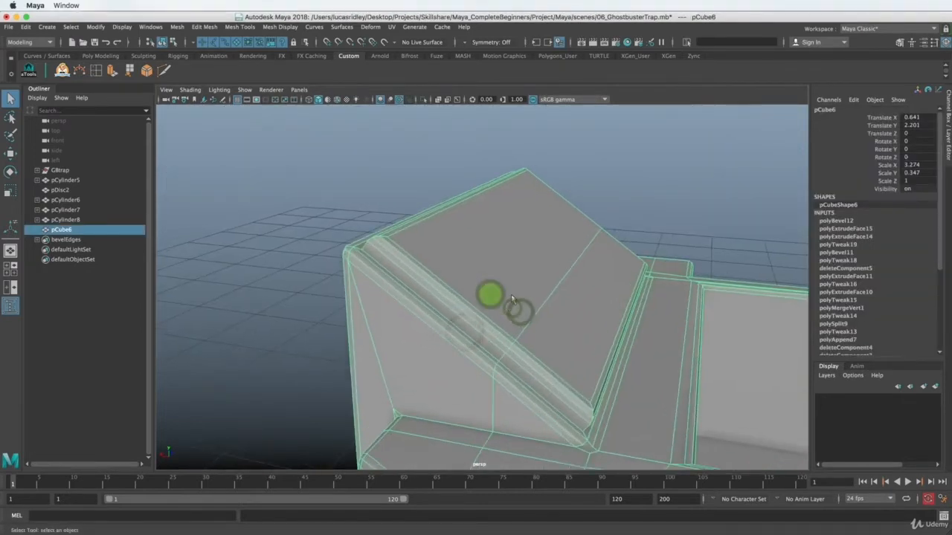
{"action": "left_click", "coordinate": [831, 221]}
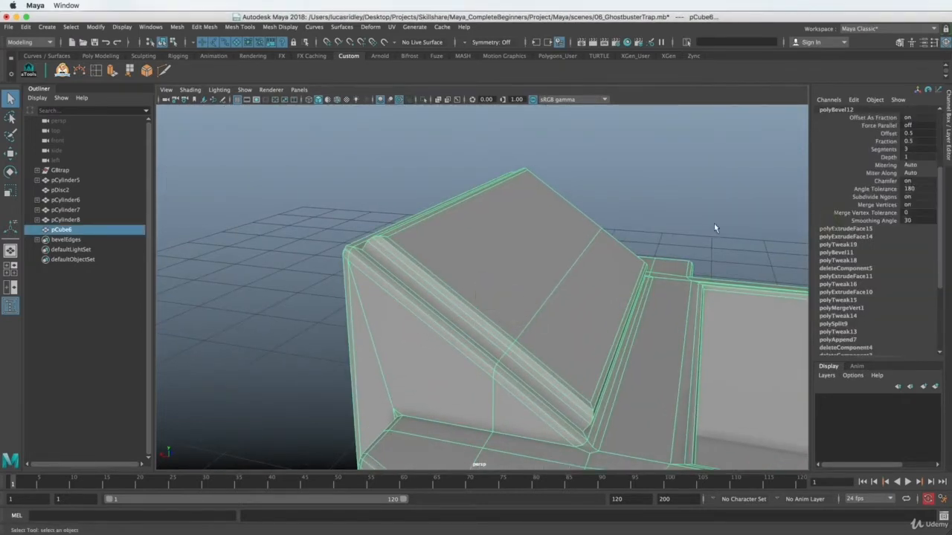
{"action": "key", "text": "t"}
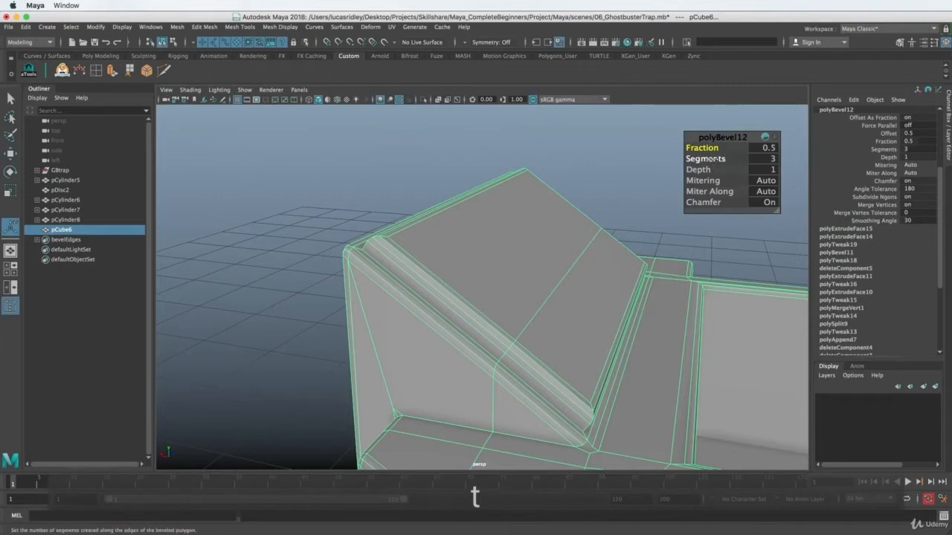
{"action": "left_click_drag", "start_coordinate": [714, 148], "coordinate": [712, 153]}
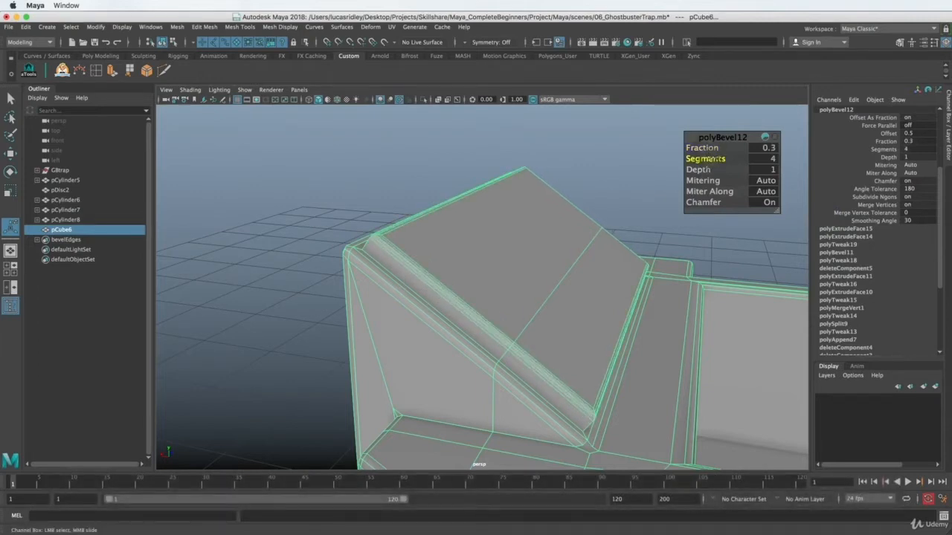
{"action": "left_click_drag", "start_coordinate": [577, 238], "coordinate": [469, 262], "text": "alt"}
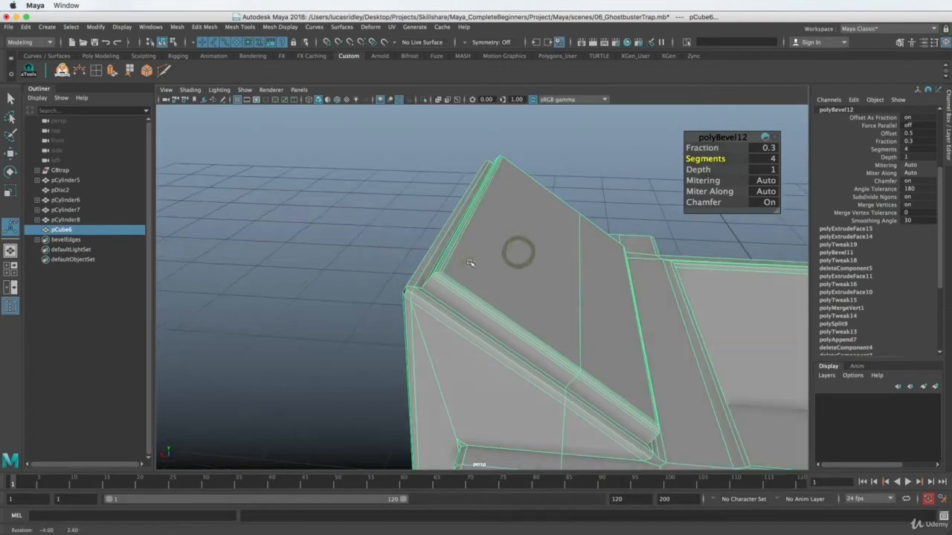
{"action": "left_click", "coordinate": [576, 128]}
{"action": "left_click_drag", "start_coordinate": [577, 125], "coordinate": [529, 289], "text": "alt"}
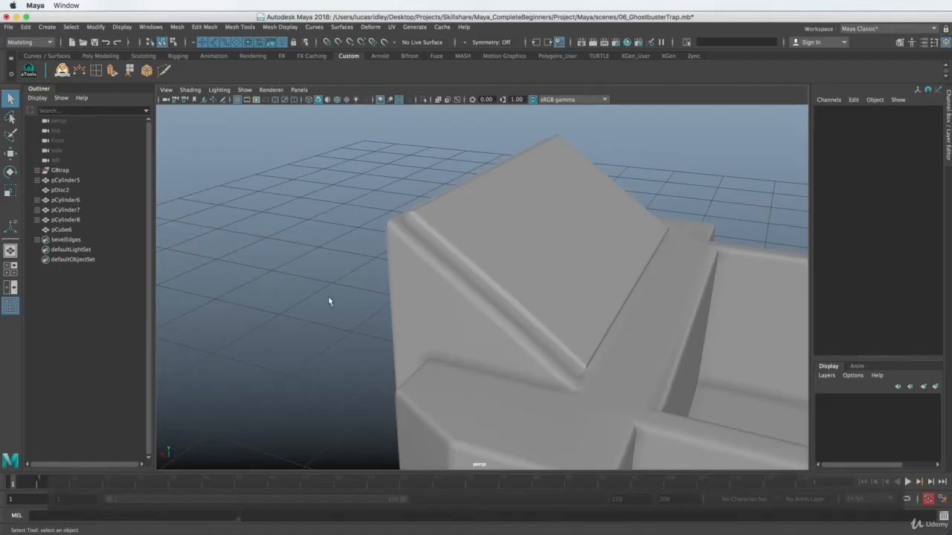
Select the two large faces on top of the raised sloped plate.
{"action": "left_click", "coordinate": [504, 280]}
{"action": "left_click_drag", "start_coordinate": [547, 284], "coordinate": [515, 261], "text": "alt"}
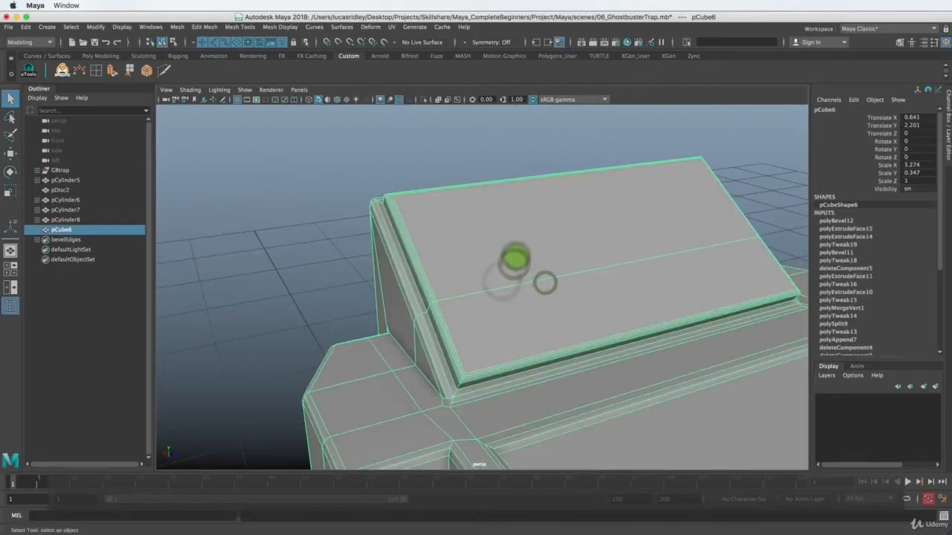
{"action": "right_click_drag", "start_coordinate": [514, 257], "coordinate": [513, 279]}
{"action": "left_click", "coordinate": [512, 244]}
{"action": "left_click", "coordinate": [522, 299], "text": "shift"}
{"action": "middle_click_drag", "start_coordinate": [576, 303], "coordinate": [553, 313], "text": "alt"}
{"action": "left_click_drag", "start_coordinate": [554, 316], "coordinate": [495, 315], "text": "alt"}
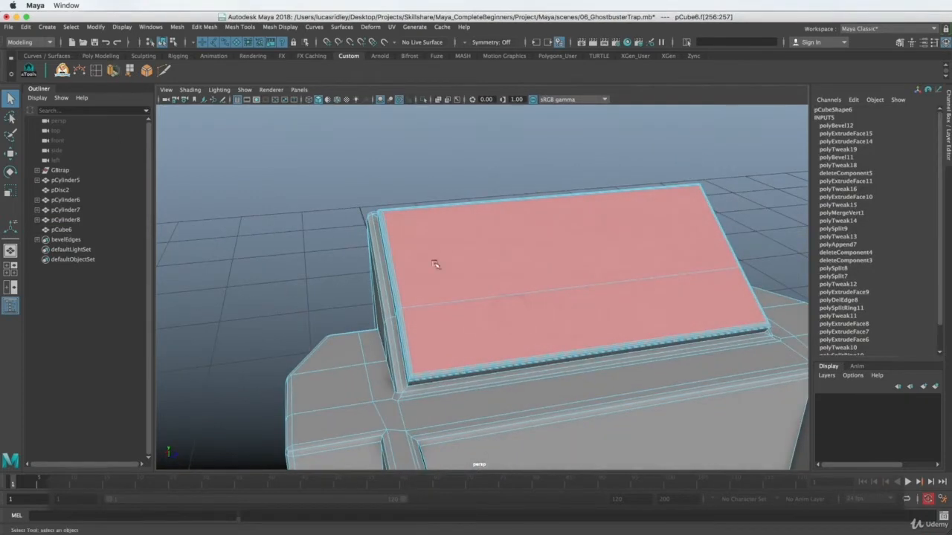
Extrude the selected plate faces with an offset of about 0.107, and narrow them along the slope to a local X scale of about 0.57.
{"action": "key", "text": "ctrl+e"}
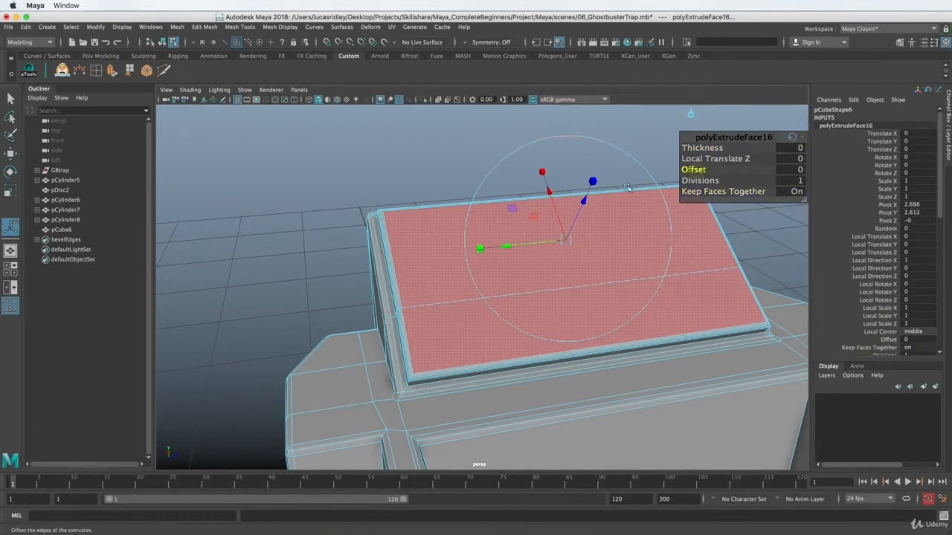
{"action": "left_click_drag", "start_coordinate": [699, 172], "coordinate": [662, 210]}
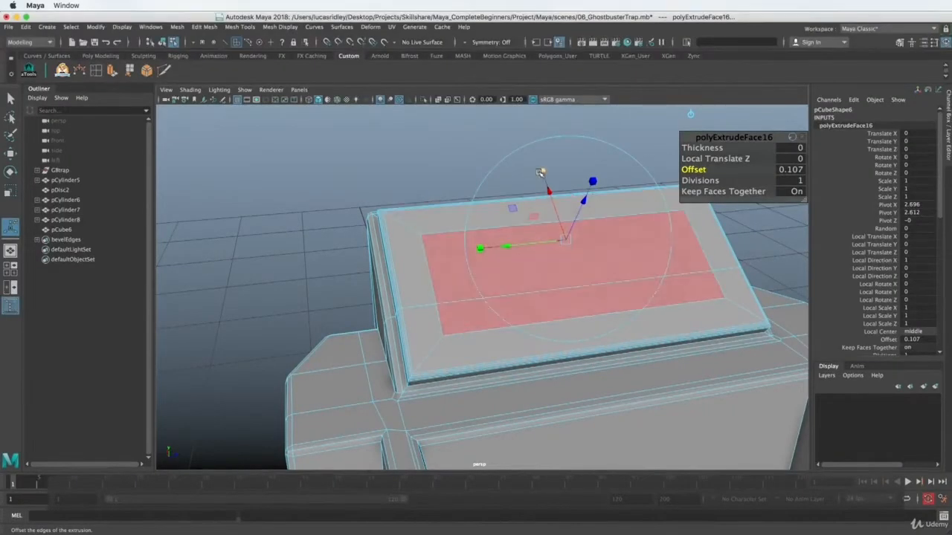
{"action": "left_click_drag", "start_coordinate": [544, 177], "coordinate": [559, 216]}
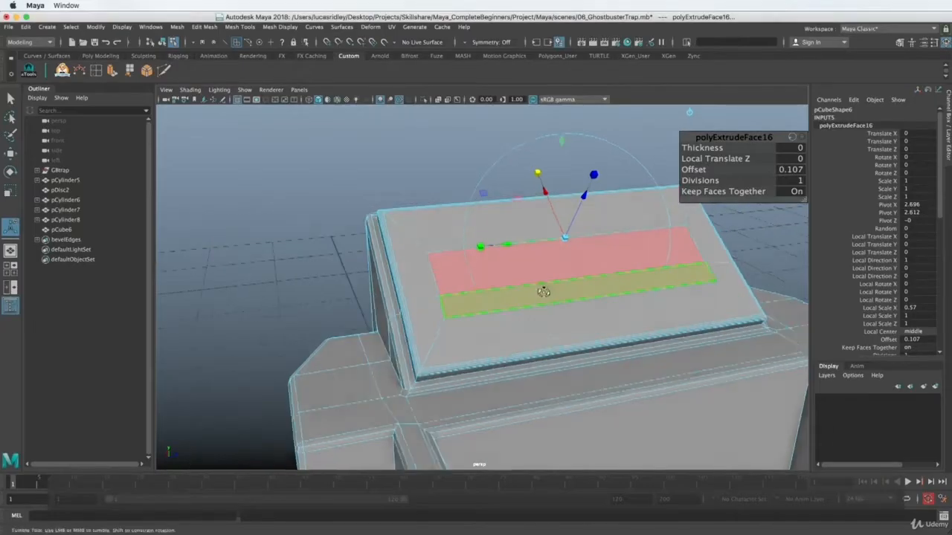
Shift the inset faces about 0.031 up the slope in local X, and raise them about 0.045 in local Z.
{"action": "left_click_drag", "start_coordinate": [587, 278], "coordinate": [617, 281], "text": "alt"}
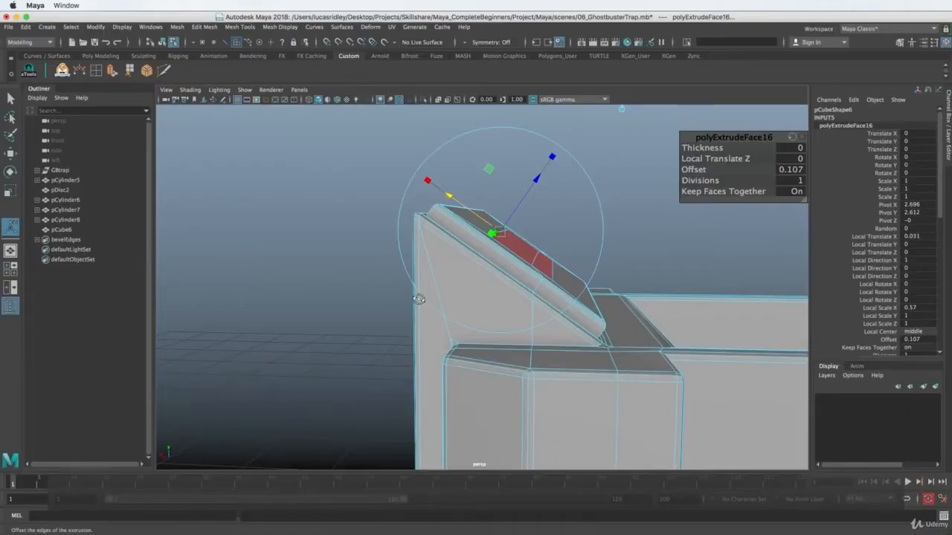
{"action": "left_click_drag", "start_coordinate": [419, 300], "coordinate": [420, 299], "text": "alt"}
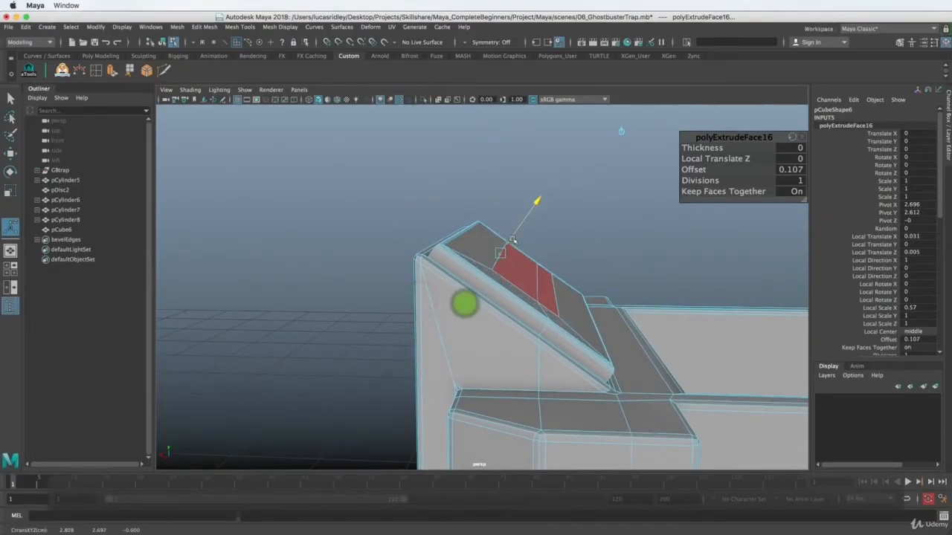
{"action": "left_click_drag", "start_coordinate": [524, 283], "coordinate": [446, 247], "text": "alt"}
{"action": "mouse_move", "coordinate": [429, 279]}
{"action": "left_mouse_down", "text": "alt"}
{"action": "mouse_move", "coordinate": [595, 265]}
{"action": "mouse_move", "coordinate": [450, 281]}
{"action": "left_mouse_up", "text": "alt"}
{"action": "mouse_move", "coordinate": [451, 280]}
{"action": "right_mouse_down", "text": "alt"}
{"action": "mouse_move", "coordinate": [508, 308]}
{"action": "mouse_move", "coordinate": [480, 297]}
{"action": "right_mouse_up", "text": "alt"}
{"action": "left_click_drag", "start_coordinate": [480, 296], "coordinate": [452, 283], "text": "alt"}
{"action": "right_click_drag", "start_coordinate": [452, 283], "coordinate": [507, 304], "text": "alt"}
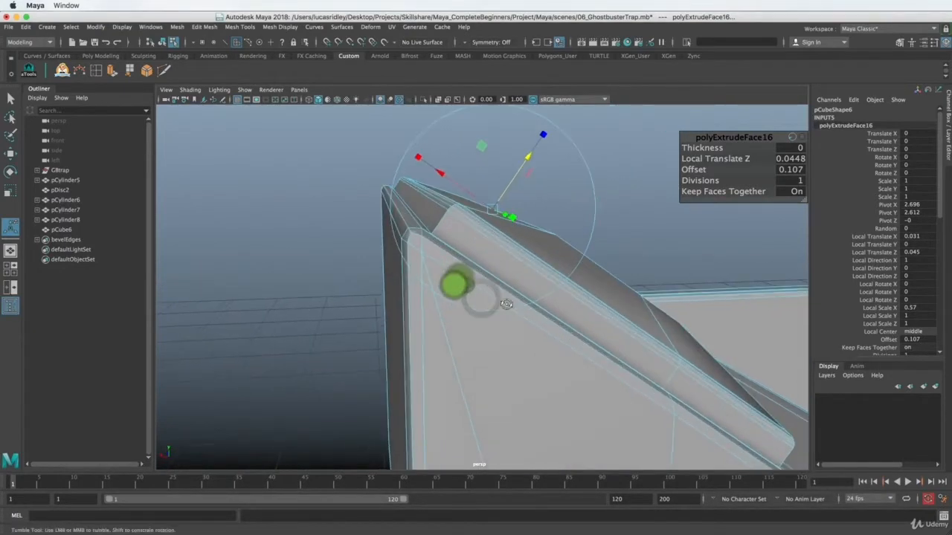
{"action": "left_click_drag", "start_coordinate": [508, 304], "coordinate": [468, 301], "text": "alt"}
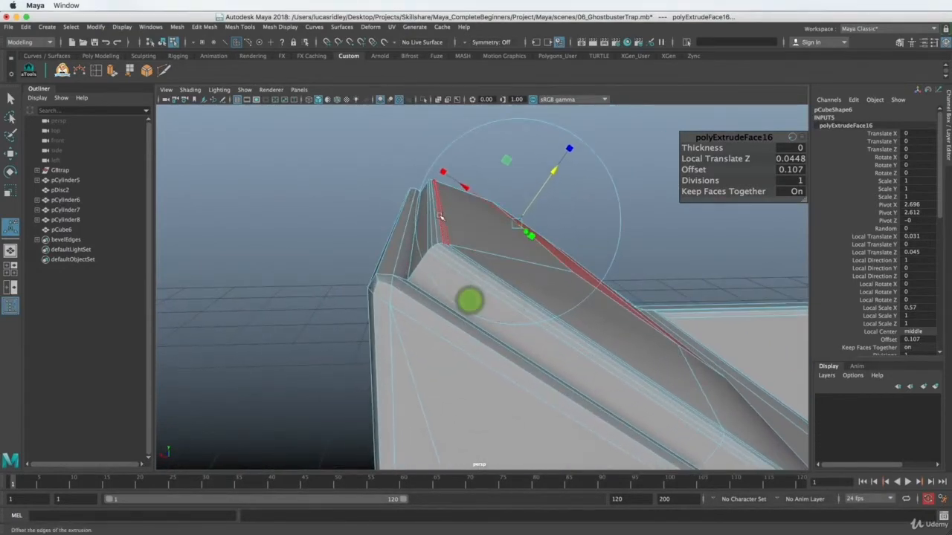
Check the trap reference photo in Chrome, return to Maya, and delete the edge loop bordering the raised plate's sloped top.
{"action": "key", "text": "super+Tab"}
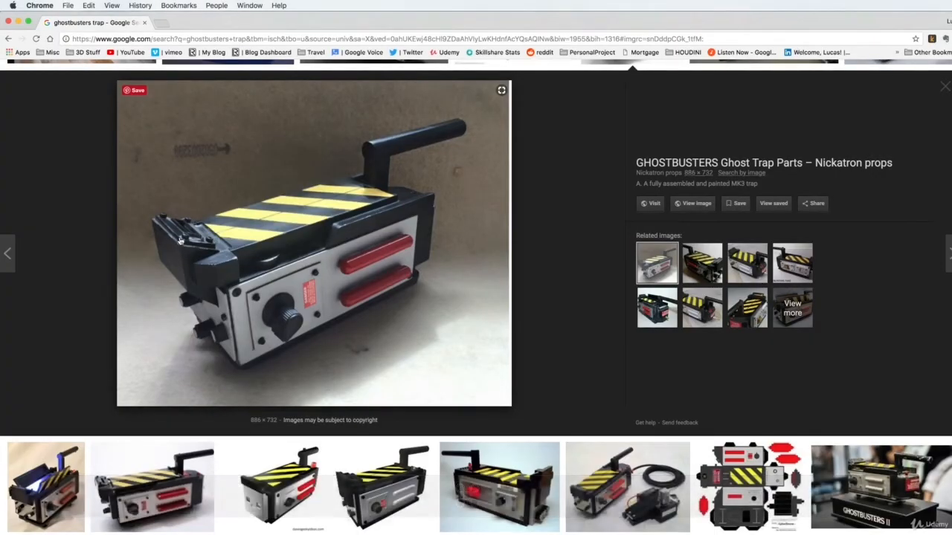
{"action": "key", "text": "super+Tab"}
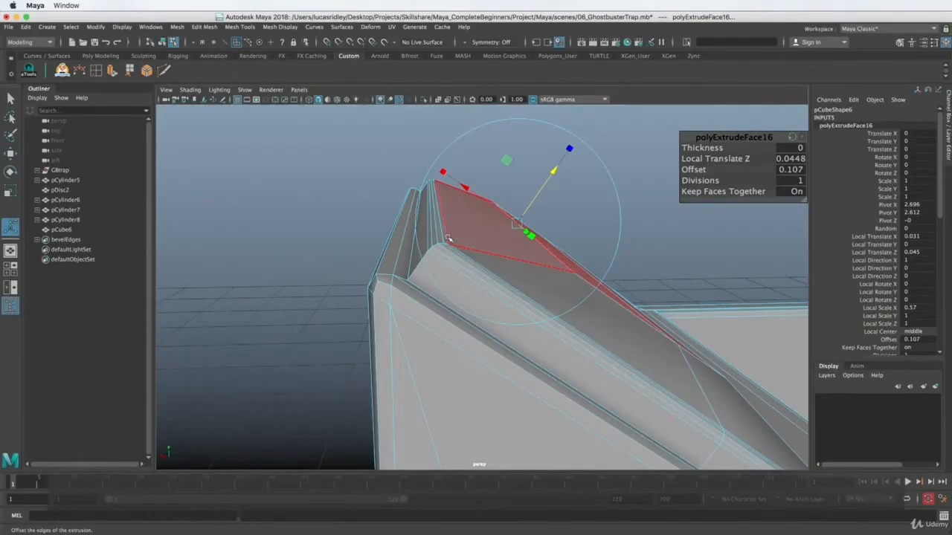
{"action": "right_click_drag", "start_coordinate": [453, 238], "coordinate": [444, 212]}
{"action": "left_click", "coordinate": [446, 221]}
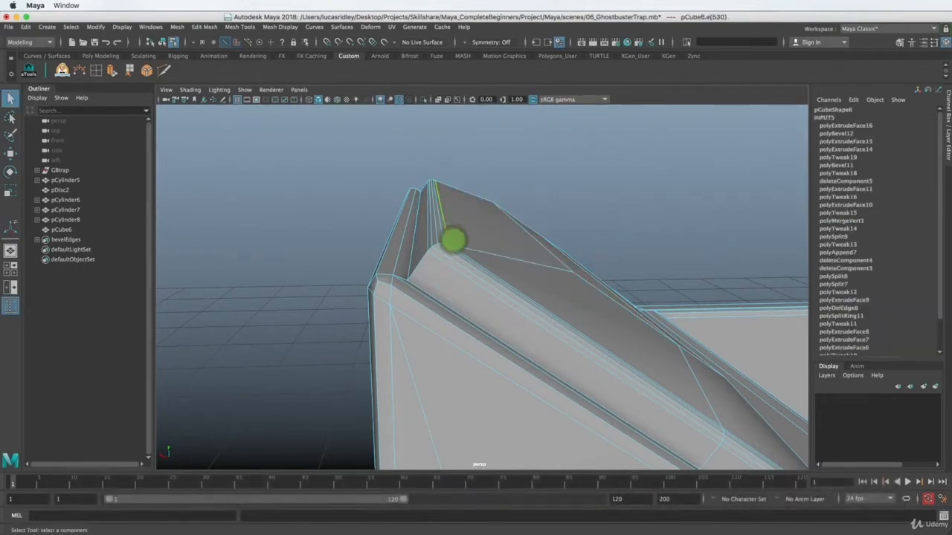
{"action": "left_click", "coordinate": [477, 264], "text": "shift"}
{"action": "left_click_drag", "start_coordinate": [499, 305], "coordinate": [476, 360], "text": "alt"}
{"action": "left_click", "coordinate": [477, 367]}
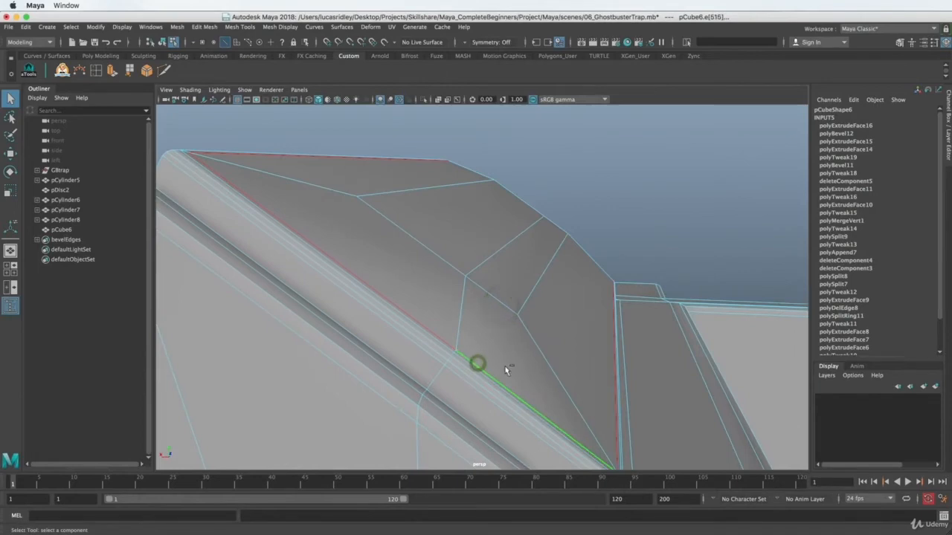
{"action": "left_click_drag", "start_coordinate": [453, 325], "coordinate": [520, 278], "text": "alt"}
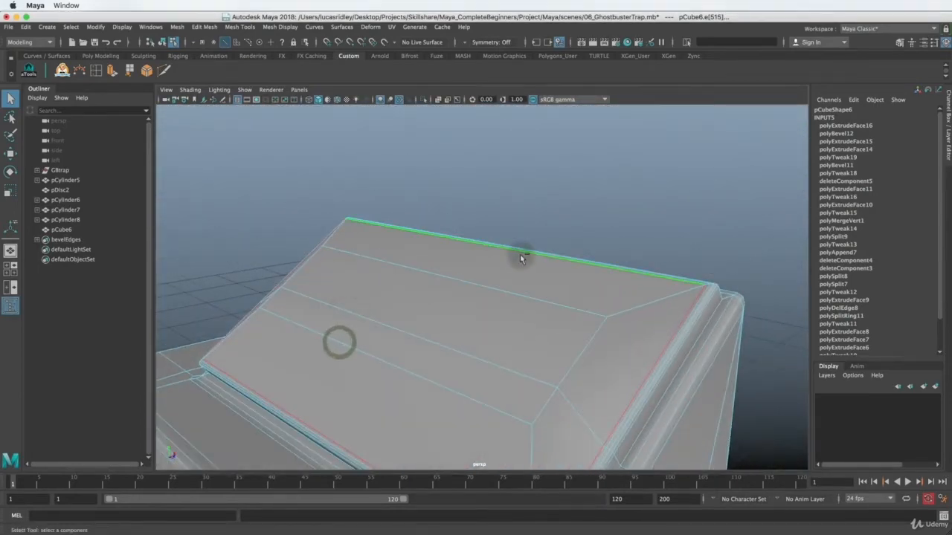
{"action": "right_click", "coordinate": [520, 255], "text": "shift"}
{"action": "left_click", "coordinate": [458, 269]}
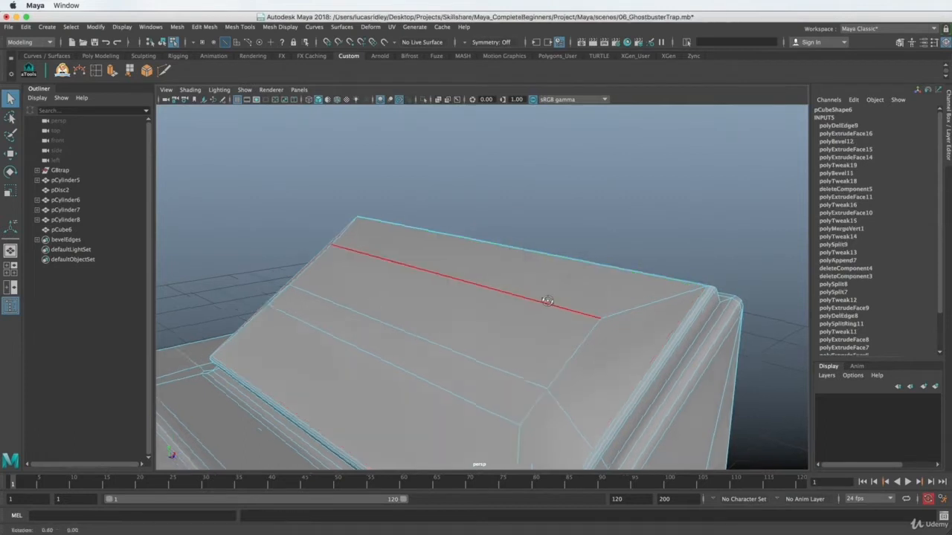
Select the two inset faces on top of the raised plate, and compare them with the reference photo in Chrome before returning to Maya.
{"action": "left_click_drag", "start_coordinate": [548, 300], "coordinate": [518, 288], "text": "alt"}
{"action": "left_click_drag", "start_coordinate": [543, 248], "coordinate": [525, 228], "text": "alt"}
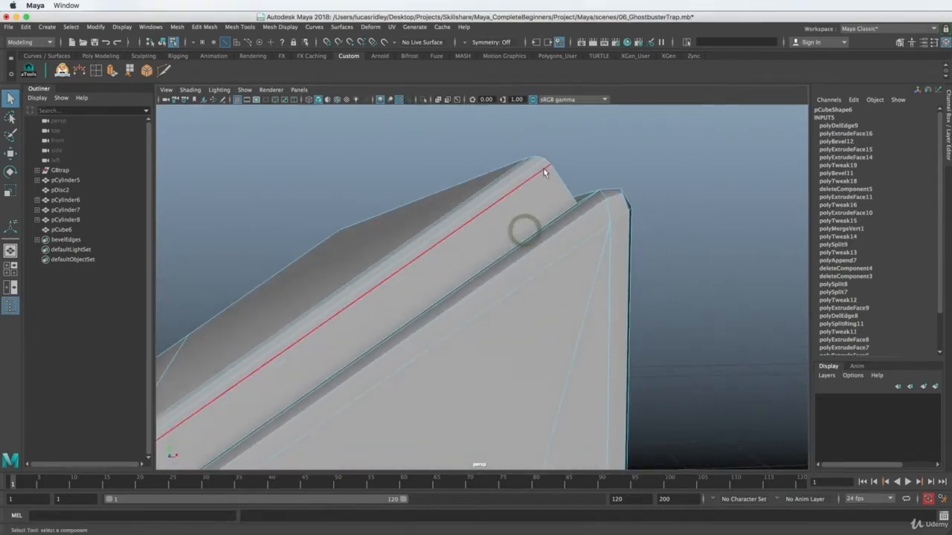
{"action": "left_click", "coordinate": [512, 164]}
{"action": "left_click_drag", "start_coordinate": [524, 160], "coordinate": [424, 292], "text": "alt"}
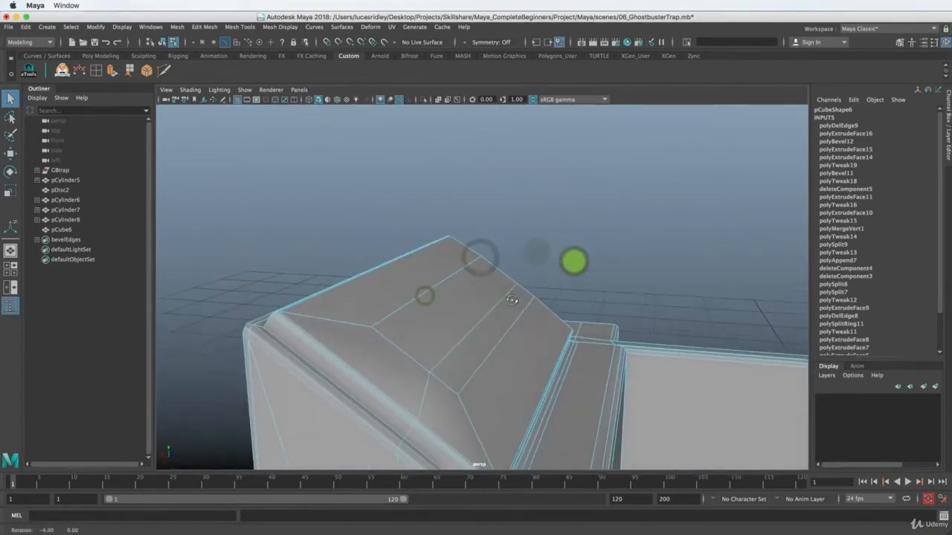
{"action": "left_click", "coordinate": [461, 306]}
{"action": "left_click", "coordinate": [476, 344], "text": "shift"}
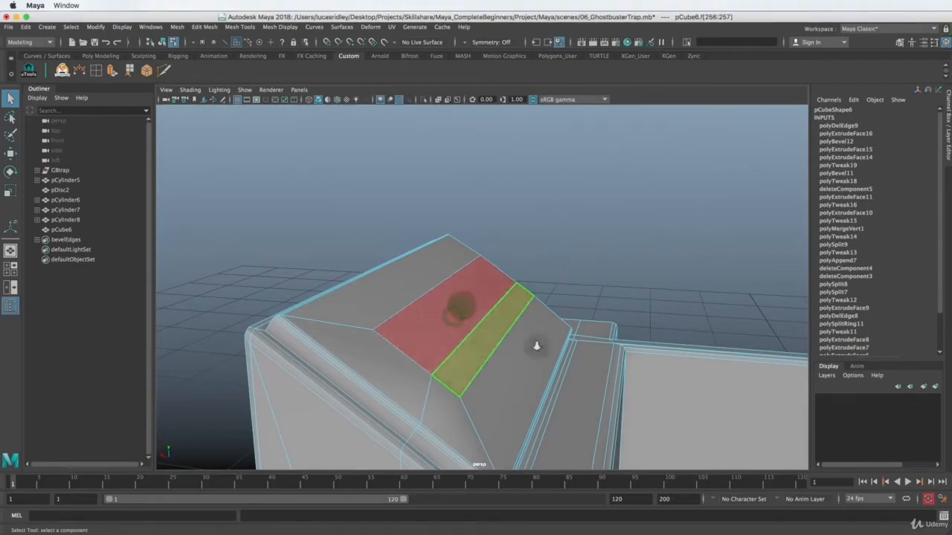
{"action": "left_click_drag", "start_coordinate": [535, 345], "coordinate": [425, 345], "text": "alt"}
{"action": "key", "text": "super+Tab"}
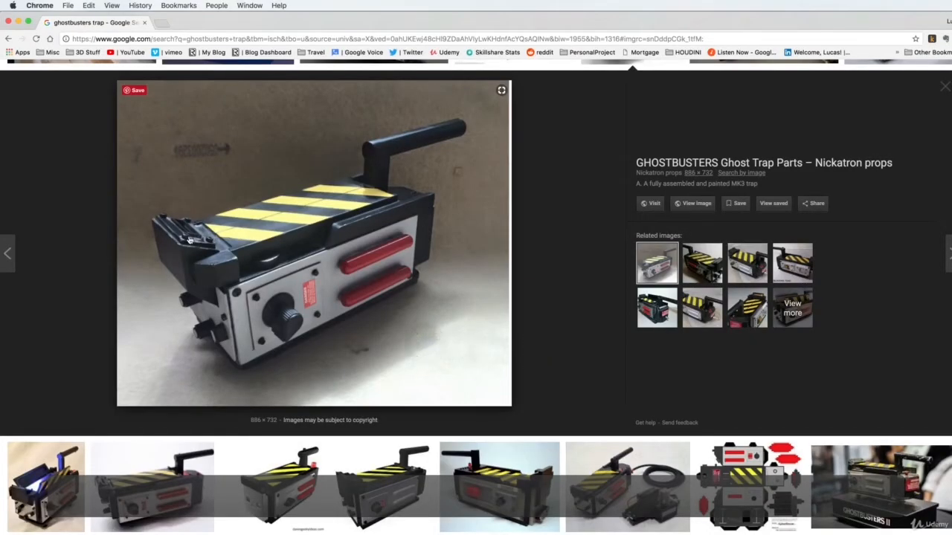
{"action": "key", "text": "super+Tab"}
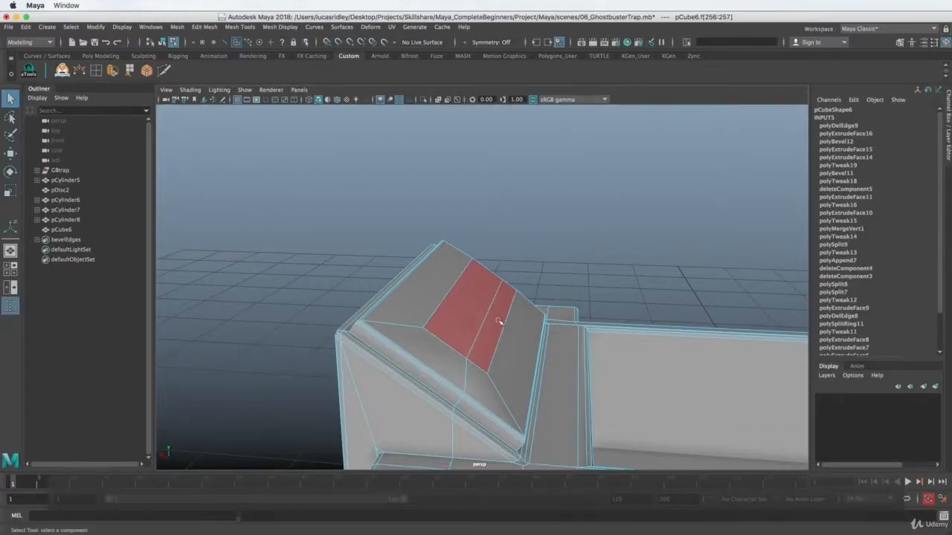
Extrude the inset faces outward about 0.028, and extrude them again with an offset of about 0.041.
{"action": "key", "text": "ctrl+e"}
{"action": "left_click_drag", "start_coordinate": [483, 286], "coordinate": [490, 281]}
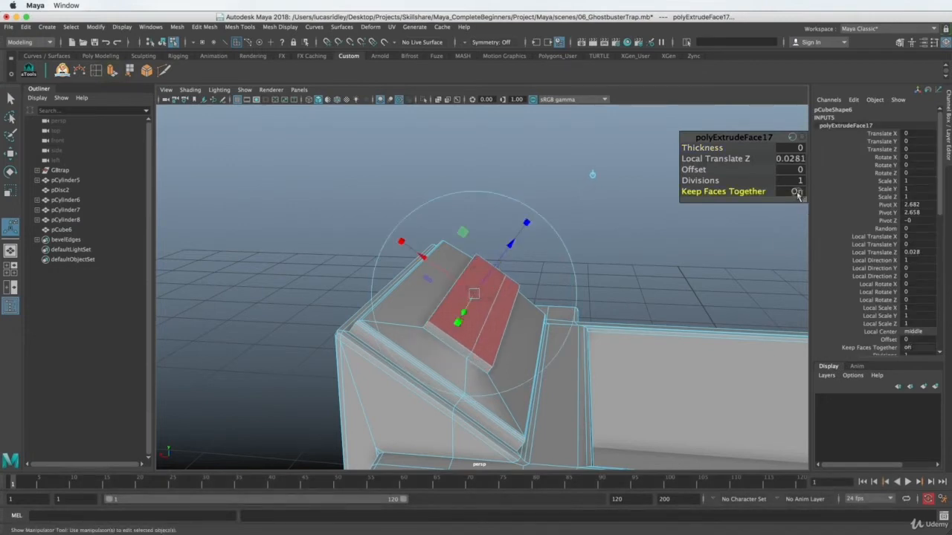
{"action": "key", "text": "g"}
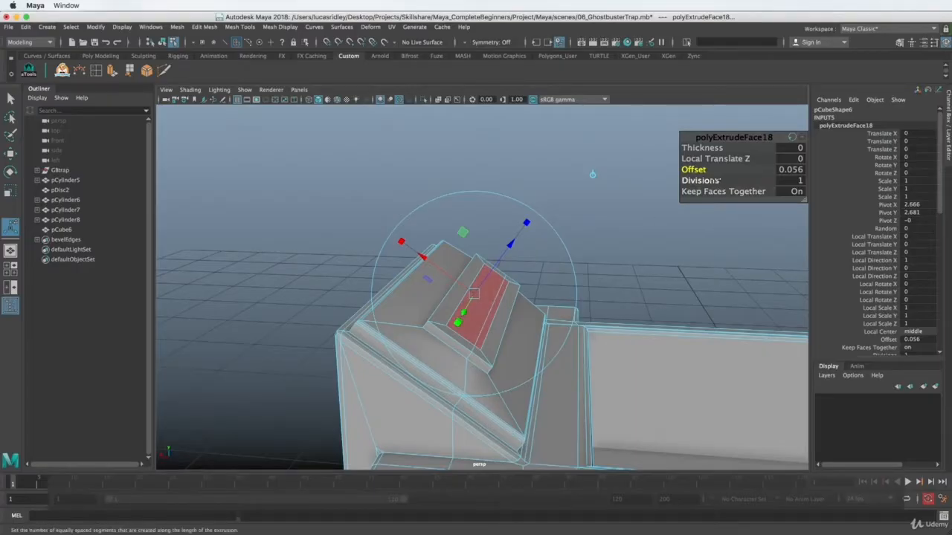
{"action": "left_click_drag", "start_coordinate": [695, 169], "coordinate": [691, 170]}
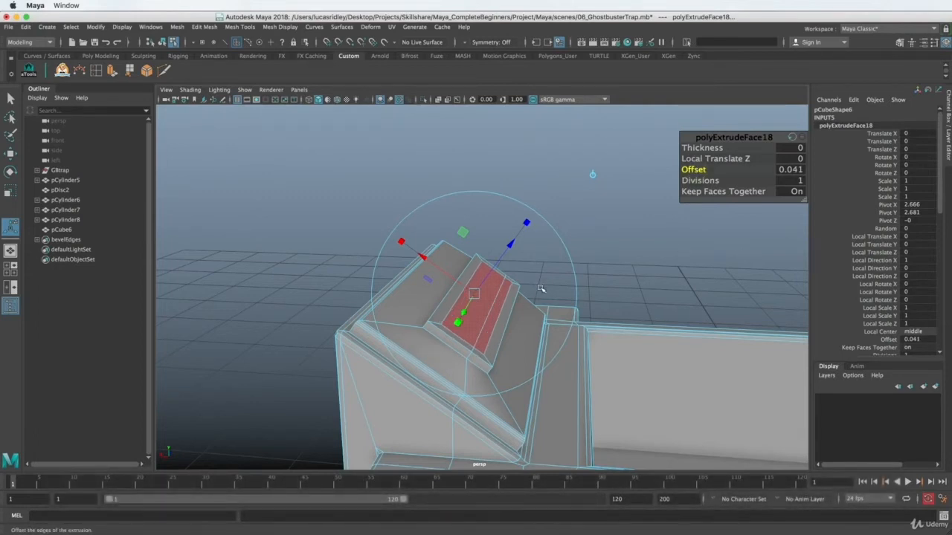
Extrude the inner faces about 0.053 inward to sink a recess into the small raised block.
{"action": "key", "text": "g"}
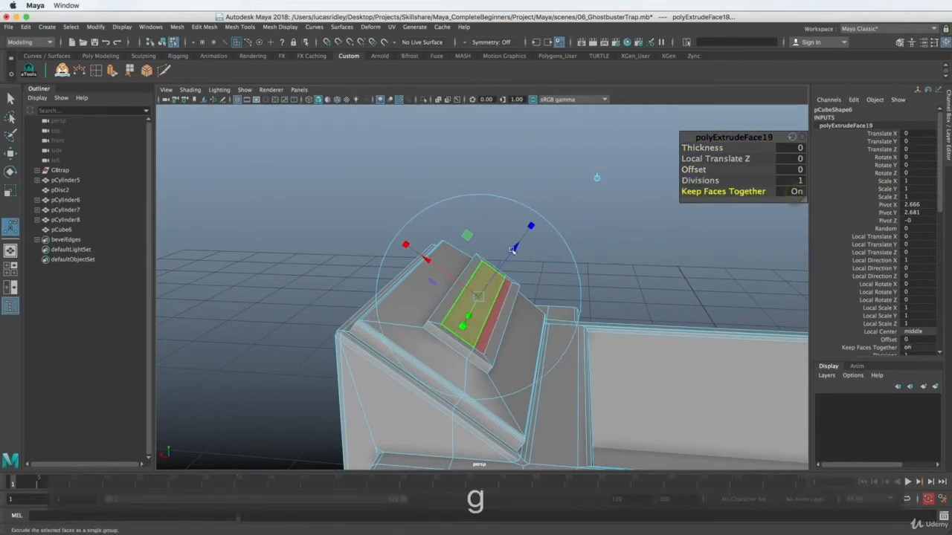
{"action": "left_click_drag", "start_coordinate": [529, 225], "coordinate": [494, 265]}
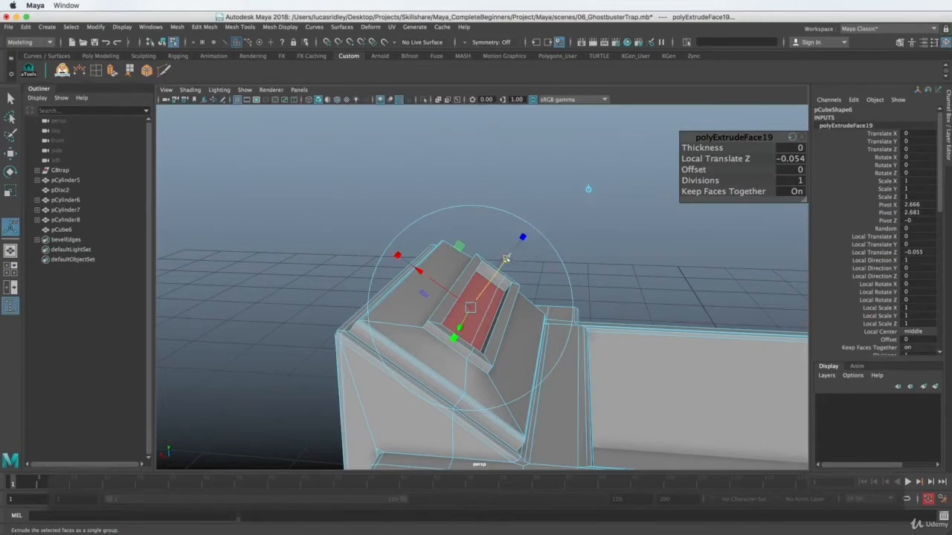
{"action": "left_click_drag", "start_coordinate": [505, 258], "coordinate": [510, 331]}
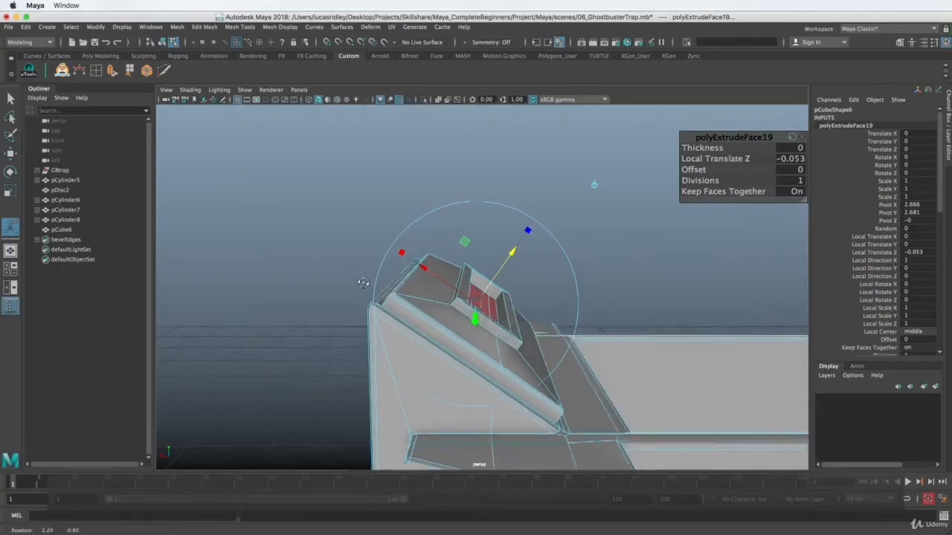
Select the outer top edges around the rim of the small recessed block on all four sides.
{"action": "left_click_drag", "start_coordinate": [461, 290], "coordinate": [428, 280], "text": "alt"}
{"action": "right_click_drag", "start_coordinate": [427, 280], "coordinate": [428, 256]}
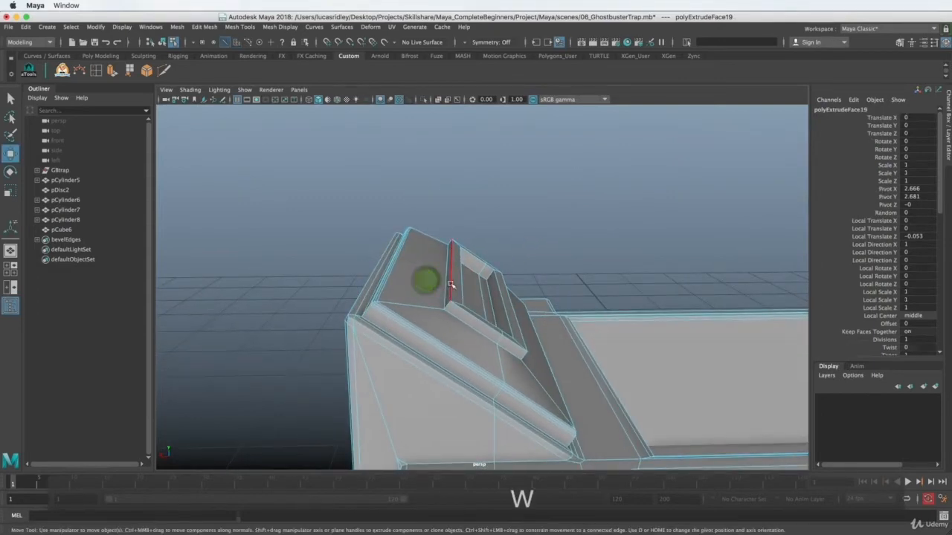
{"action": "left_click", "coordinate": [450, 284]}
{"action": "left_click", "coordinate": [461, 308], "text": "shift"}
{"action": "left_click_drag", "start_coordinate": [462, 308], "coordinate": [435, 312], "text": "alt"}
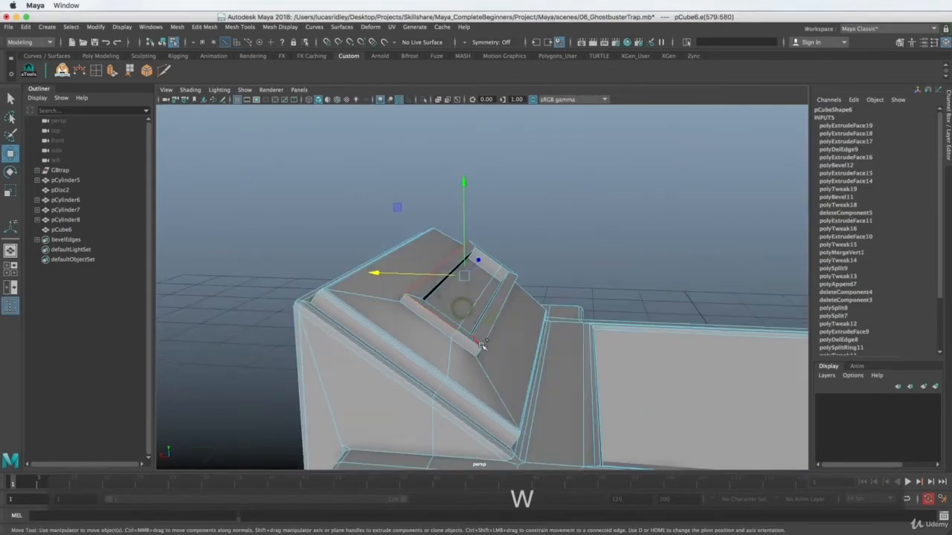
{"action": "left_click", "coordinate": [484, 345], "text": "shift"}
{"action": "left_click_drag", "start_coordinate": [473, 344], "coordinate": [563, 305], "text": "alt"}
{"action": "left_click", "coordinate": [506, 292]}
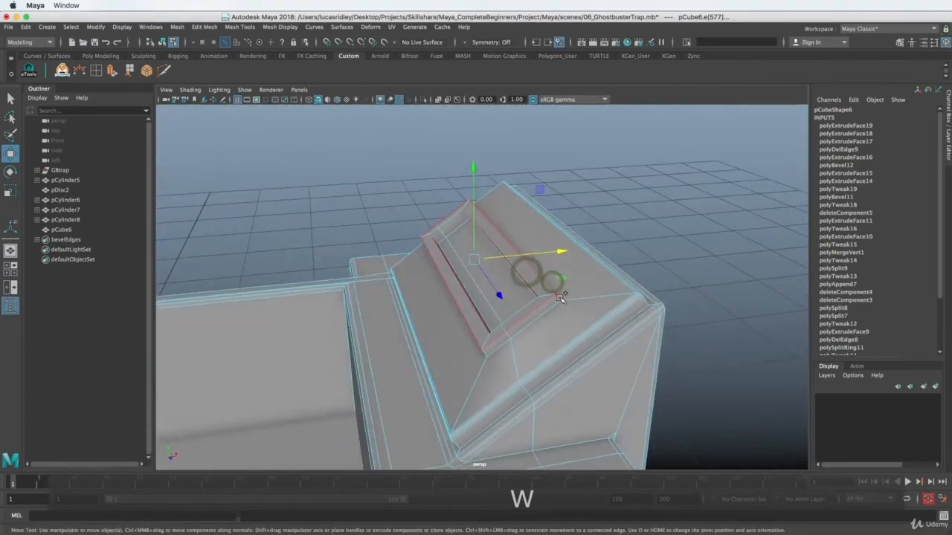
{"action": "left_click", "coordinate": [560, 298], "text": "shift"}
{"action": "left_click_drag", "start_coordinate": [522, 335], "coordinate": [415, 337], "text": "alt"}
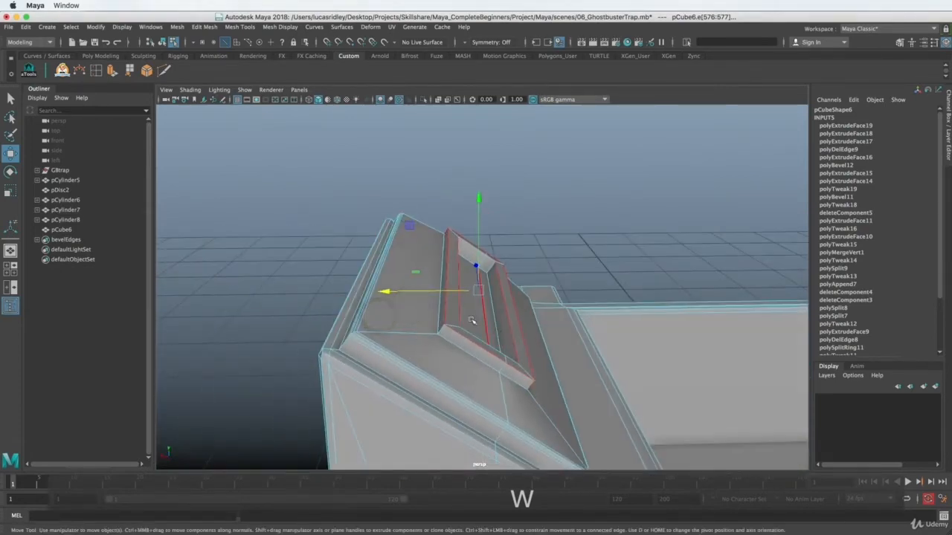
Bevel the recessed block's selected rim edges with 2 segments.
{"action": "left_click_drag", "start_coordinate": [471, 320], "coordinate": [497, 286], "text": "alt"}
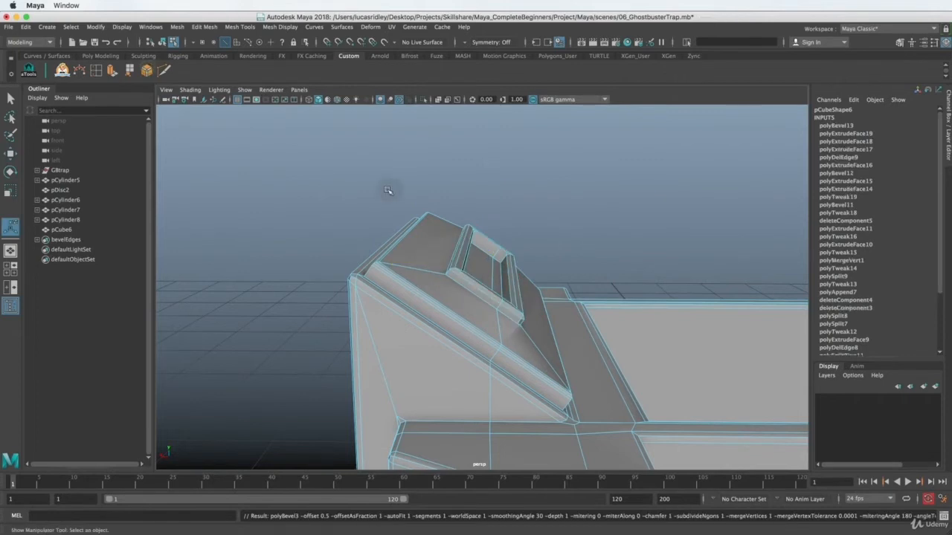
{"action": "left_click_drag", "start_coordinate": [389, 191], "coordinate": [406, 194], "text": "alt"}
{"action": "left_click_drag", "start_coordinate": [550, 270], "coordinate": [519, 275], "text": "alt"}
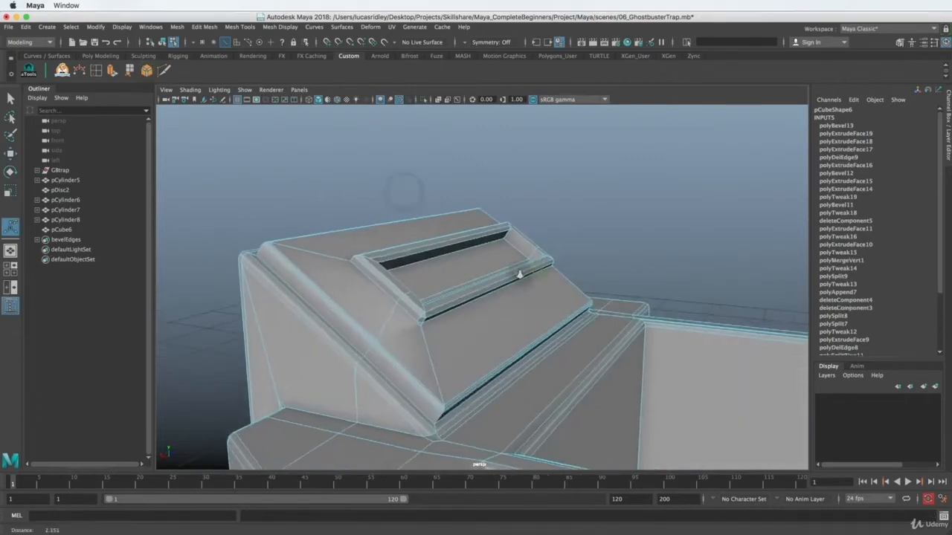
{"action": "right_click_drag", "start_coordinate": [521, 275], "coordinate": [545, 296], "text": "alt"}
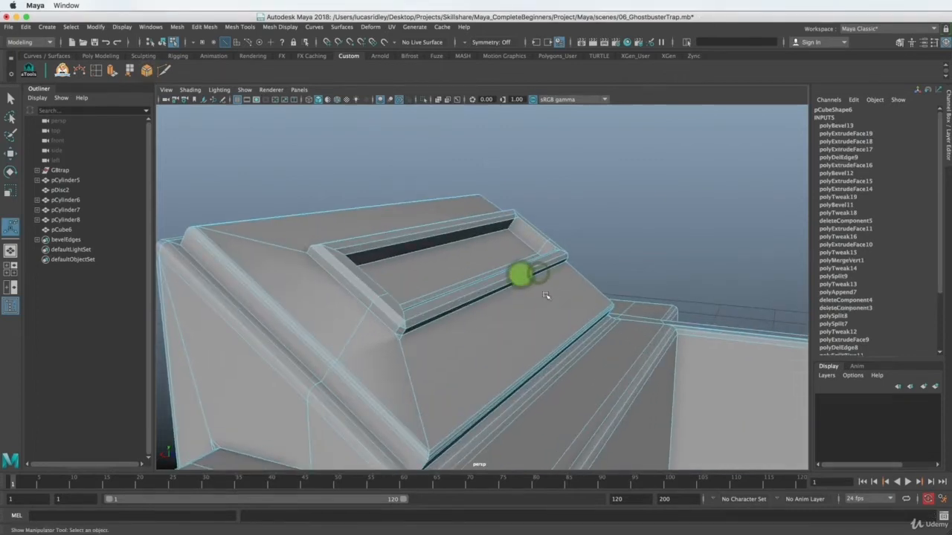
{"action": "left_click", "coordinate": [849, 125]}
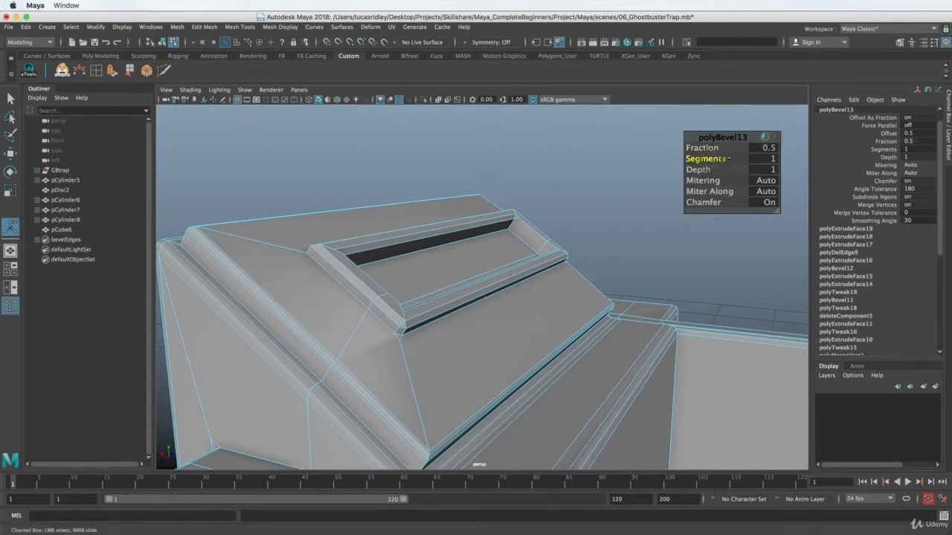
{"action": "left_click_drag", "start_coordinate": [729, 158], "coordinate": [757, 157]}
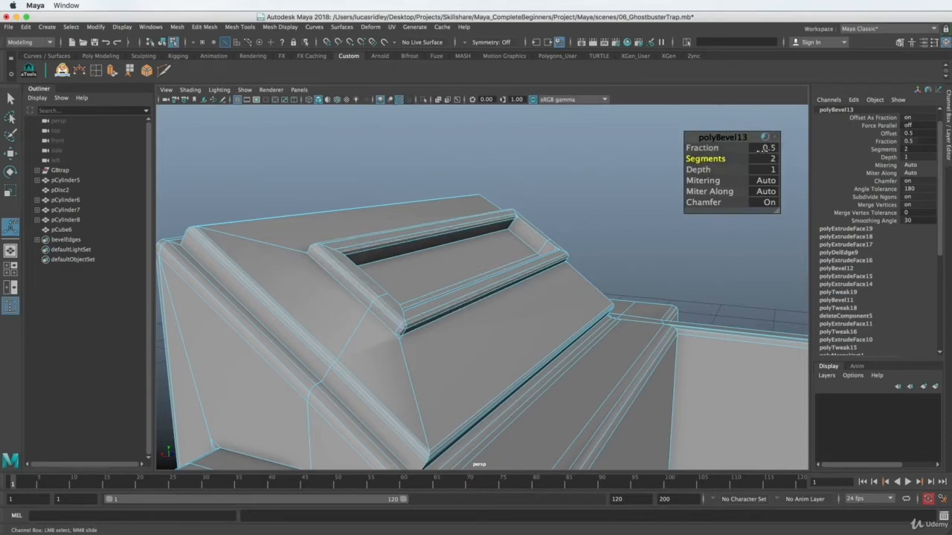
Return the tray to object mode and deselect it to check the beveled recess on the sloped block.
{"action": "right_click_drag", "start_coordinate": [644, 245], "coordinate": [499, 259], "text": "alt"}
{"action": "left_click_drag", "start_coordinate": [497, 259], "coordinate": [476, 291], "text": "alt"}
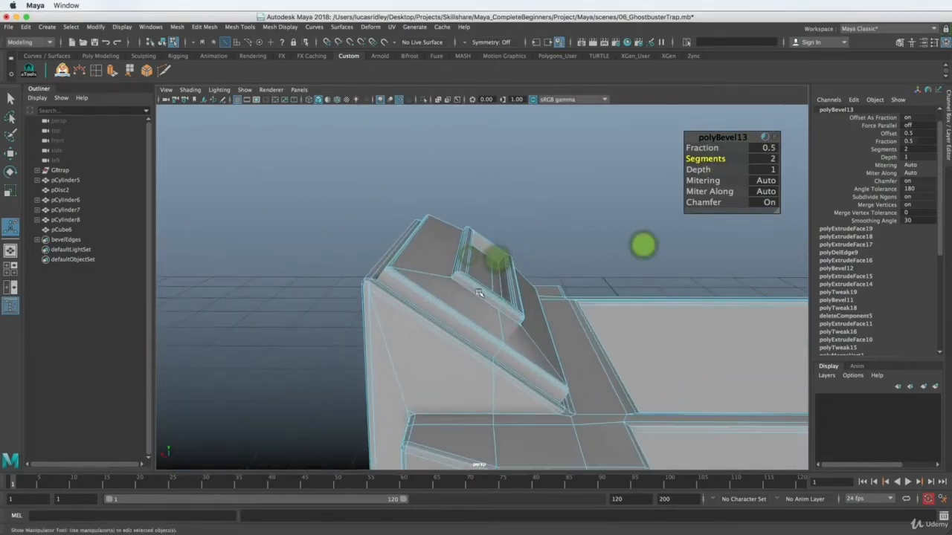
{"action": "right_click_drag", "start_coordinate": [465, 297], "coordinate": [520, 242]}
{"action": "key", "text": "q"}
{"action": "left_click", "coordinate": [583, 245]}
{"action": "left_click_drag", "start_coordinate": [629, 247], "coordinate": [527, 242], "text": "alt"}
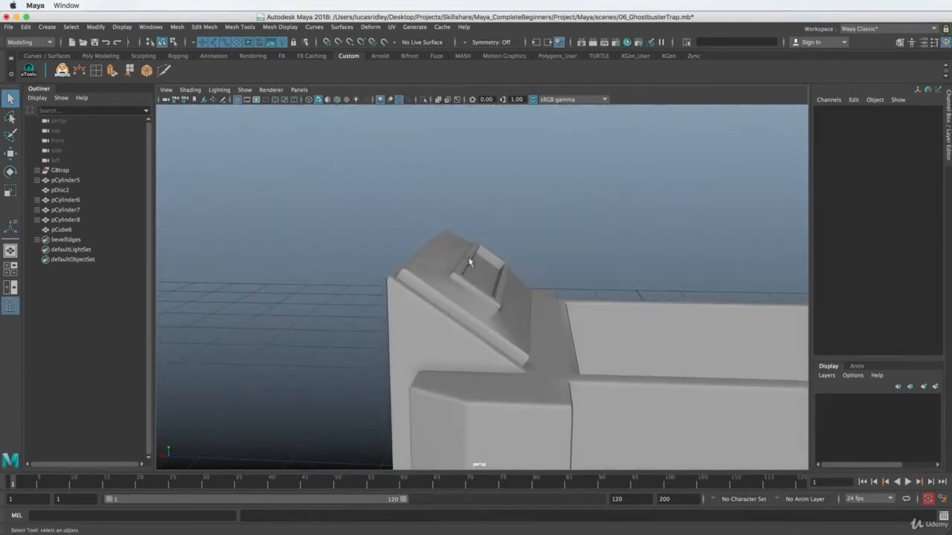
Multi-Cut a new edge on the tray from one lower corner of the recessed block to the vertex on the plate's adjacent beveled edge.
{"action": "right_click_drag", "start_coordinate": [467, 259], "coordinate": [488, 244], "text": "alt"}
{"action": "mouse_move", "coordinate": [486, 244]}
{"action": "left_mouse_down", "text": "alt"}
{"action": "mouse_move", "coordinate": [457, 290]}
{"action": "mouse_move", "coordinate": [452, 260]}
{"action": "mouse_move", "coordinate": [485, 287]}
{"action": "mouse_move", "coordinate": [480, 299]}
{"action": "mouse_move", "coordinate": [480, 270]}
{"action": "mouse_move", "coordinate": [487, 280]}
{"action": "left_mouse_up", "text": "alt"}
{"action": "left_click", "coordinate": [456, 290]}
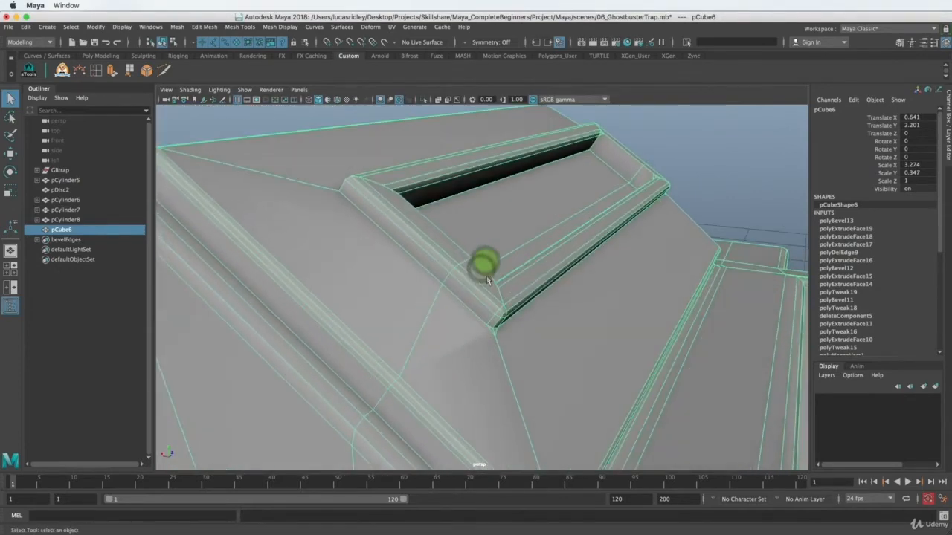
{"action": "left_click", "coordinate": [164, 70]}
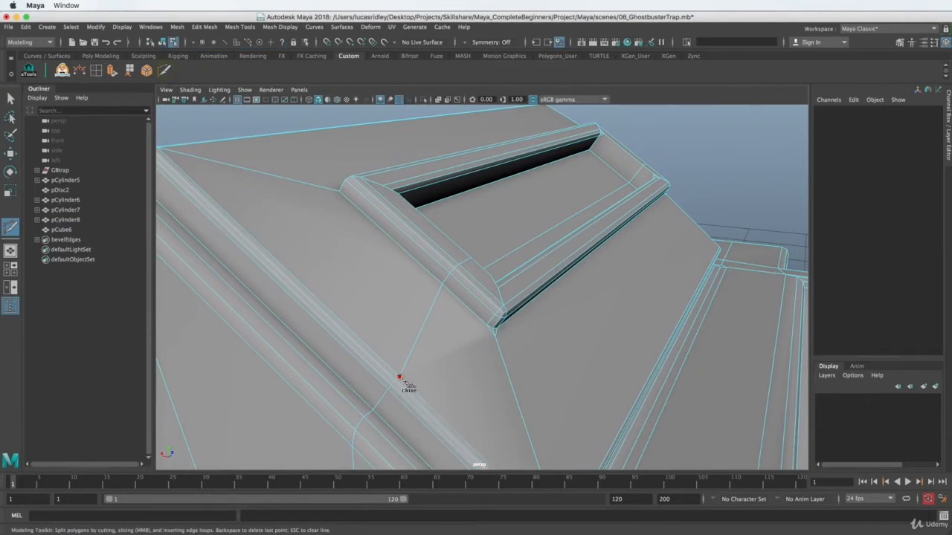
{"action": "left_click", "coordinate": [491, 332]}
{"action": "left_click_drag", "start_coordinate": [531, 349], "coordinate": [386, 349], "text": "alt"}
{"action": "middle_click_drag", "start_coordinate": [249, 349], "coordinate": [410, 258], "text": "alt"}
{"action": "right_click_drag", "start_coordinate": [410, 258], "coordinate": [430, 266], "text": "alt"}
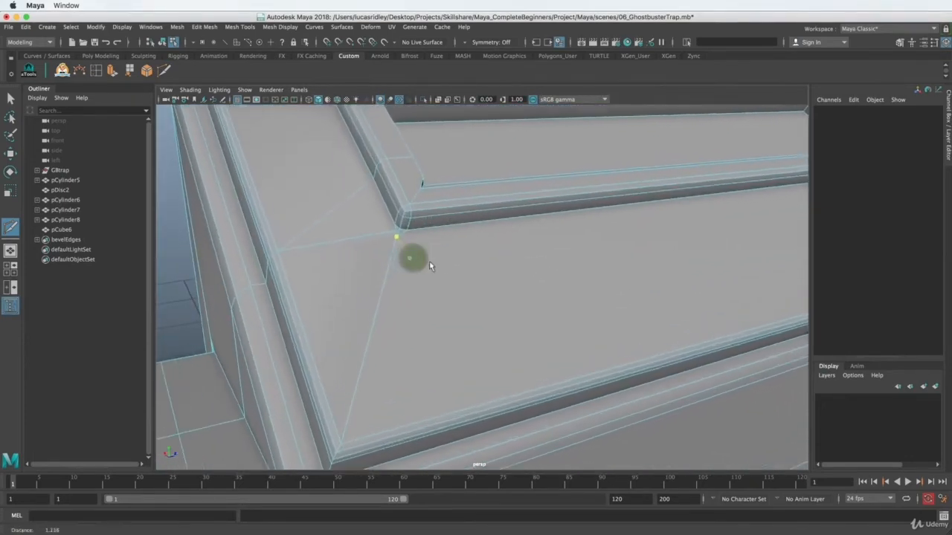
{"action": "left_click", "coordinate": [402, 234]}
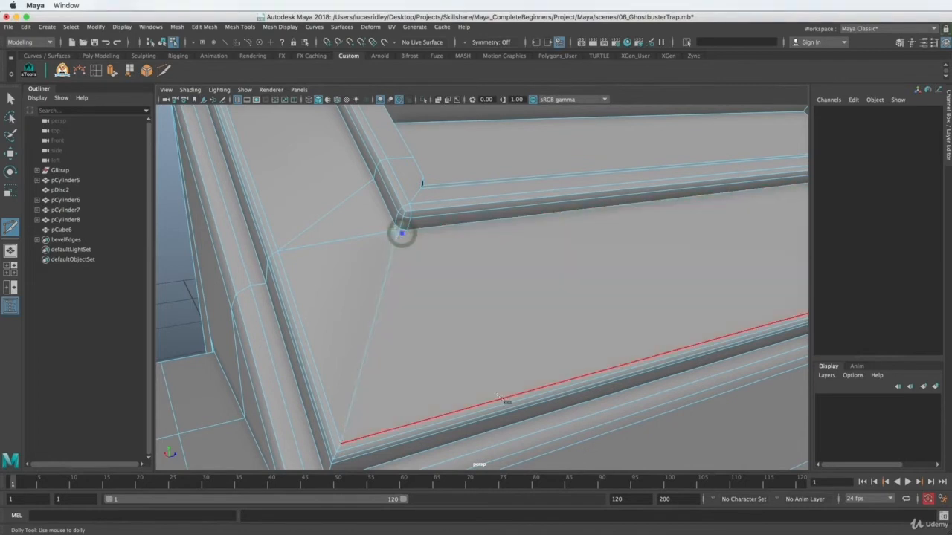
{"action": "right_click_drag", "start_coordinate": [611, 377], "coordinate": [559, 376], "text": "alt"}
{"action": "middle_click_drag", "start_coordinate": [559, 376], "coordinate": [560, 354], "text": "alt"}
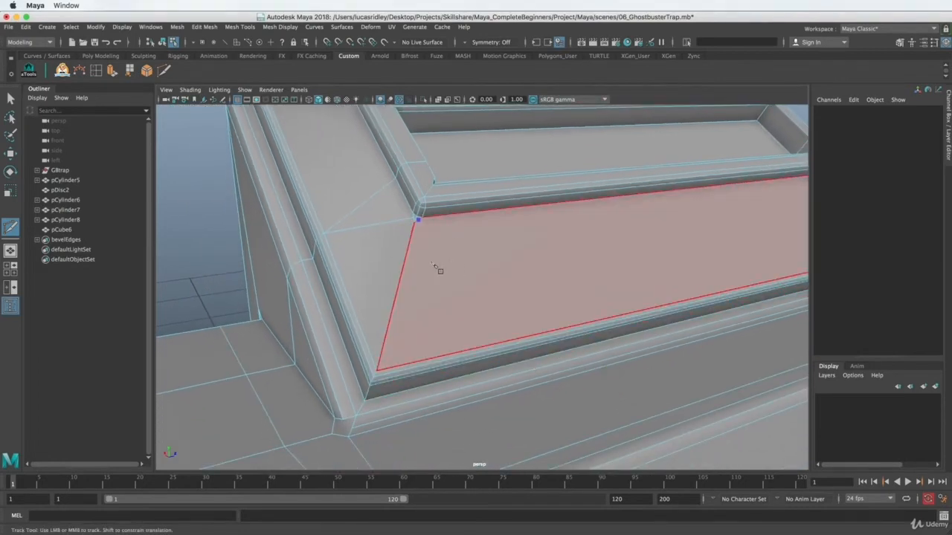
{"action": "key", "text": "Escape"}
Cut a matching edge from the recessed block's opposite lower corner to the vertex on the plate's side bevel.
{"action": "right_click_drag", "start_coordinate": [435, 289], "coordinate": [480, 325], "text": "alt"}
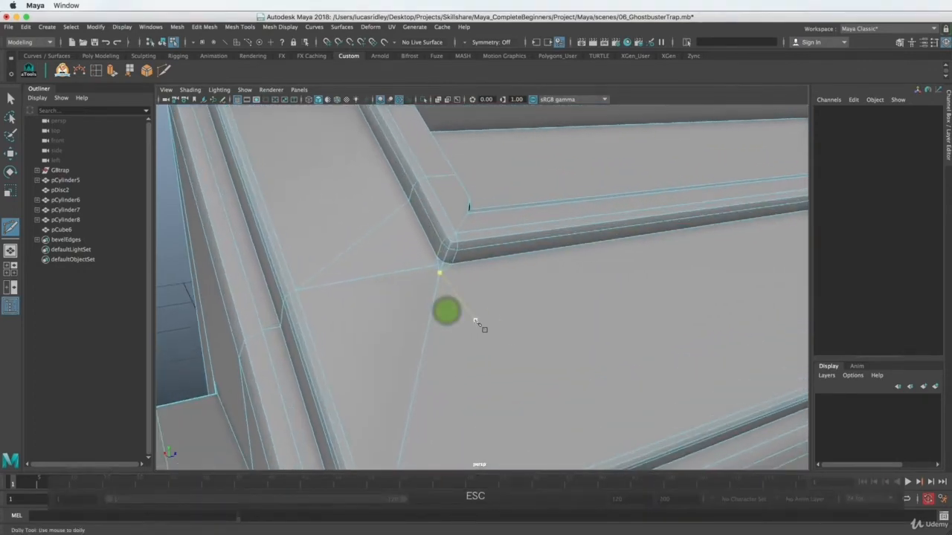
{"action": "left_click_drag", "start_coordinate": [441, 290], "coordinate": [354, 299], "text": "alt"}
{"action": "right_click_drag", "start_coordinate": [354, 299], "coordinate": [421, 262], "text": "alt"}
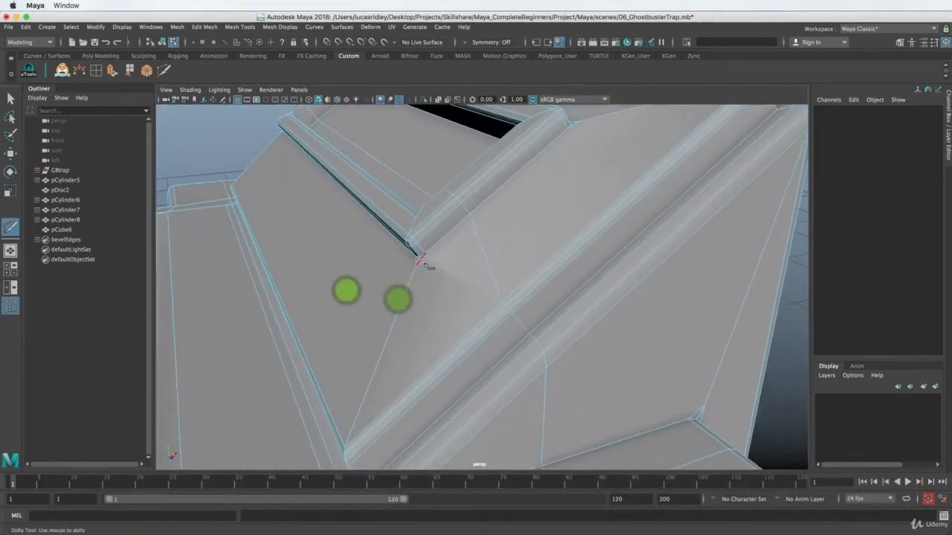
{"action": "left_click", "coordinate": [420, 259]}
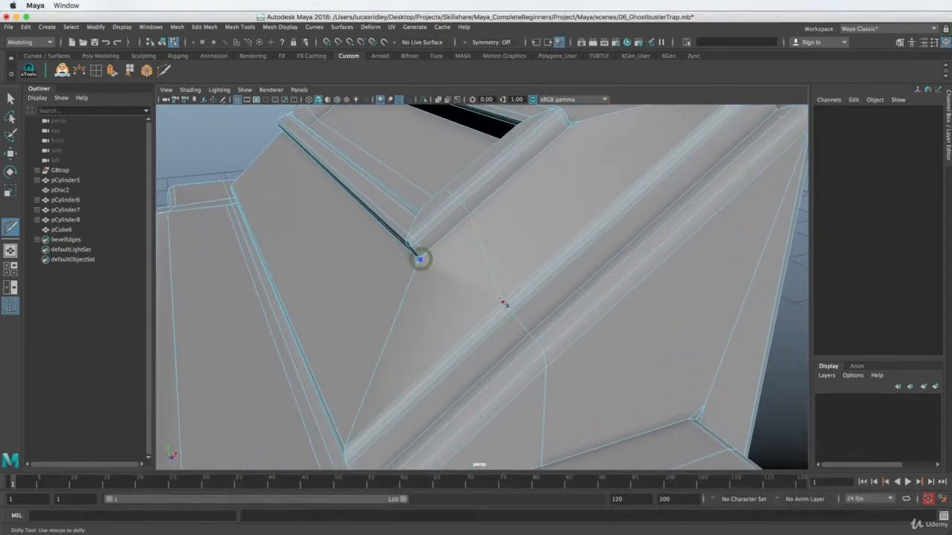
{"action": "right_click", "coordinate": [537, 273]}
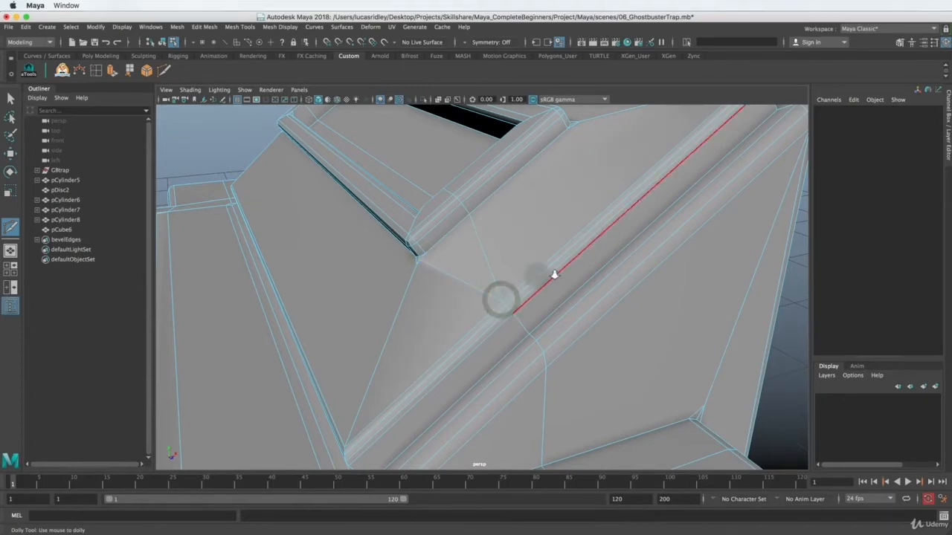
{"action": "right_click_drag", "start_coordinate": [538, 276], "coordinate": [481, 292], "text": "alt"}
{"action": "key", "text": "w"}
Select the whole tray in object mode, set its normals to face, and deselect it.
{"action": "right_click_drag", "start_coordinate": [545, 300], "coordinate": [479, 290], "text": "alt"}
{"action": "left_click_drag", "start_coordinate": [463, 286], "coordinate": [612, 274], "text": "alt"}
{"action": "right_click_drag", "start_coordinate": [612, 274], "coordinate": [650, 200], "text": "alt"}
{"action": "right_click", "coordinate": [535, 260]}
{"action": "left_click_drag", "start_coordinate": [654, 231], "coordinate": [514, 251], "text": "alt"}
{"action": "left_click_drag", "start_coordinate": [562, 275], "coordinate": [484, 263], "text": "alt"}
{"action": "left_click", "coordinate": [408, 264]}
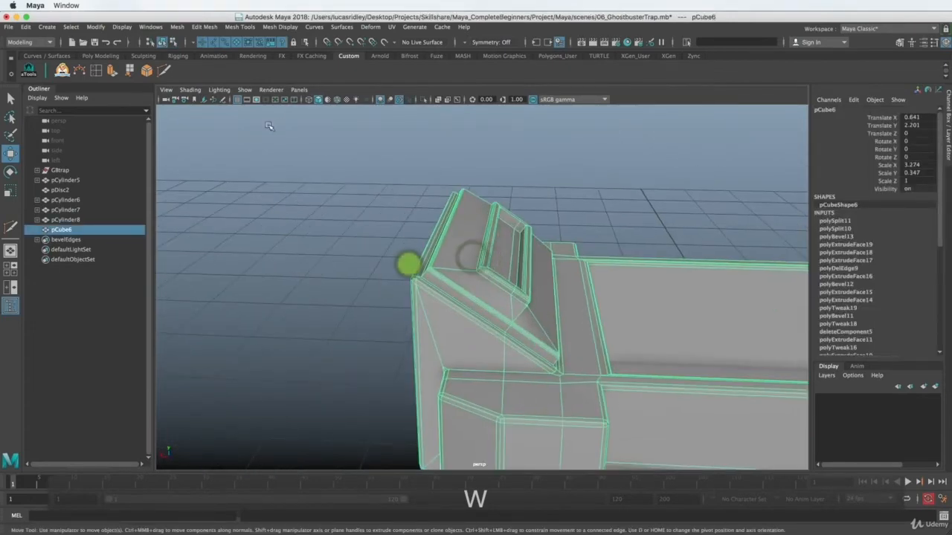
{"action": "left_click", "coordinate": [279, 26]}
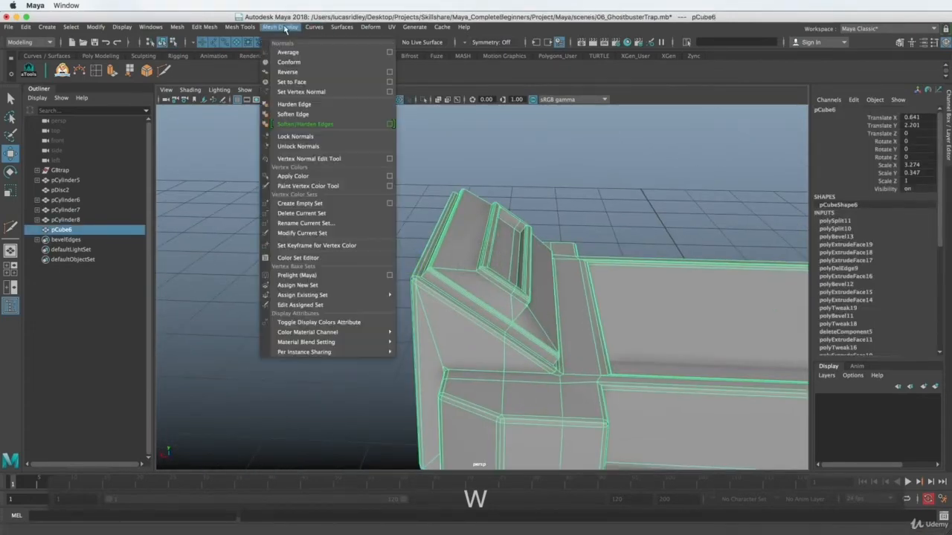
{"action": "left_click", "coordinate": [300, 81]}
{"action": "left_click_drag", "start_coordinate": [595, 223], "coordinate": [569, 226], "text": "alt"}
{"action": "left_click", "coordinate": [640, 186]}
Examine the shading of the sloped front block and the open tray from the front, side and above.
{"action": "left_click_drag", "start_coordinate": [655, 229], "coordinate": [558, 301], "text": "alt"}
{"action": "scroll", "coordinate": [599, 280], "scroll_direction": "down", "scroll_amount": 5}
{"action": "scroll", "coordinate": [556, 295], "scroll_direction": "up", "scroll_amount": 5}
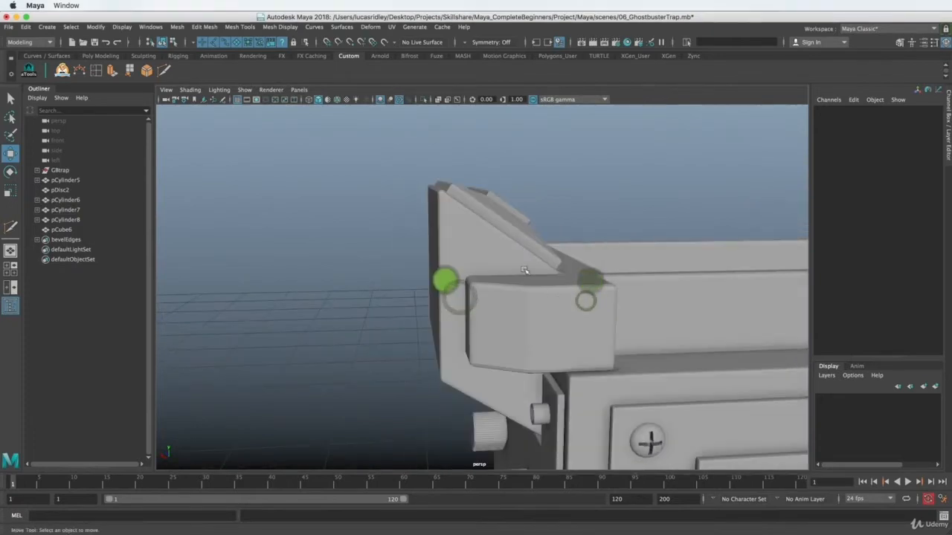
{"action": "left_click_drag", "start_coordinate": [524, 270], "coordinate": [437, 289], "text": "alt"}
{"action": "left_click", "coordinate": [436, 290]}
{"action": "left_click_drag", "start_coordinate": [380, 302], "coordinate": [510, 285], "text": "alt"}
{"action": "left_click", "coordinate": [320, 268]}
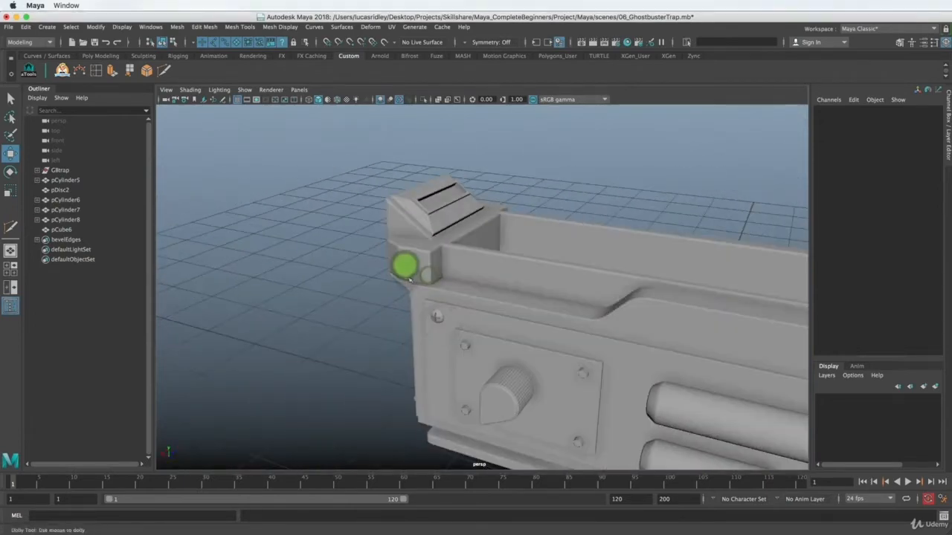
{"action": "right_click_drag", "start_coordinate": [467, 275], "coordinate": [493, 289], "text": "alt"}
{"action": "left_click_drag", "start_coordinate": [493, 290], "coordinate": [512, 291], "text": "alt"}
{"action": "right_click_drag", "start_coordinate": [476, 283], "coordinate": [440, 260], "text": "alt"}
{"action": "left_click_drag", "start_coordinate": [517, 246], "coordinate": [602, 277], "text": "alt"}
{"action": "right_click_drag", "start_coordinate": [438, 259], "coordinate": [550, 295], "text": "alt"}
{"action": "middle_click_drag", "start_coordinate": [404, 294], "coordinate": [450, 320], "text": "alt"}
{"action": "left_click_drag", "start_coordinate": [454, 319], "coordinate": [513, 297], "text": "alt"}
{"action": "right_click_drag", "start_coordinate": [535, 283], "coordinate": [398, 284], "text": "alt"}
{"action": "left_click_drag", "start_coordinate": [367, 305], "coordinate": [341, 311], "text": "alt"}
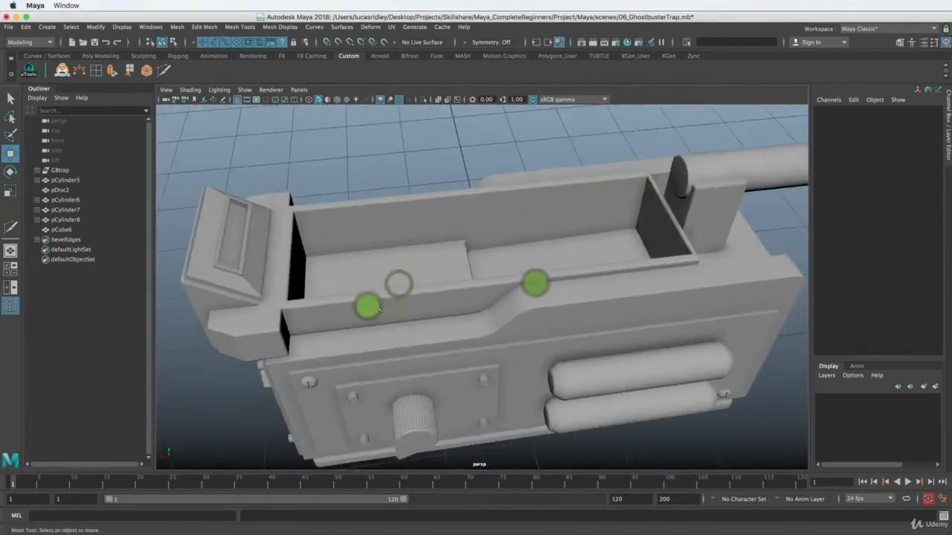
{"action": "middle_click_drag", "start_coordinate": [398, 305], "coordinate": [487, 319], "text": "alt"}
{"action": "left_click_drag", "start_coordinate": [485, 319], "coordinate": [472, 328], "text": "alt"}
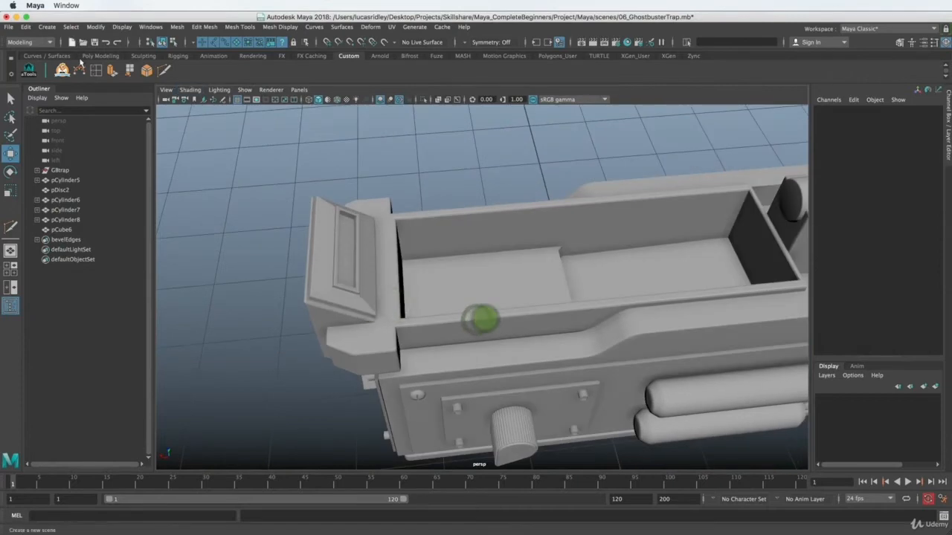
Create a polygon cube and raise it to about 1.941 in Y inside the tray.
{"action": "left_click", "coordinate": [100, 56]}
{"action": "left_click", "coordinate": [46, 71]}
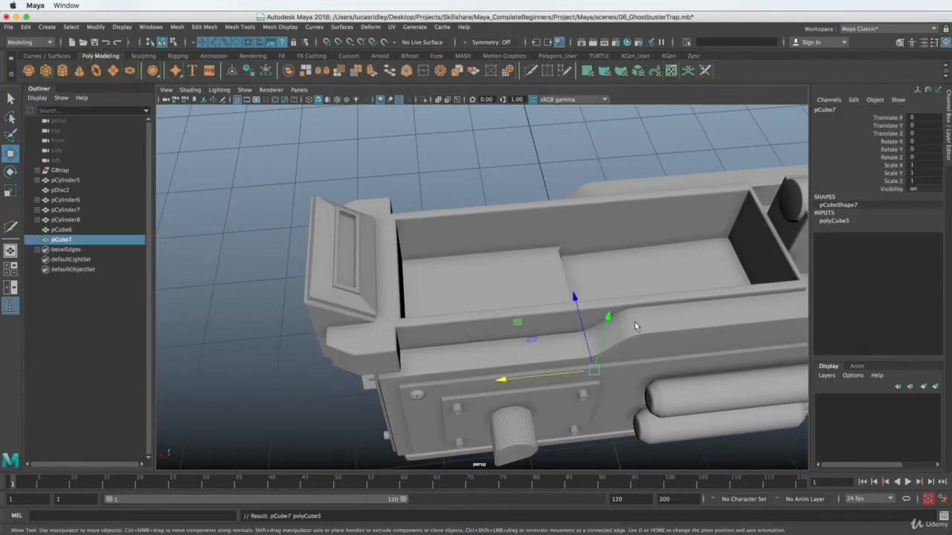
{"action": "left_click_drag", "start_coordinate": [634, 321], "coordinate": [515, 274], "text": "alt"}
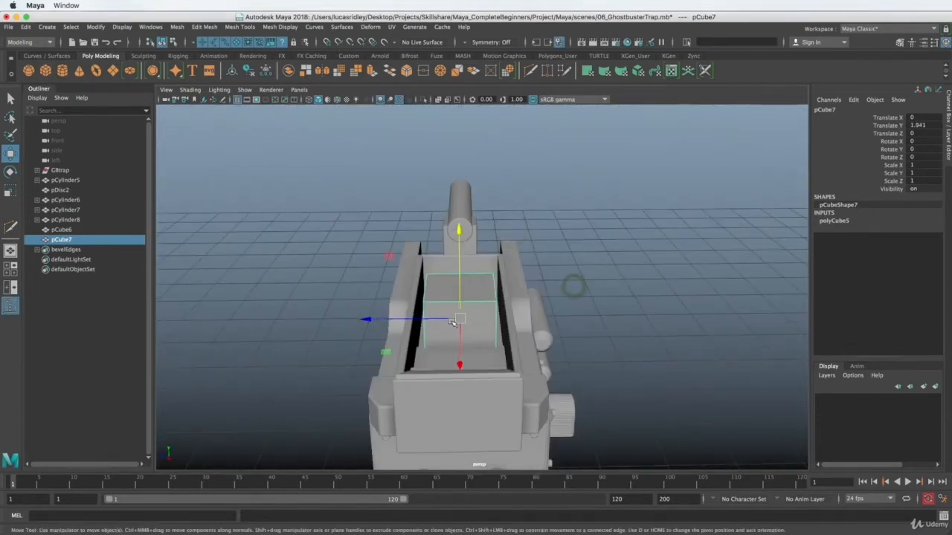
Snap the cube's pivot to its side and move the cube against the tray's inner side wall, about -0.118 in Z.
{"action": "key", "text": "d"}
{"action": "key", "text": "v"}
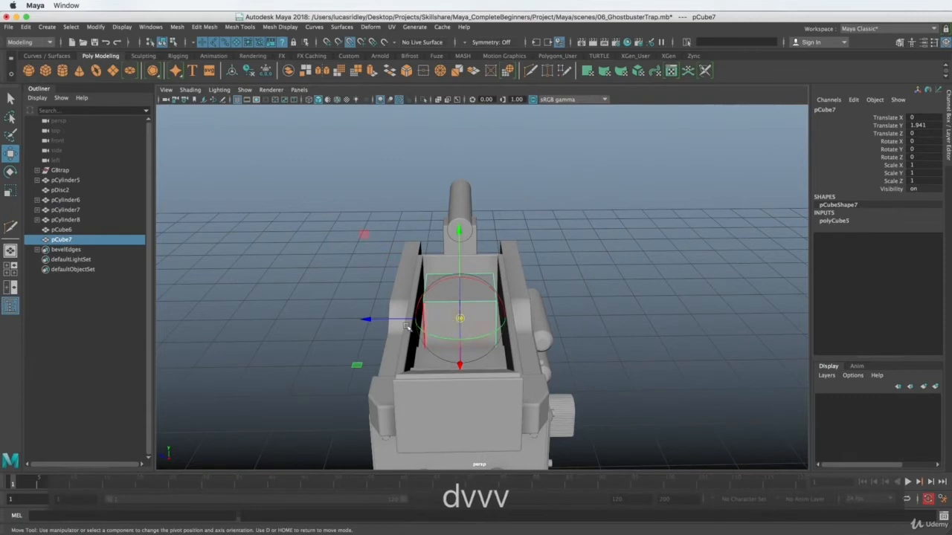
{"action": "left_click_drag", "start_coordinate": [408, 327], "coordinate": [501, 325]}
Scale the cube to about 2.947 in X and 0.152 in Y, and raise it to about 2.224 in Y.
{"action": "key", "text": "r"}
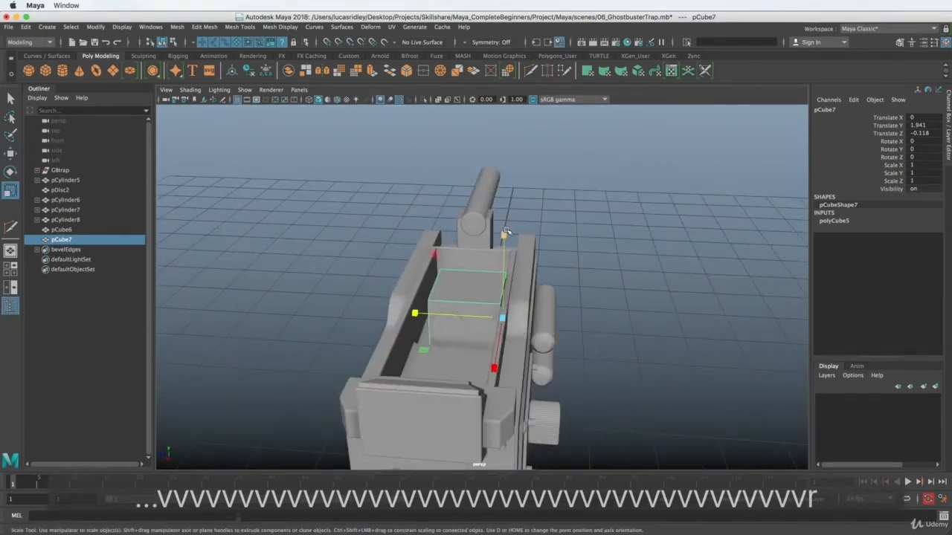
{"action": "left_click_drag", "start_coordinate": [505, 233], "coordinate": [614, 308]}
{"action": "key", "text": "w"}
{"action": "key", "text": "r"}
{"action": "left_click_drag", "start_coordinate": [505, 287], "coordinate": [534, 270], "text": "alt"}
{"action": "left_click_drag", "start_coordinate": [670, 259], "coordinate": [681, 256]}
{"action": "key", "text": "w"}
Select the cube's end vertices nearest the handle and move them along X to the tray's rear inner wall.
{"action": "left_click_drag", "start_coordinate": [553, 283], "coordinate": [442, 319], "text": "alt"}
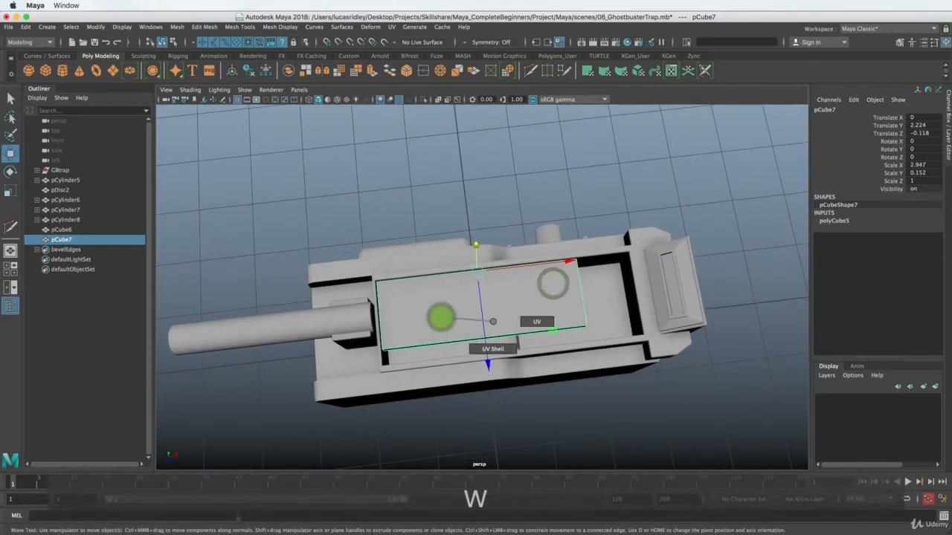
{"action": "right_click_drag", "start_coordinate": [492, 321], "coordinate": [492, 321]}
{"action": "right_click", "coordinate": [441, 318]}
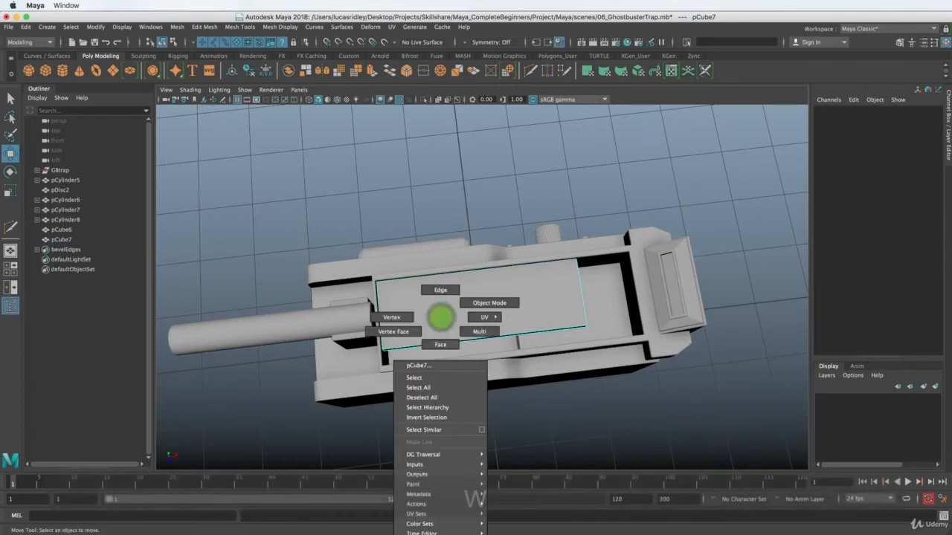
{"action": "left_click", "coordinate": [410, 318]}
{"action": "left_click", "coordinate": [377, 296]}
{"action": "key", "text": "f"}
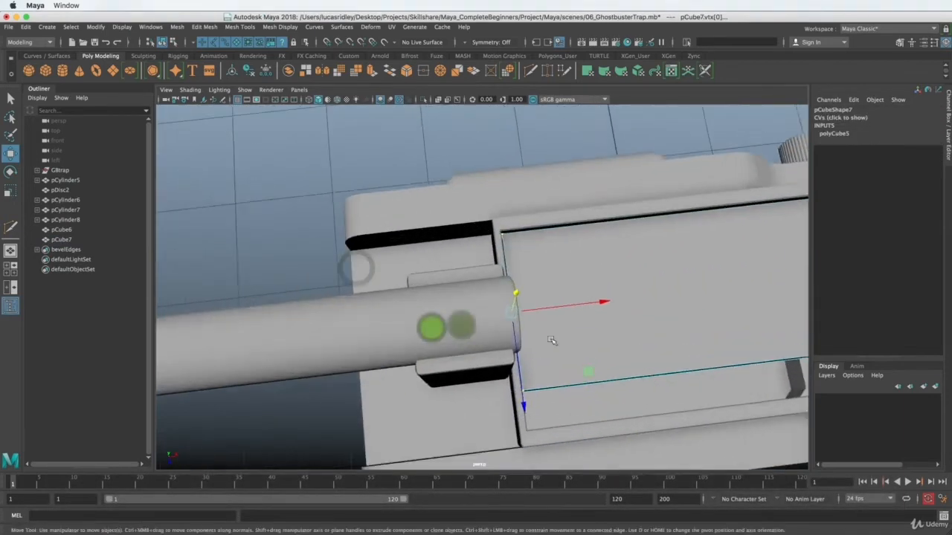
{"action": "left_click", "coordinate": [529, 296]}
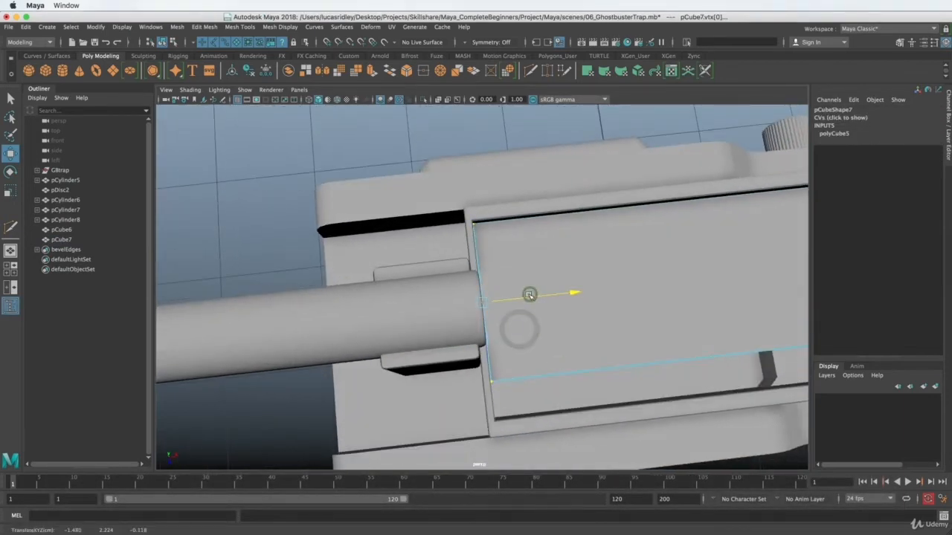
Select the cube's opposite end vertices and extend them along X to the tray's wall by the sloped block.
{"action": "left_click_drag", "start_coordinate": [529, 295], "coordinate": [340, 318], "text": "alt"}
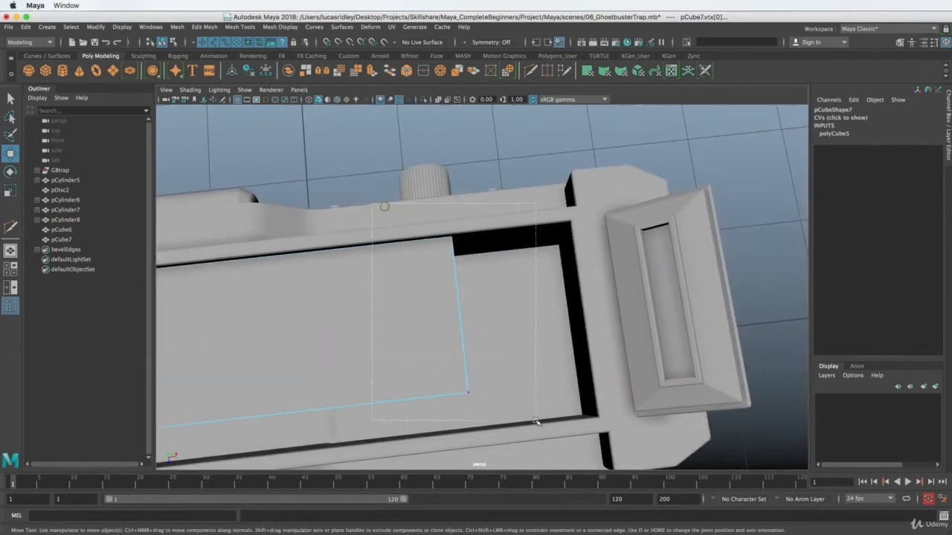
{"action": "left_click_drag", "start_coordinate": [535, 422], "coordinate": [535, 421]}
{"action": "left_click_drag", "start_coordinate": [492, 313], "coordinate": [610, 308]}
Move the cube's free long-side vertices to the trap's center line in the wireframe side view, about -0.007 in Z.
{"action": "left_click_drag", "start_coordinate": [610, 335], "coordinate": [536, 296], "text": "alt"}
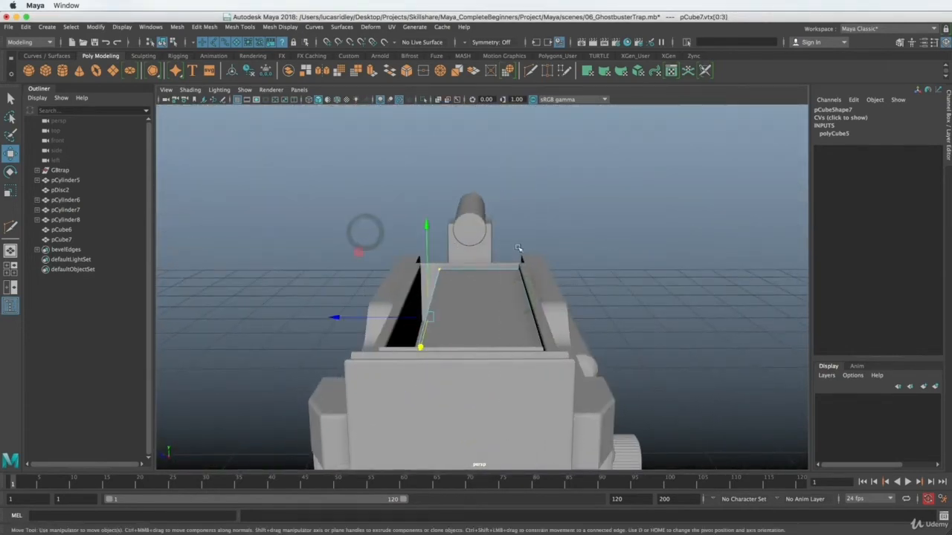
{"action": "key", "text": "space"}
{"action": "left_click_drag", "start_coordinate": [518, 247], "coordinate": [560, 252]}
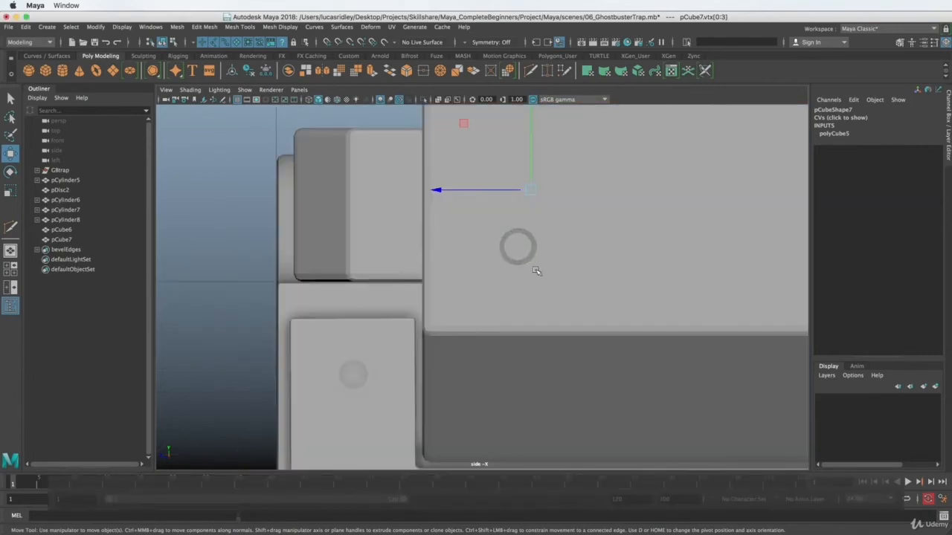
{"action": "key", "text": "4"}
{"action": "scroll", "coordinate": [506, 307], "scroll_direction": "down", "scroll_amount": 10}
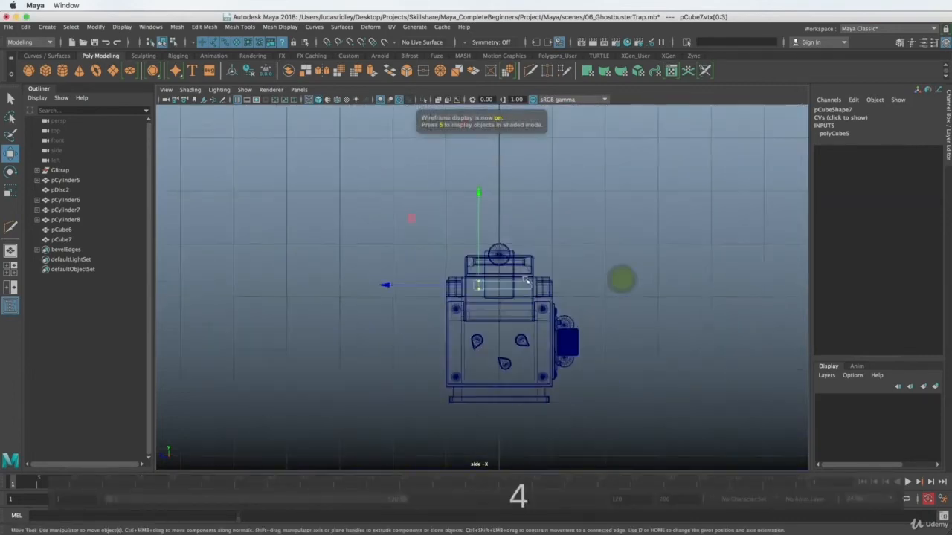
{"action": "middle_click_drag", "start_coordinate": [461, 257], "coordinate": [445, 302], "text": "alt"}
{"action": "right_click_drag", "start_coordinate": [446, 302], "coordinate": [503, 319], "text": "alt"}
{"action": "middle_click_drag", "start_coordinate": [503, 319], "coordinate": [501, 299], "text": "alt"}
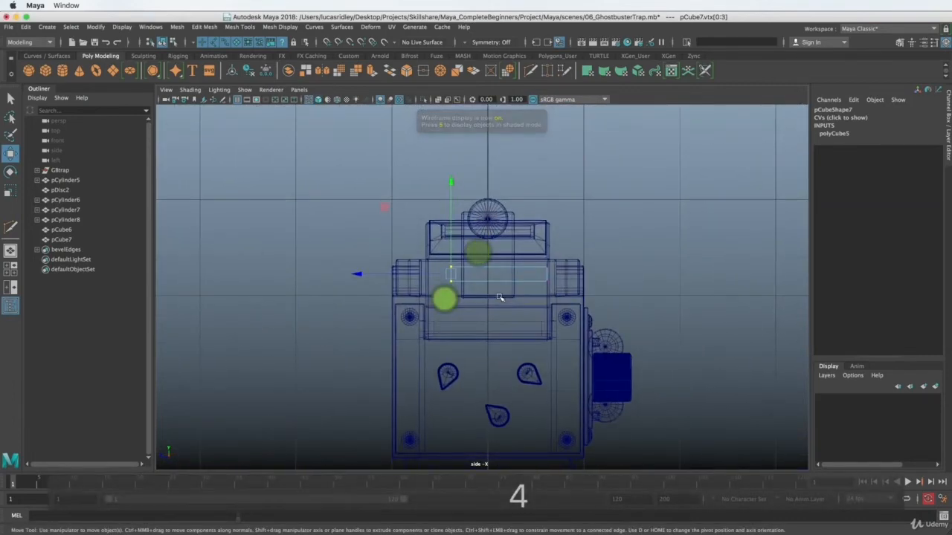
{"action": "key", "text": "x"}
{"action": "key", "text": "x"}
{"action": "left_click_drag", "start_coordinate": [424, 274], "coordinate": [461, 277]}
{"action": "right_click_drag", "start_coordinate": [502, 283], "coordinate": [511, 283], "text": "alt"}
{"action": "left_click_drag", "start_coordinate": [470, 260], "coordinate": [473, 259]}
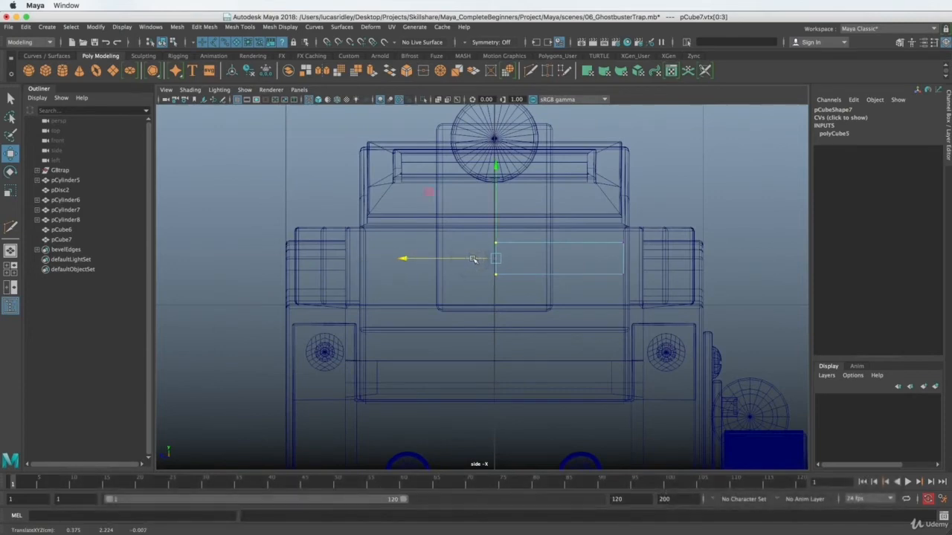
Return to the perspective view, select the half-width cube in object mode, and restore shaded display.
{"action": "key", "text": "space"}
{"action": "left_click_drag", "start_coordinate": [568, 257], "coordinate": [560, 233]}
{"action": "left_click_drag", "start_coordinate": [547, 260], "coordinate": [499, 327], "text": "alt"}
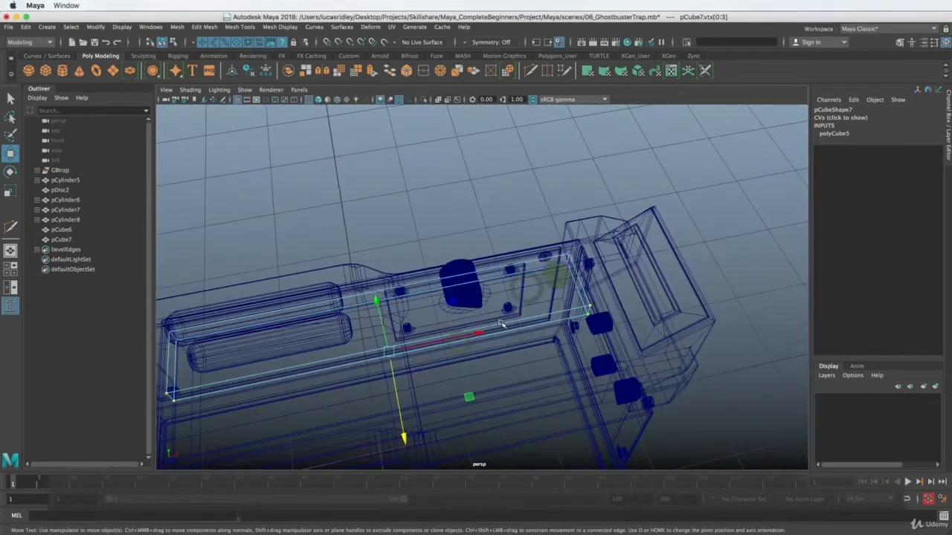
{"action": "right_click", "coordinate": [501, 324]}
{"action": "left_click", "coordinate": [530, 310]}
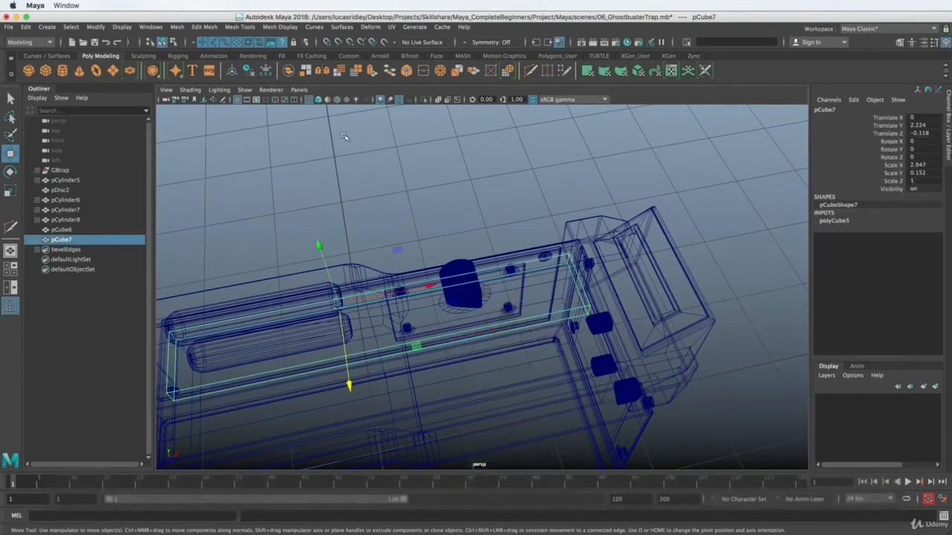
{"action": "key", "text": "5"}
Thin the half-width cube to about 0.065 in Y scale and raise it to about 2.325 in Y near the tray's rim.
{"action": "left_click_drag", "start_coordinate": [437, 216], "coordinate": [400, 238], "text": "alt"}
{"action": "key", "text": "r"}
{"action": "left_click_drag", "start_coordinate": [439, 190], "coordinate": [440, 190]}
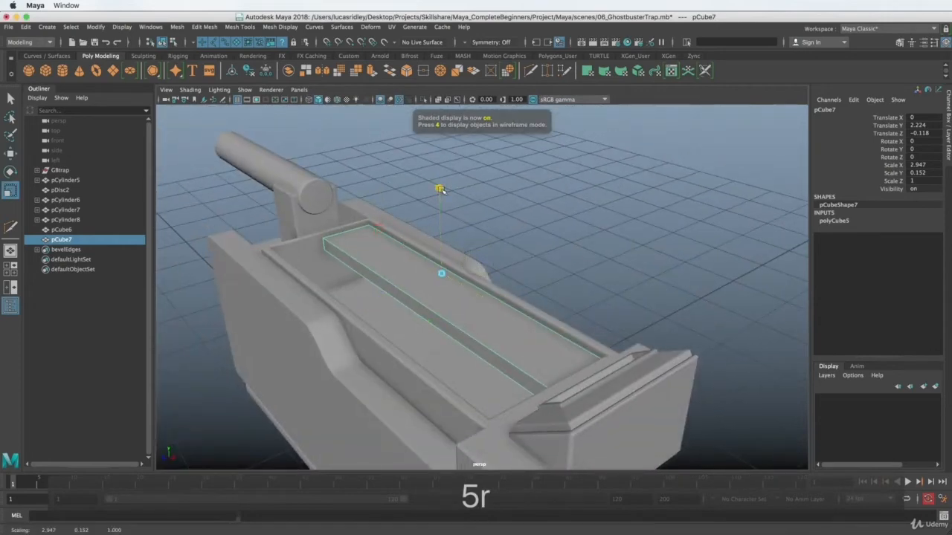
{"action": "left_click_drag", "start_coordinate": [443, 231], "coordinate": [346, 291]}
{"action": "key", "text": "w"}
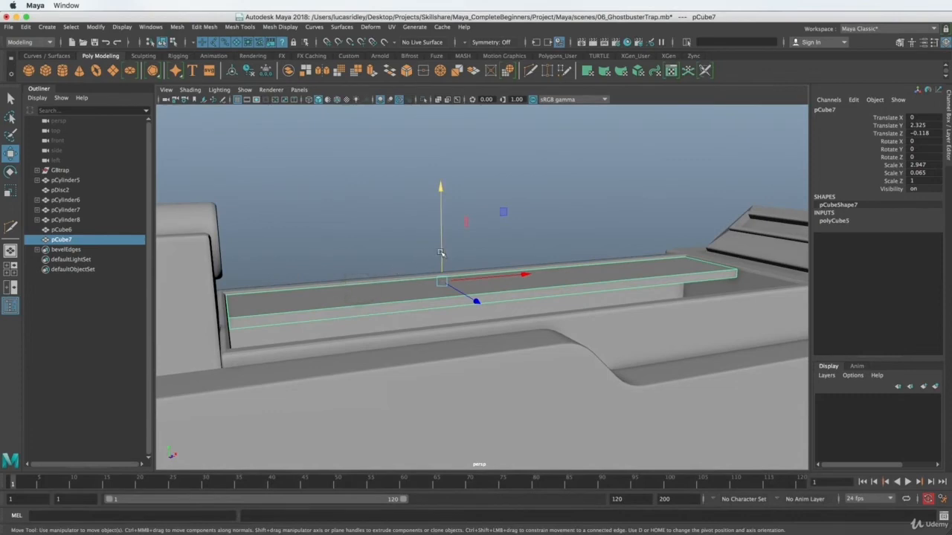
Raise the half-width cover panel to about 2.336 in Y and bevel its edges.
{"action": "left_click_drag", "start_coordinate": [441, 253], "coordinate": [492, 276]}
{"action": "right_click", "coordinate": [482, 267]}
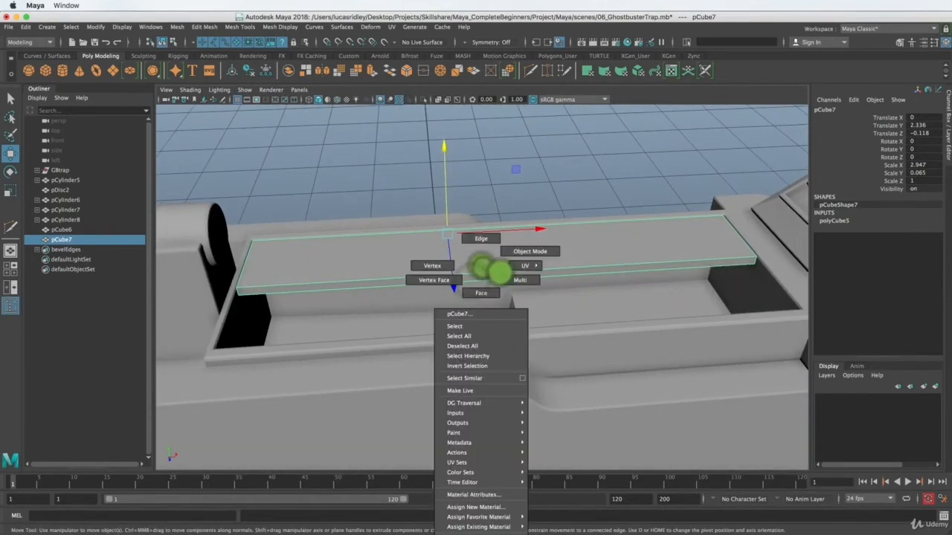
{"action": "right_click_drag", "start_coordinate": [482, 266], "coordinate": [481, 240]}
{"action": "right_click_drag", "start_coordinate": [357, 272], "coordinate": [370, 264]}
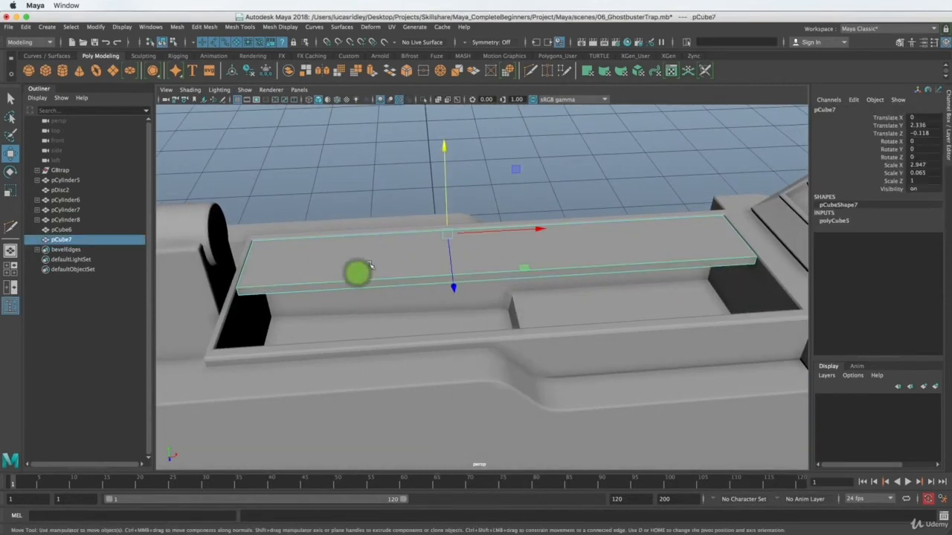
{"action": "left_click", "coordinate": [351, 56]}
{"action": "left_click", "coordinate": [146, 72]}
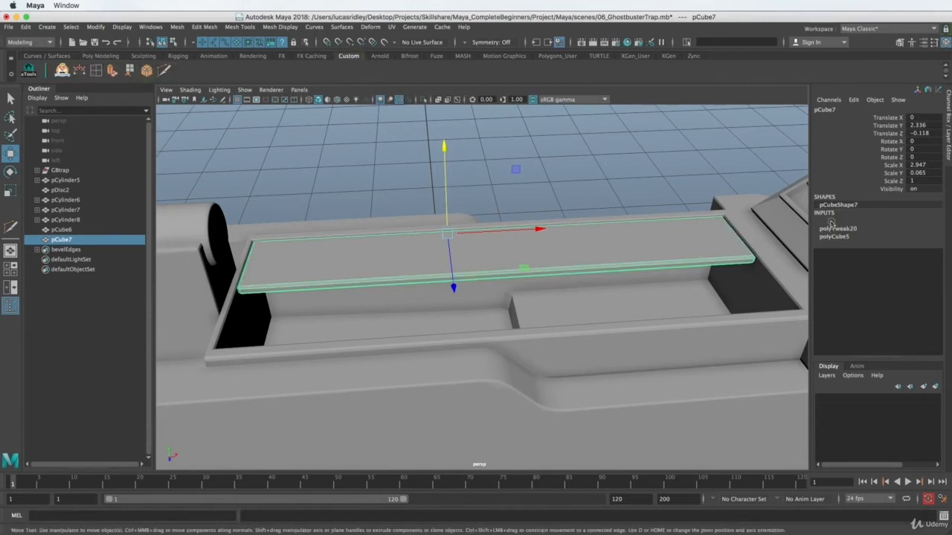
Reduce the cover panel's bevel fraction to 0.26 and clear the selection.
{"action": "left_click", "coordinate": [835, 220]}
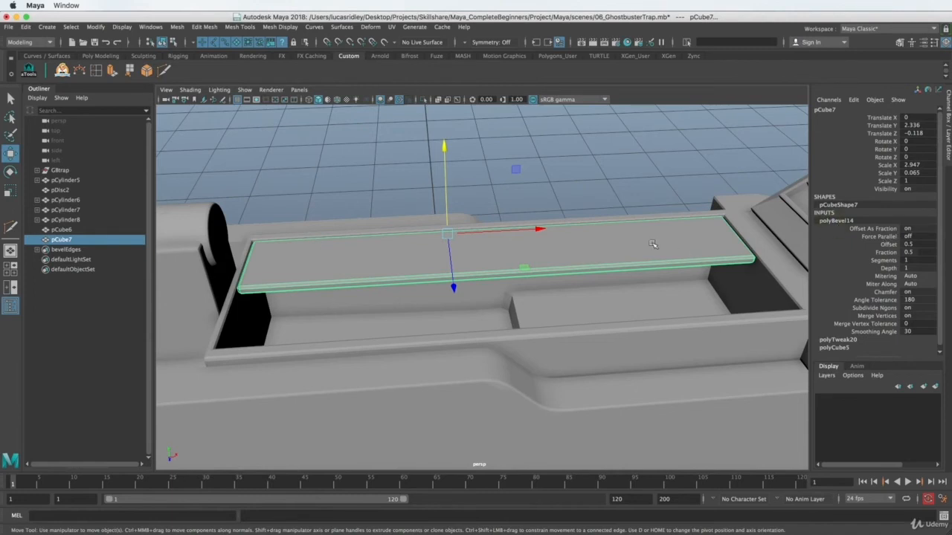
{"action": "key", "text": "t"}
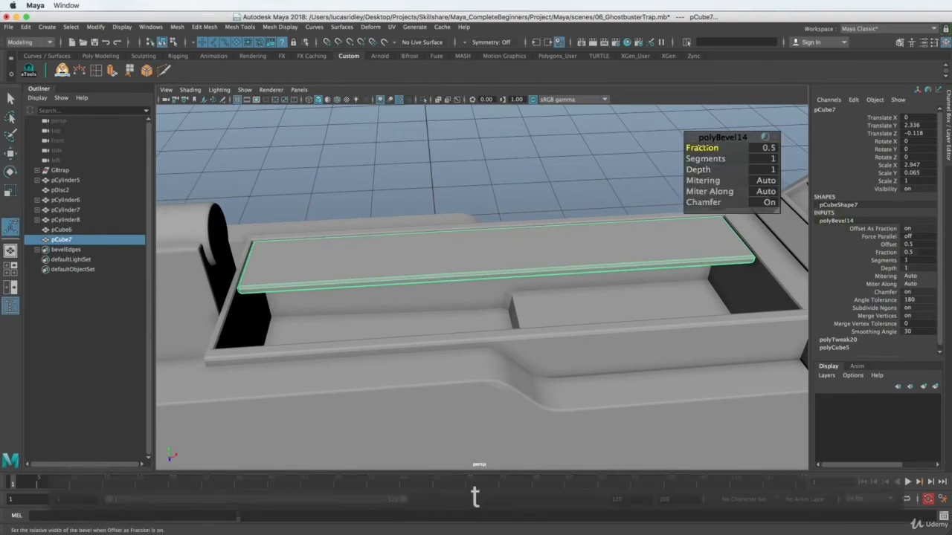
{"action": "left_click_drag", "start_coordinate": [703, 147], "coordinate": [690, 147]}
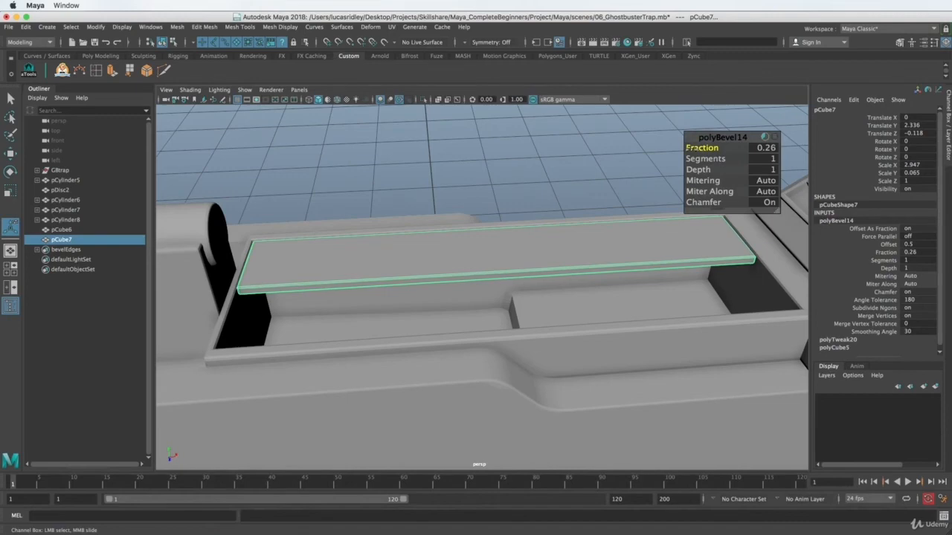
{"action": "right_click_drag", "start_coordinate": [401, 243], "coordinate": [575, 276], "text": "alt"}
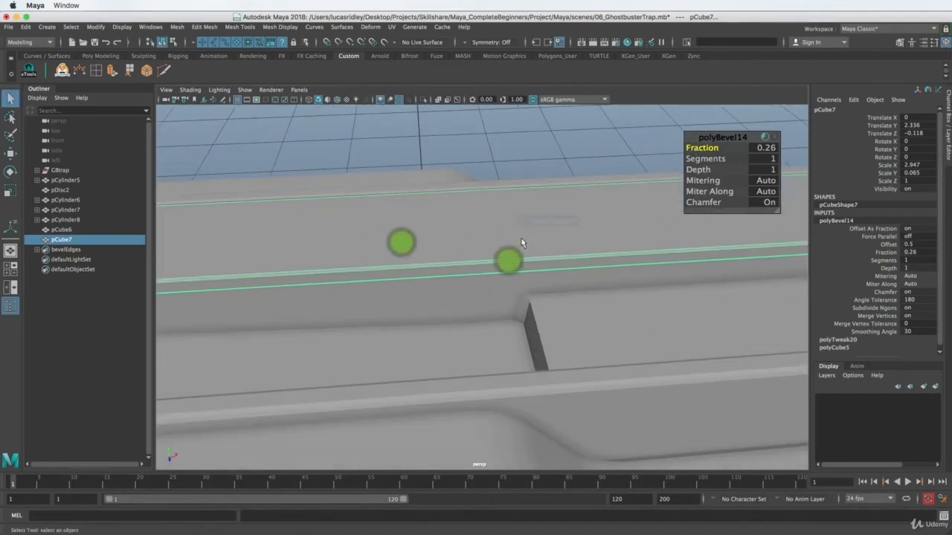
{"action": "right_click_drag", "start_coordinate": [521, 243], "coordinate": [421, 253], "text": "alt"}
{"action": "left_click_drag", "start_coordinate": [421, 252], "coordinate": [483, 290], "text": "alt"}
{"action": "left_click", "coordinate": [451, 177]}
Select the beveled half-width cover panel and duplicate it in place.
{"action": "right_click_drag", "start_coordinate": [496, 221], "coordinate": [373, 296], "text": "alt"}
{"action": "left_click_drag", "start_coordinate": [373, 295], "coordinate": [449, 313], "text": "alt"}
{"action": "left_click", "coordinate": [404, 305]}
{"action": "key", "text": "super+d"}
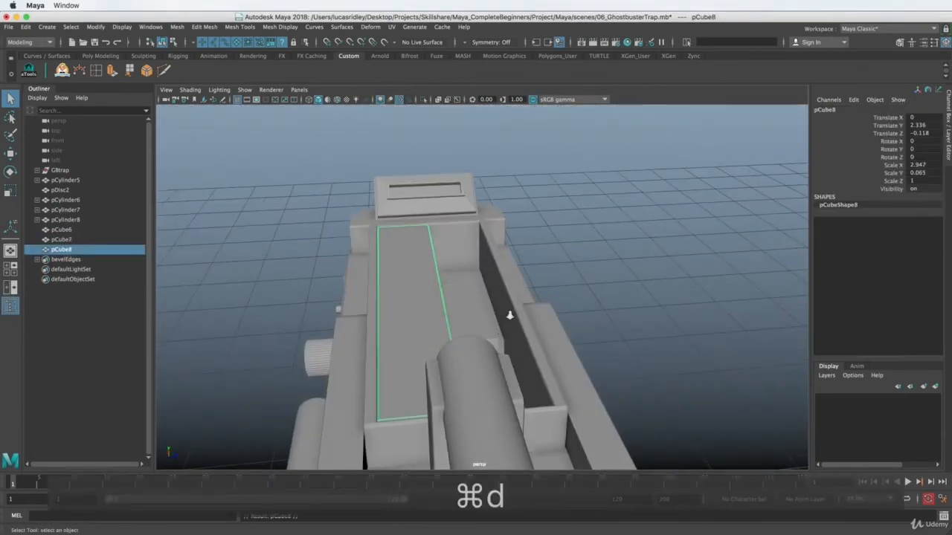
{"action": "key", "text": "w"}
{"action": "left_click_drag", "start_coordinate": [510, 312], "coordinate": [456, 326], "text": "alt"}
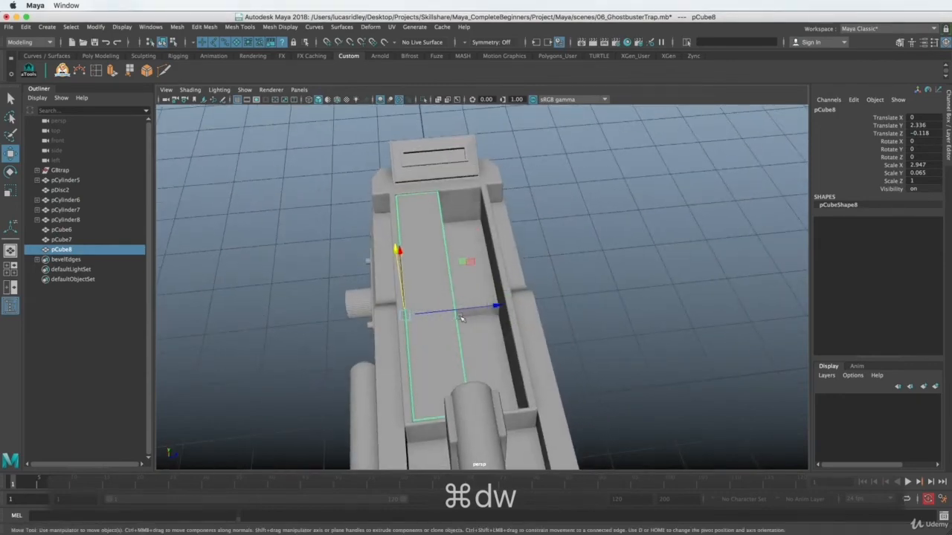
{"action": "key", "text": "r"}
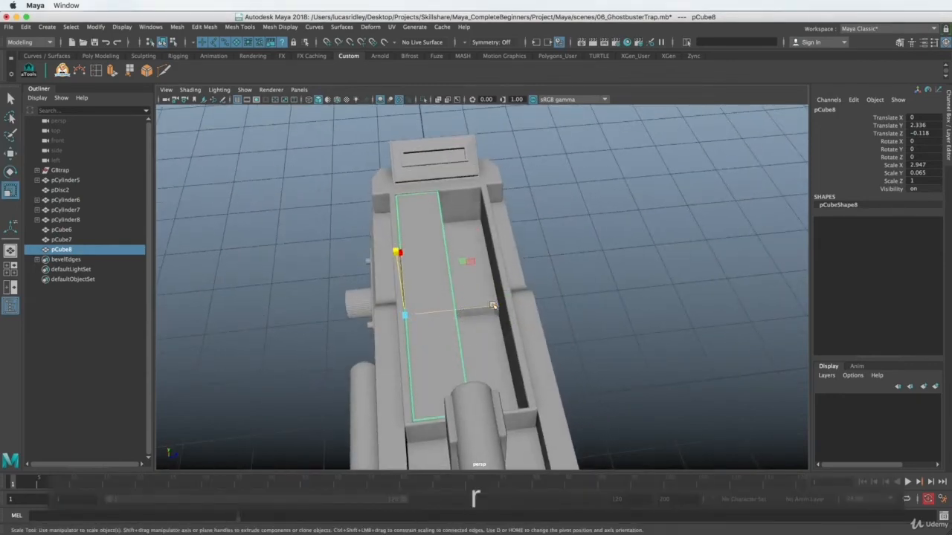
{"action": "left_click_drag", "start_coordinate": [493, 305], "coordinate": [329, 328]}
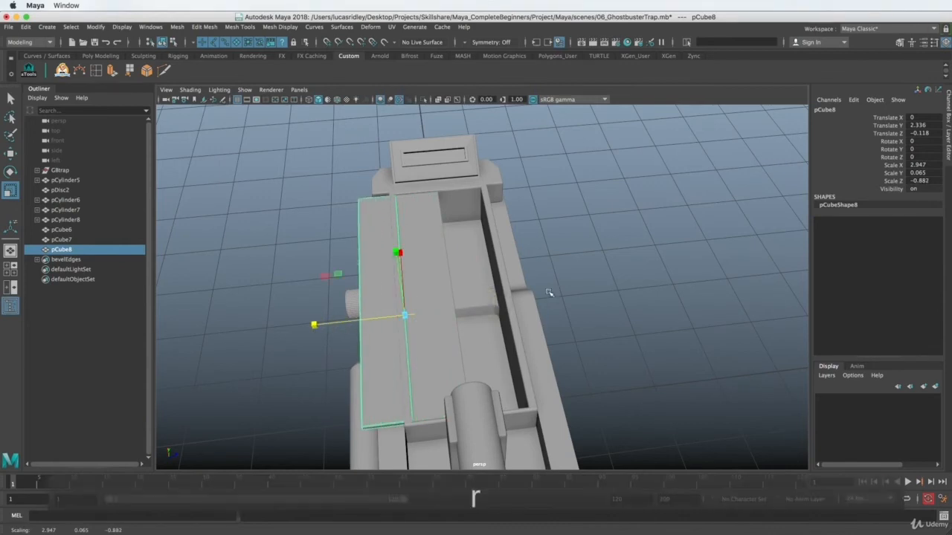
{"action": "key", "text": "super+z"}
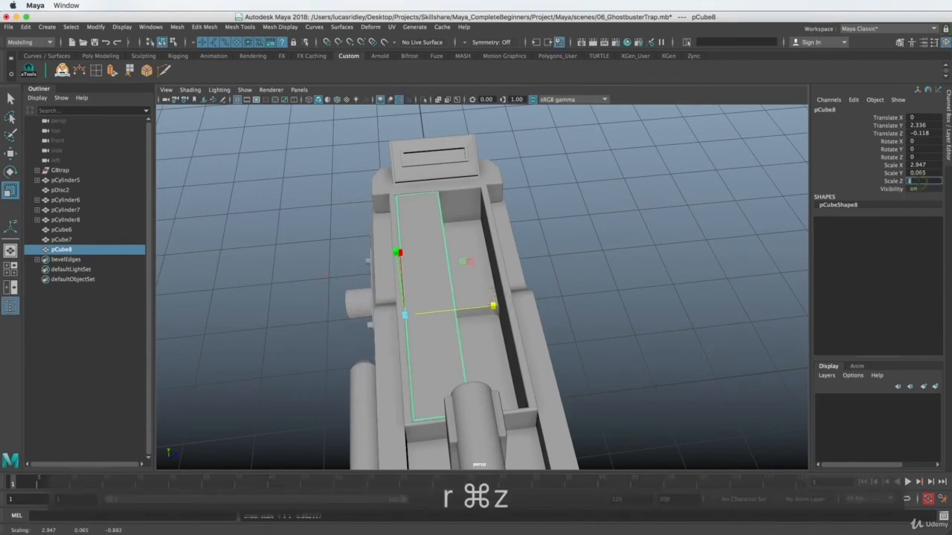
Mirror the duplicate panel with a Scale Z of -1 and move it to the tray's uncovered half, about 1.16 in Z.
{"action": "type", "text": "-1"}
{"action": "key", "text": "Return"}
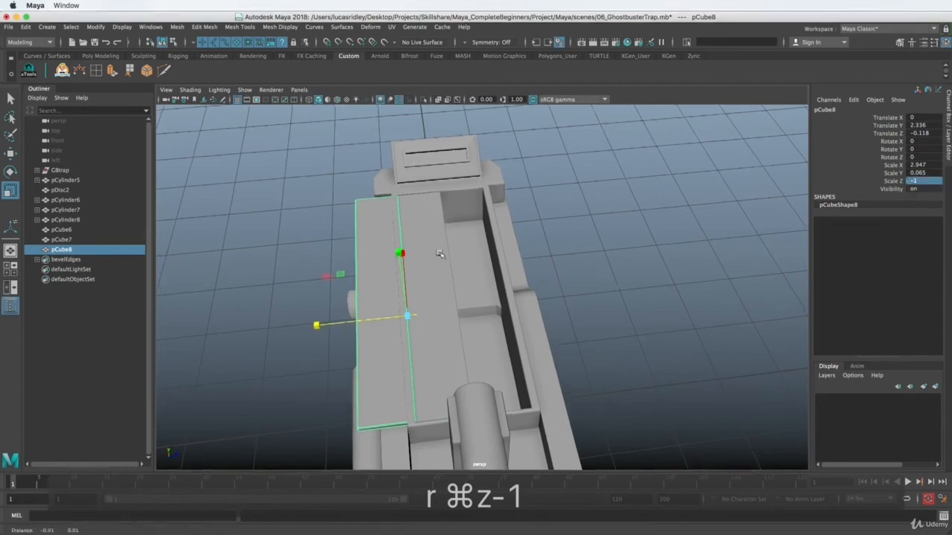
{"action": "key", "text": "w"}
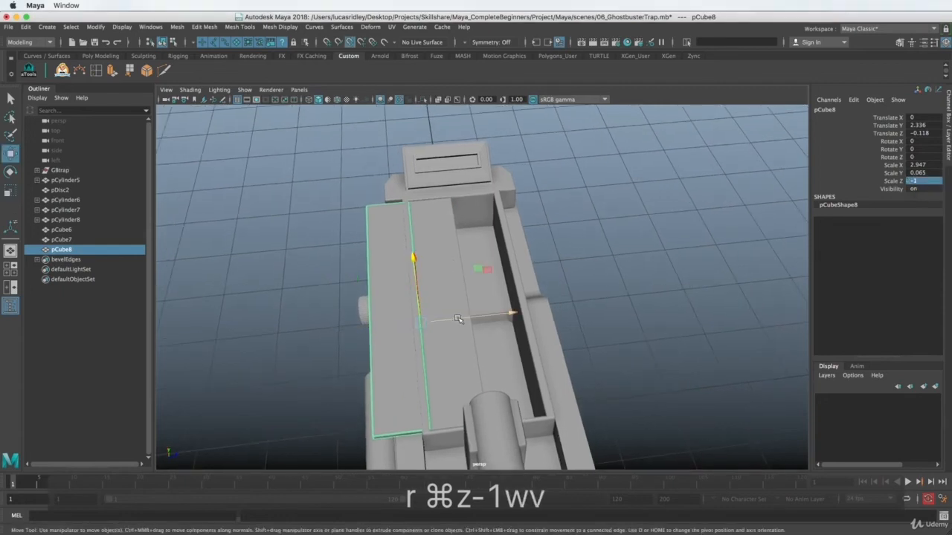
{"action": "left_click_drag", "start_coordinate": [457, 319], "coordinate": [512, 310]}
{"action": "right_click_drag", "start_coordinate": [511, 310], "coordinate": [533, 293], "text": "alt"}
{"action": "mouse_move", "coordinate": [374, 225]}
{"action": "left_mouse_down", "text": "alt"}
{"action": "mouse_move", "coordinate": [376, 262]}
{"action": "mouse_move", "coordinate": [374, 252]}
{"action": "mouse_move", "coordinate": [394, 251]}
{"action": "mouse_move", "coordinate": [476, 268]}
{"action": "left_mouse_up", "text": "alt"}
{"action": "key", "text": "v"}
{"action": "left_click_drag", "start_coordinate": [533, 243], "coordinate": [507, 261]}
In the wireframe side view, snap the mirrored panel against the tray's inner wall at about 1.118 in Z.
{"action": "key", "text": "space"}
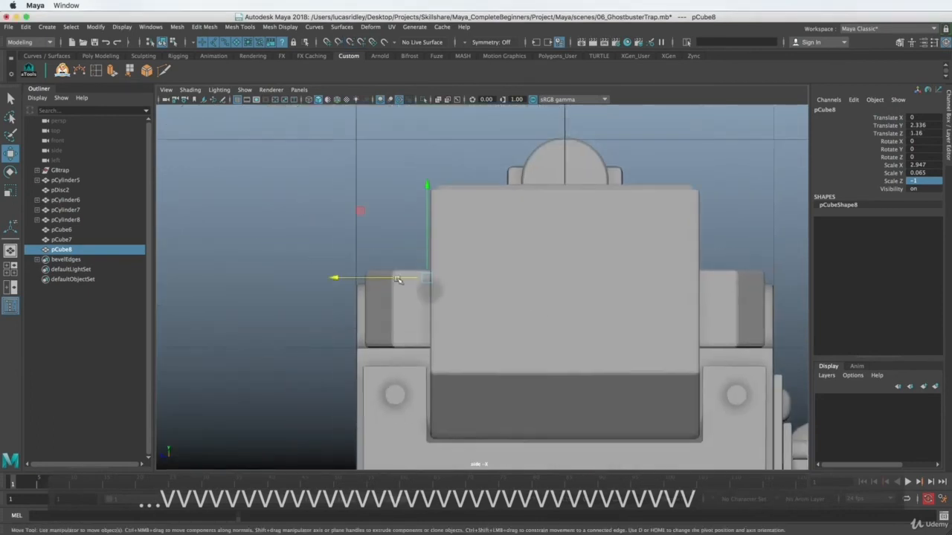
{"action": "key", "text": "4"}
{"action": "scroll", "coordinate": [461, 294], "scroll_direction": "up", "scroll_amount": 5}
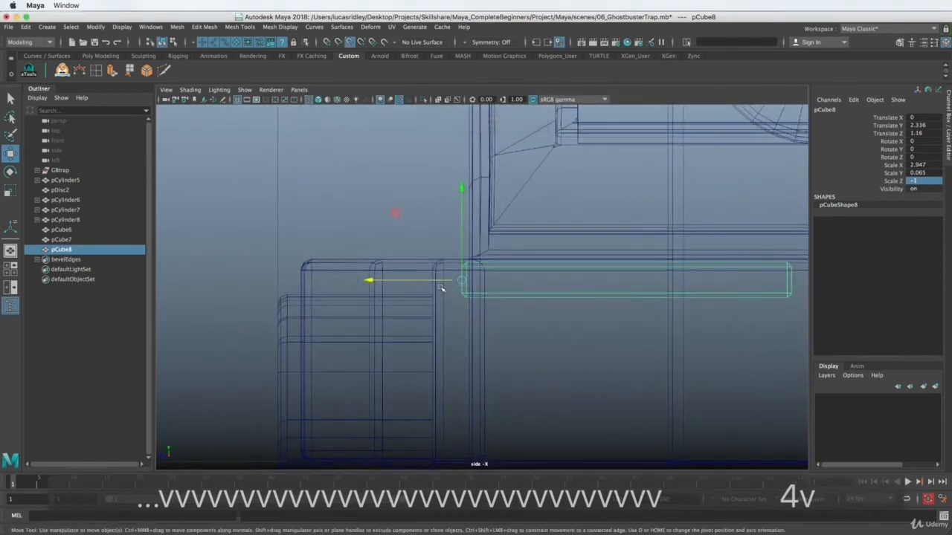
{"action": "left_click_drag", "start_coordinate": [443, 289], "coordinate": [479, 284]}
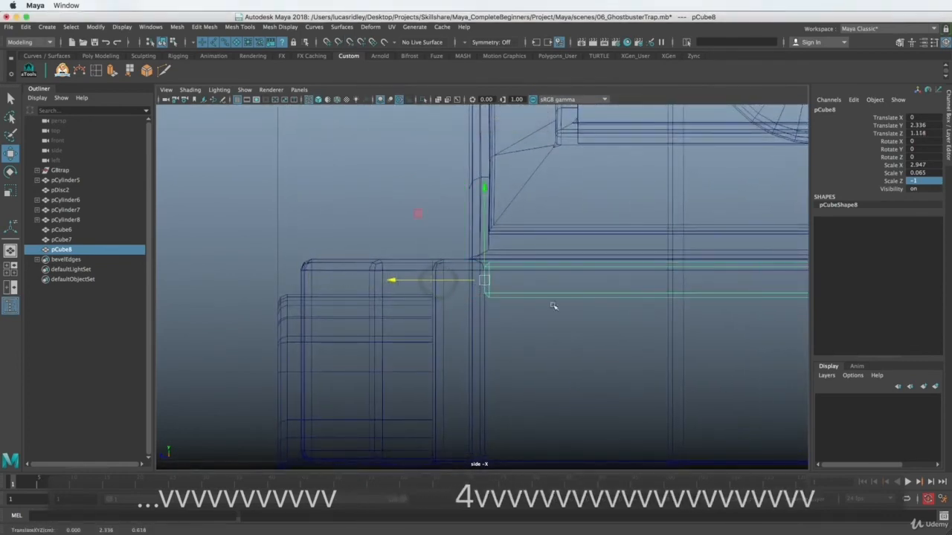
{"action": "scroll", "coordinate": [551, 320], "scroll_direction": "down", "scroll_amount": 8}
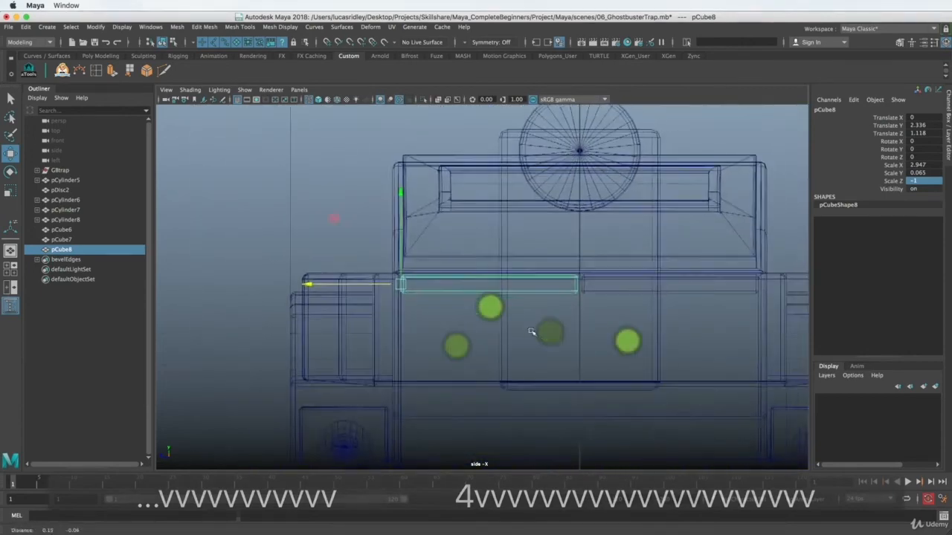
{"action": "scroll", "coordinate": [531, 332], "scroll_direction": "up", "scroll_amount": 8}
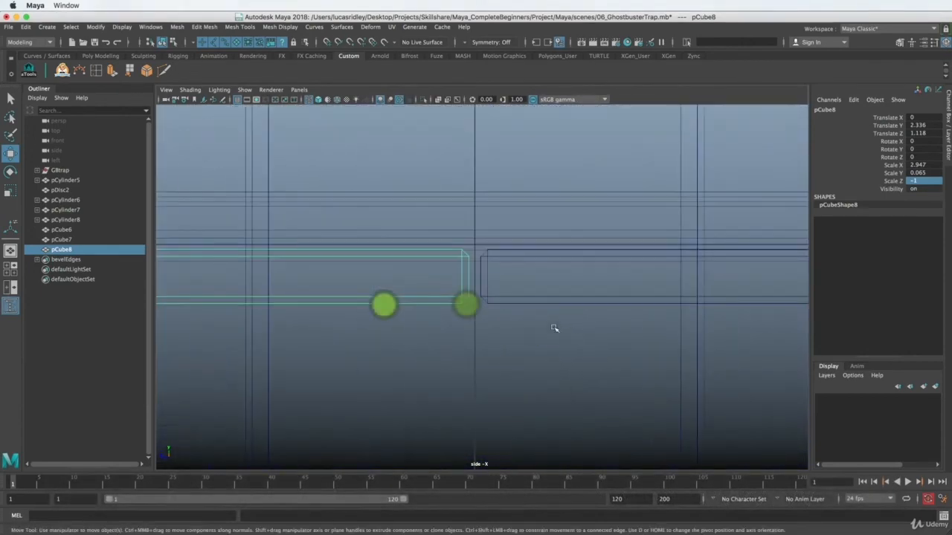
Return to the shaded perspective view, deselect the mirrored panel, and check both covers from above.
{"action": "key", "text": "space"}
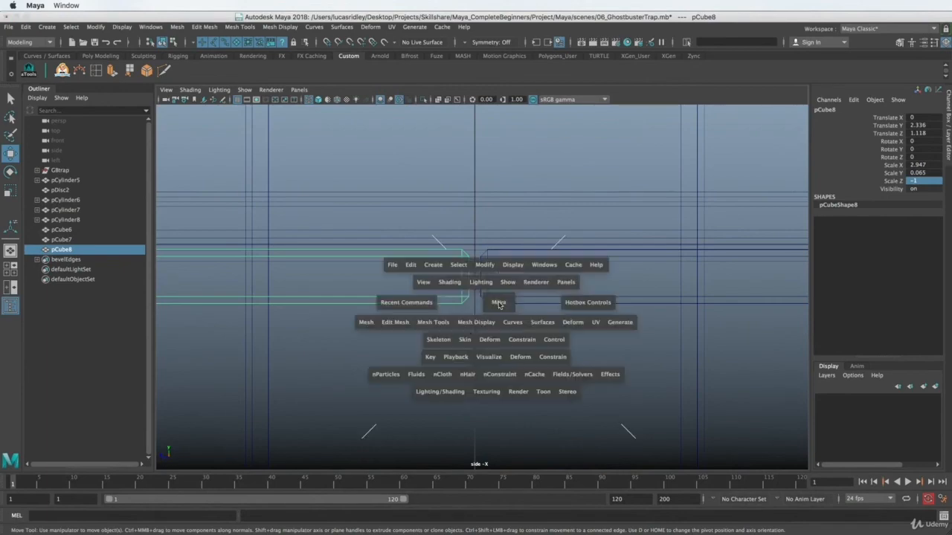
{"action": "left_click_drag", "start_coordinate": [498, 301], "coordinate": [408, 287]}
{"action": "key", "text": "5"}
{"action": "left_click_drag", "start_coordinate": [567, 307], "coordinate": [407, 312], "text": "alt"}
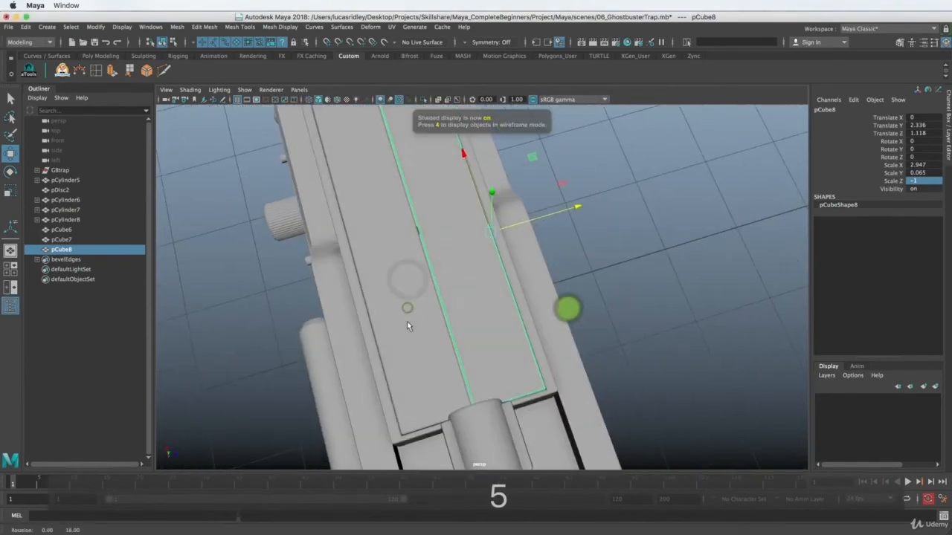
{"action": "left_click", "coordinate": [634, 255]}
{"action": "right_click_drag", "start_coordinate": [621, 288], "coordinate": [522, 281], "text": "alt"}
{"action": "left_click_drag", "start_coordinate": [517, 275], "coordinate": [639, 257], "text": "alt"}
{"action": "left_click_drag", "start_coordinate": [491, 309], "coordinate": [327, 330], "text": "alt"}
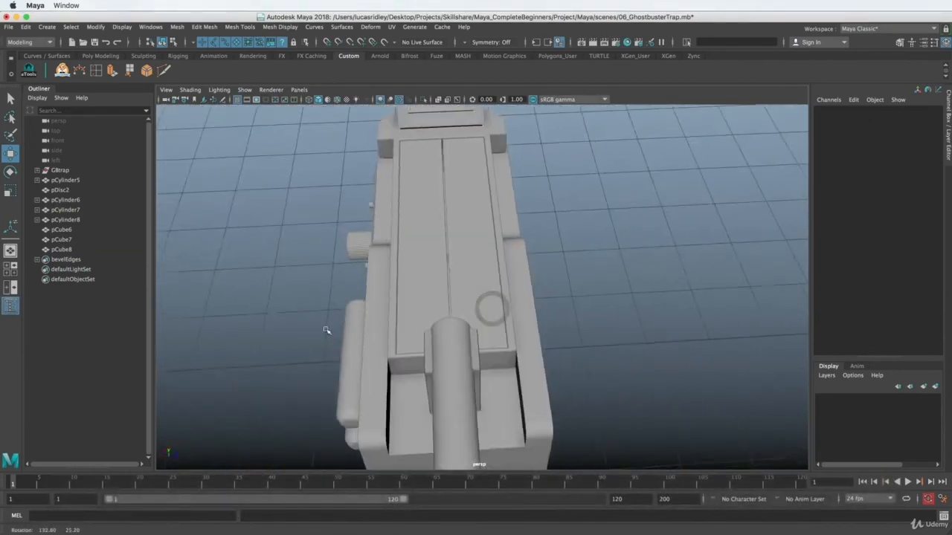
Select both cover panels and widen them slightly toward the center seam, to about -1.005 Scale Z on the mirrored one.
{"action": "right_click_drag", "start_coordinate": [359, 321], "coordinate": [411, 332], "text": "alt"}
{"action": "middle_click_drag", "start_coordinate": [407, 348], "coordinate": [458, 366], "text": "alt"}
{"action": "left_click", "coordinate": [407, 349]}
{"action": "middle_click_drag", "start_coordinate": [412, 288], "coordinate": [444, 325], "text": "alt"}
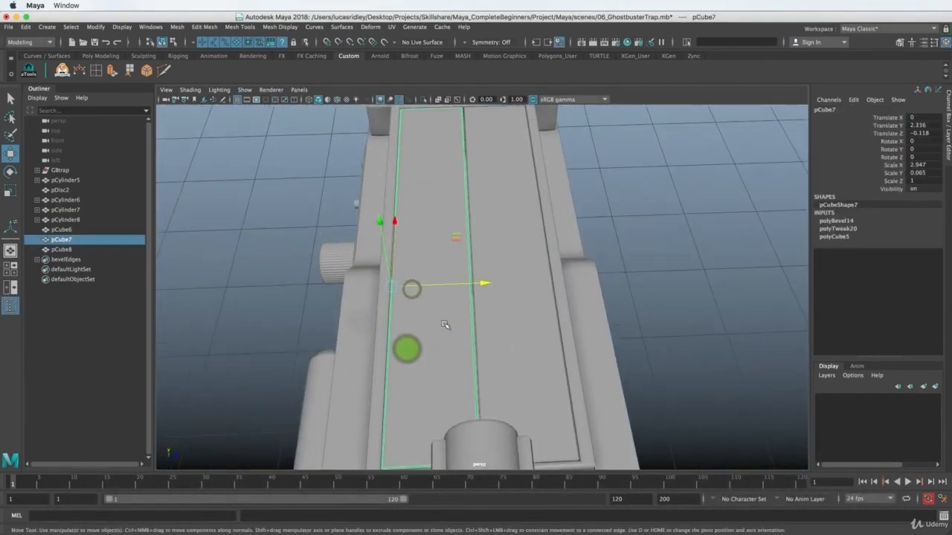
{"action": "key", "text": "super+shift+d"}
{"action": "key", "text": "t"}
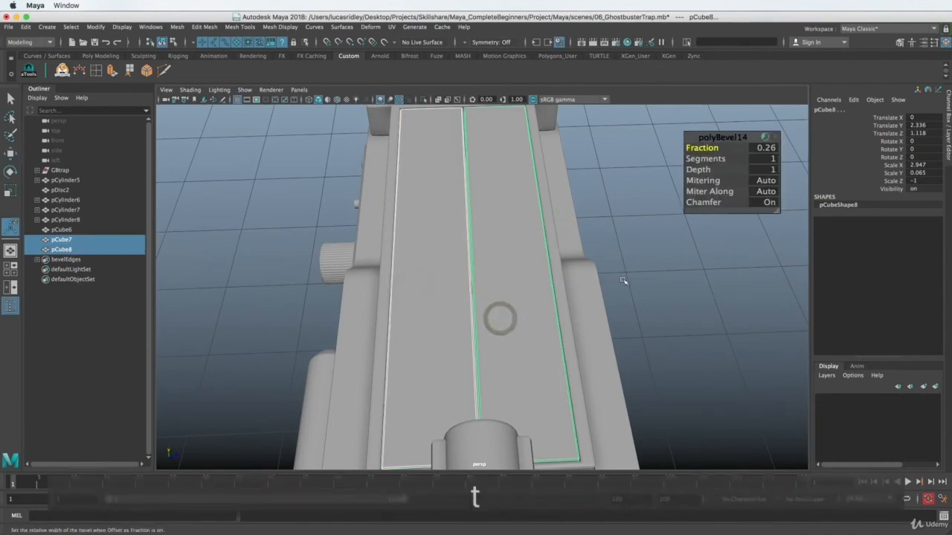
{"action": "key", "text": "r"}
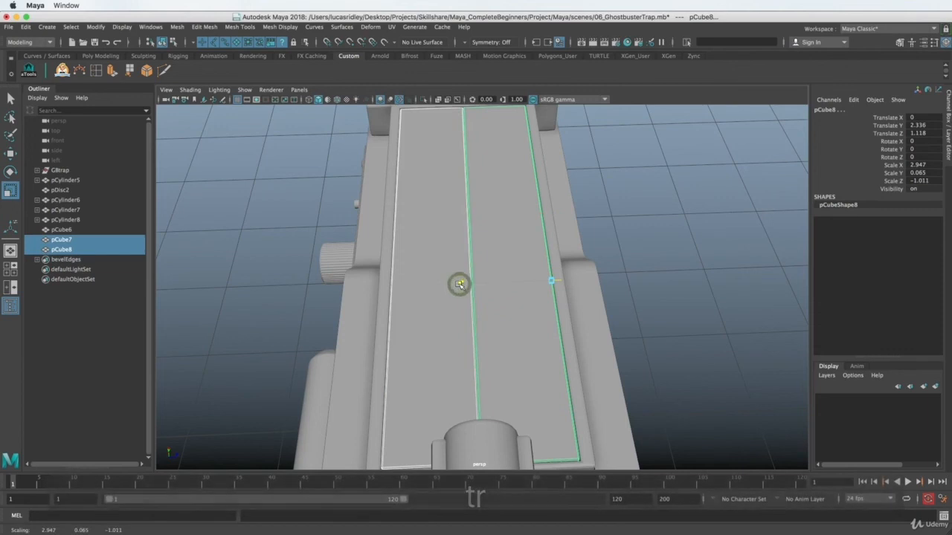
{"action": "right_click_drag", "start_coordinate": [446, 298], "coordinate": [633, 292], "text": "alt"}
{"action": "left_click_drag", "start_coordinate": [661, 266], "coordinate": [662, 265]}
{"action": "right_click_drag", "start_coordinate": [652, 278], "coordinate": [426, 287], "text": "alt"}
{"action": "right_click_drag", "start_coordinate": [511, 295], "coordinate": [443, 296], "text": "alt"}
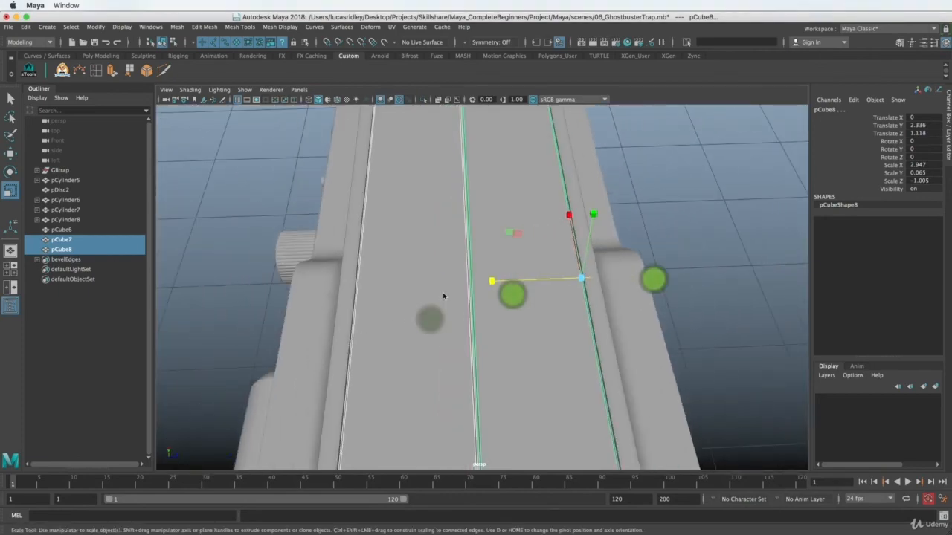
{"action": "left_click", "coordinate": [686, 308]}
Examine the trap's sloped front block, closed cover panels, side details and handle end from several angles.
{"action": "right_click_drag", "start_coordinate": [687, 309], "coordinate": [399, 340], "text": "alt"}
{"action": "left_click_drag", "start_coordinate": [399, 339], "coordinate": [545, 313], "text": "alt"}
{"action": "right_click_drag", "start_coordinate": [545, 312], "coordinate": [437, 329], "text": "alt"}
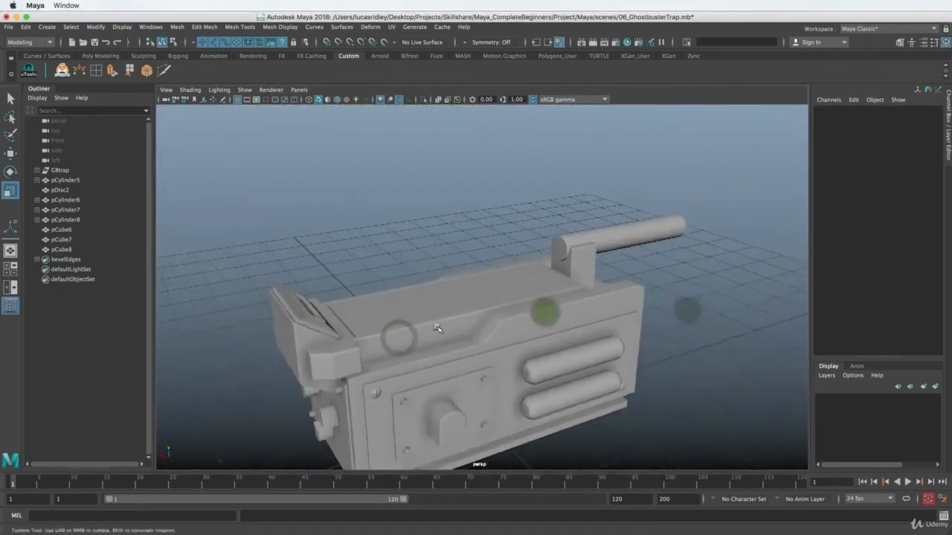
{"action": "mouse_move", "coordinate": [437, 329]}
{"action": "left_mouse_down", "text": "alt"}
{"action": "mouse_move", "coordinate": [528, 322]}
{"action": "mouse_move", "coordinate": [410, 329]}
{"action": "mouse_move", "coordinate": [413, 371]}
{"action": "mouse_move", "coordinate": [437, 333]}
{"action": "left_mouse_up", "text": "alt"}
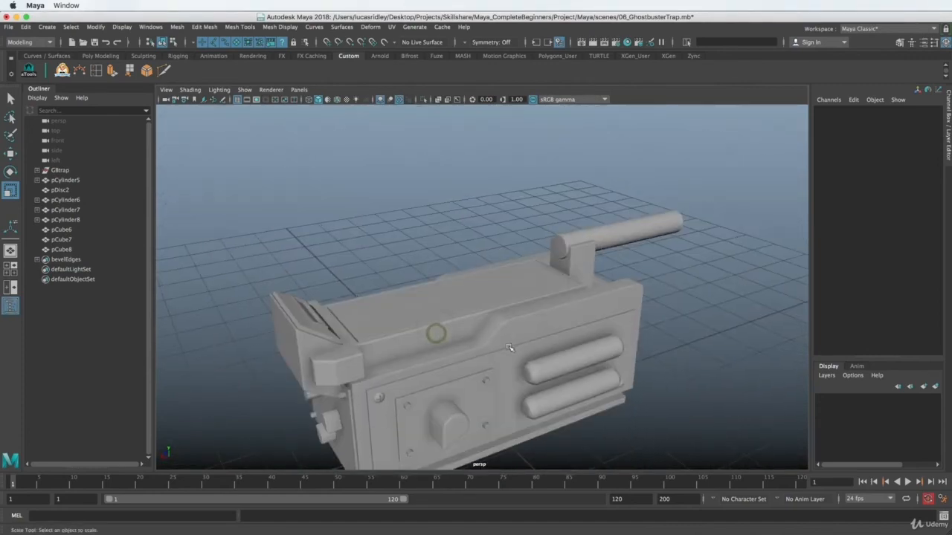
{"action": "right_click_drag", "start_coordinate": [509, 347], "coordinate": [435, 334], "text": "alt"}
{"action": "left_click_drag", "start_coordinate": [436, 334], "coordinate": [389, 314], "text": "alt"}
{"action": "right_click_drag", "start_coordinate": [388, 315], "coordinate": [443, 366], "text": "alt"}
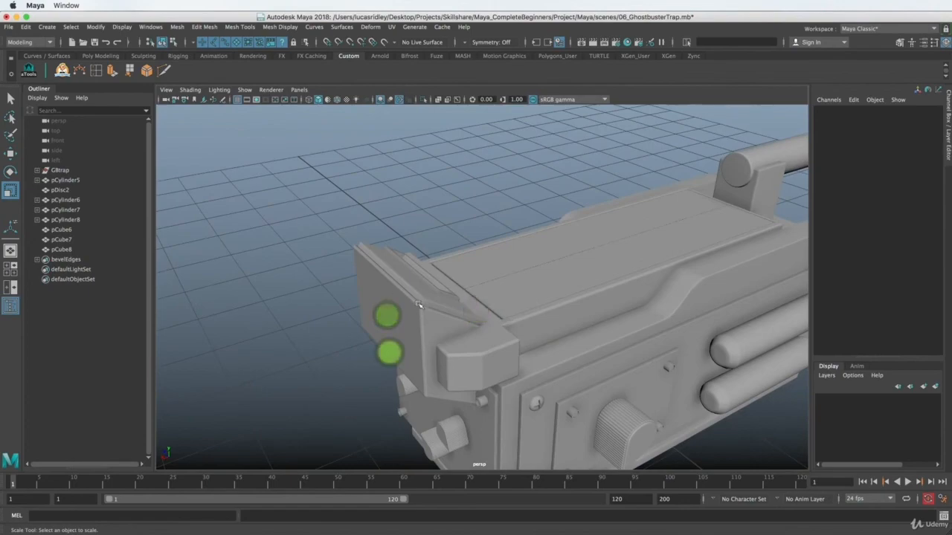
{"action": "left_click_drag", "start_coordinate": [437, 315], "coordinate": [405, 353], "text": "alt"}
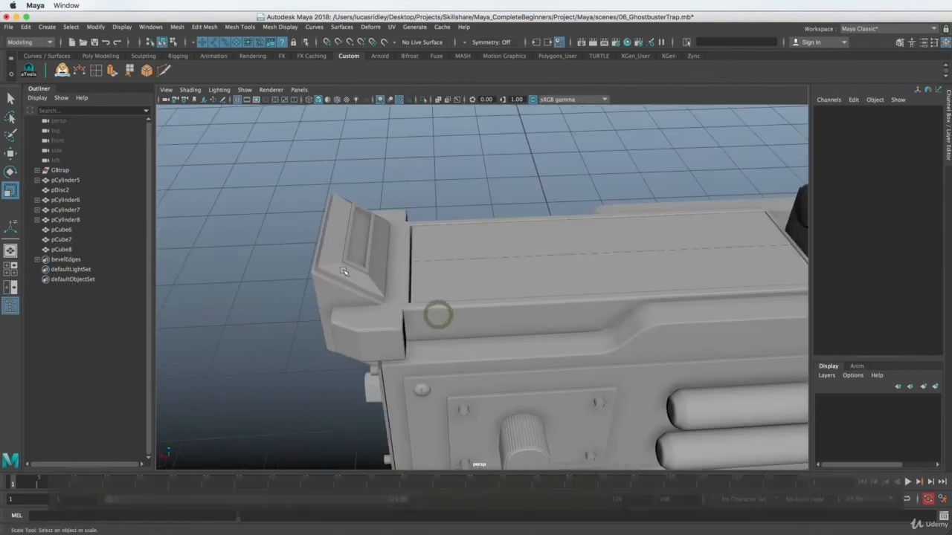
{"action": "key", "text": "super+Tab"}
{"action": "key", "text": "super+Tab"}
{"action": "middle_click_drag", "start_coordinate": [395, 344], "coordinate": [403, 290], "text": "alt"}
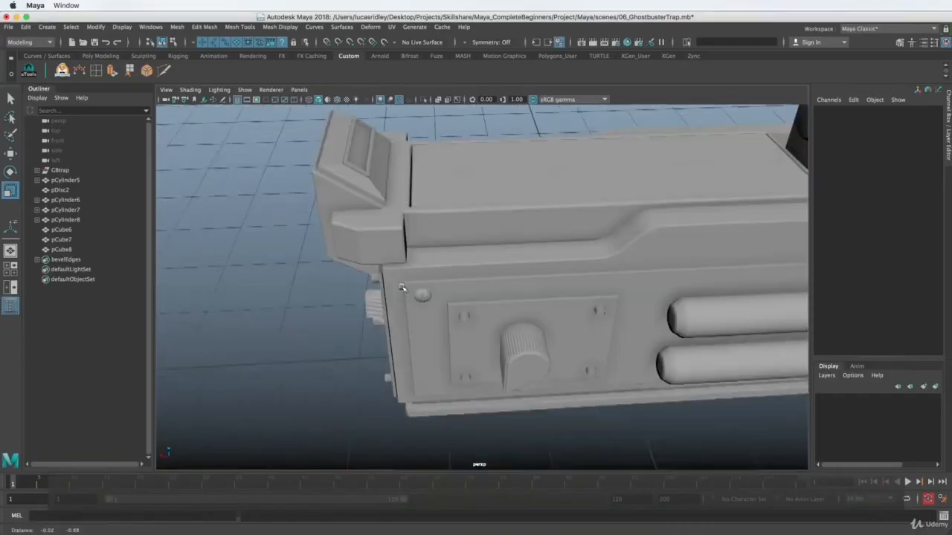
{"action": "right_click_drag", "start_coordinate": [493, 290], "coordinate": [436, 292], "text": "alt"}
{"action": "middle_click_drag", "start_coordinate": [437, 292], "coordinate": [324, 338], "text": "alt"}
{"action": "left_click_drag", "start_coordinate": [585, 263], "coordinate": [453, 294], "text": "alt"}
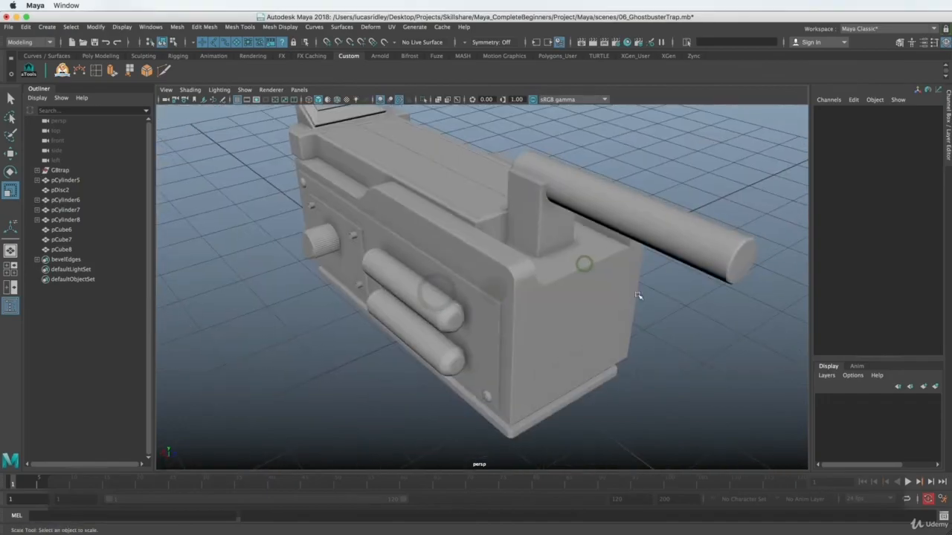
Switch to Chrome to compare several Ghostbusters trap reference photos for missing rear and cable details, and return to Maya.
{"action": "key", "text": "super+Tab"}
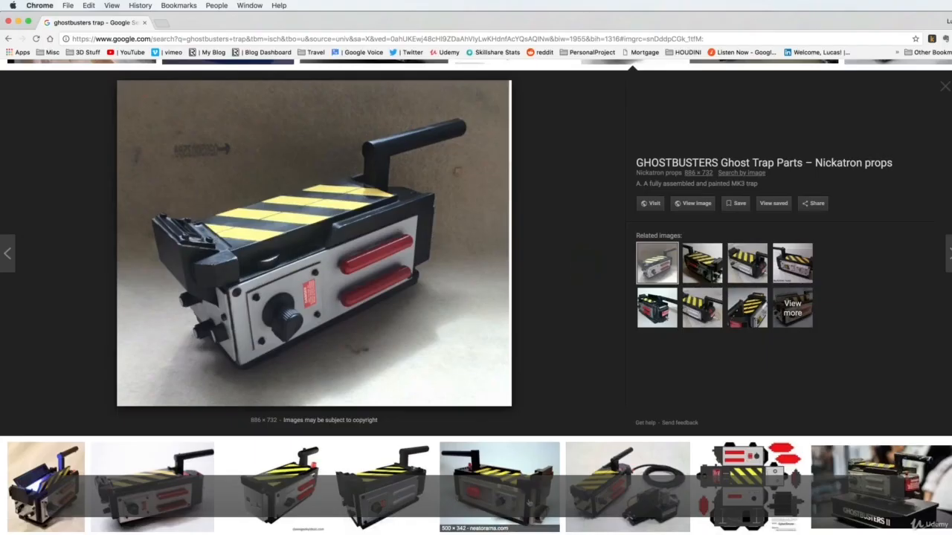
{"action": "left_click", "coordinate": [830, 484]}
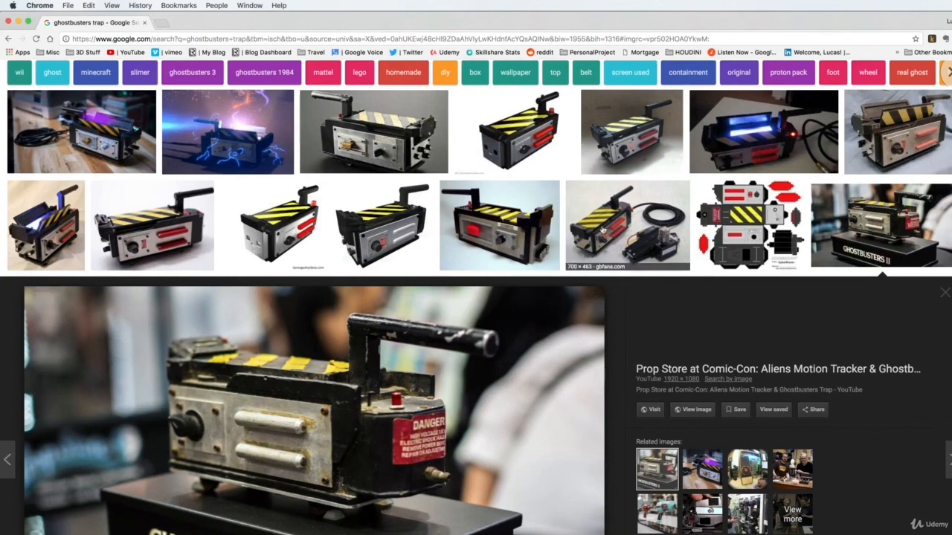
{"action": "left_click", "coordinate": [636, 226]}
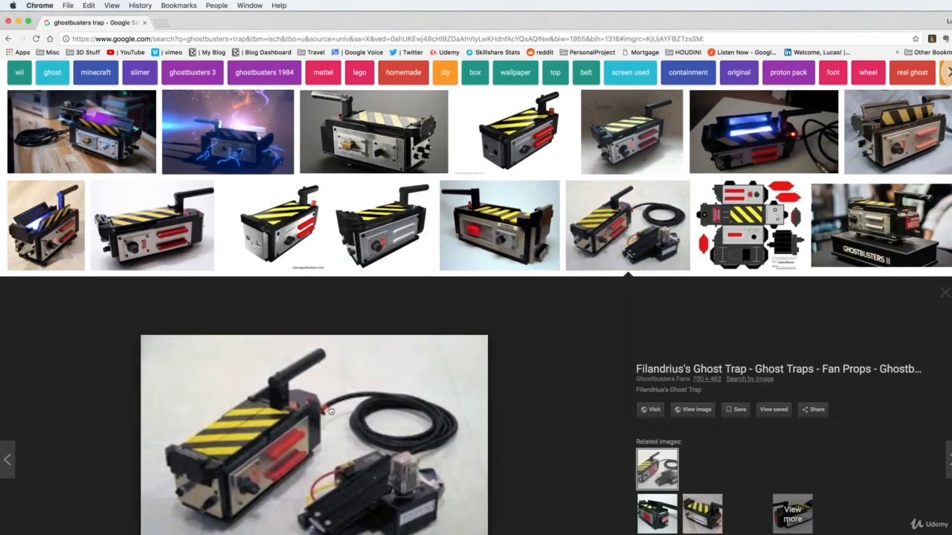
{"action": "left_click", "coordinate": [103, 146]}
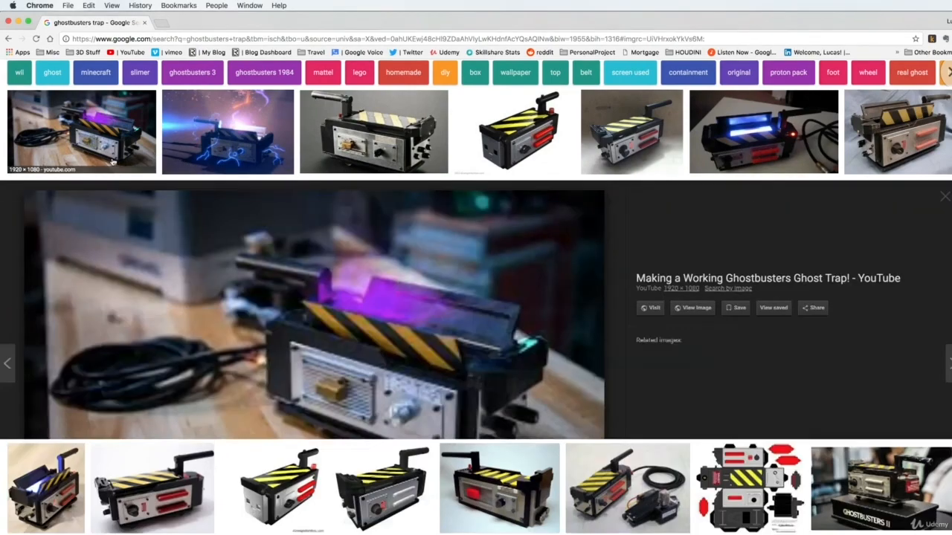
{"action": "key", "text": "super+Tab"}
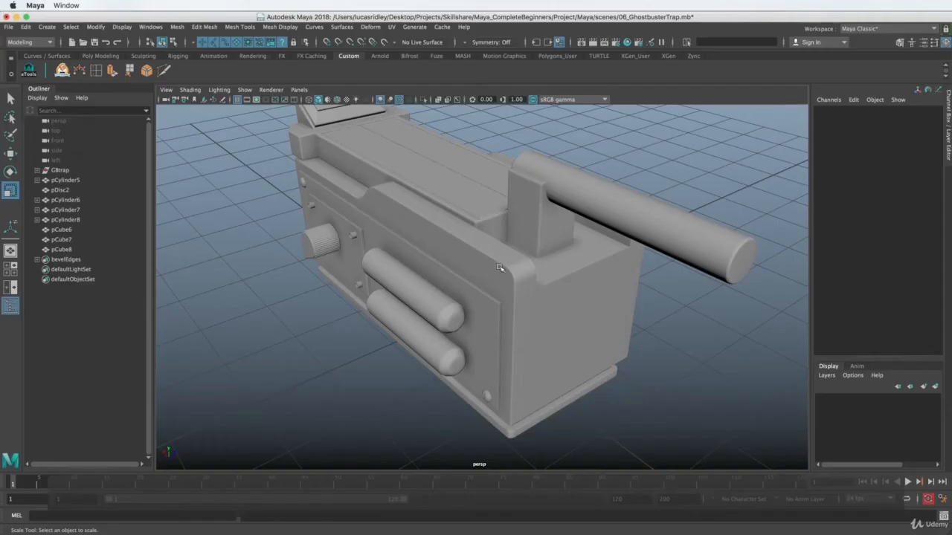